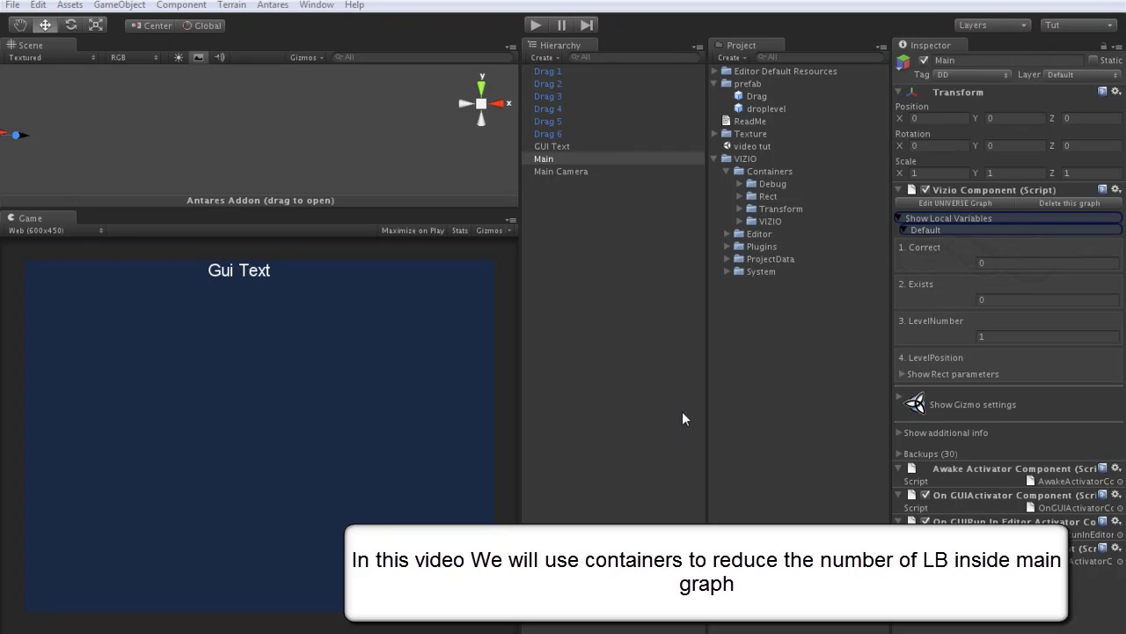
# Open the Main object's UNIVERSE graph and frame the Drag Line Where and New Level Inic blocks.
pyautogui.click(546, 159)
pyautogui.click(923, 204)
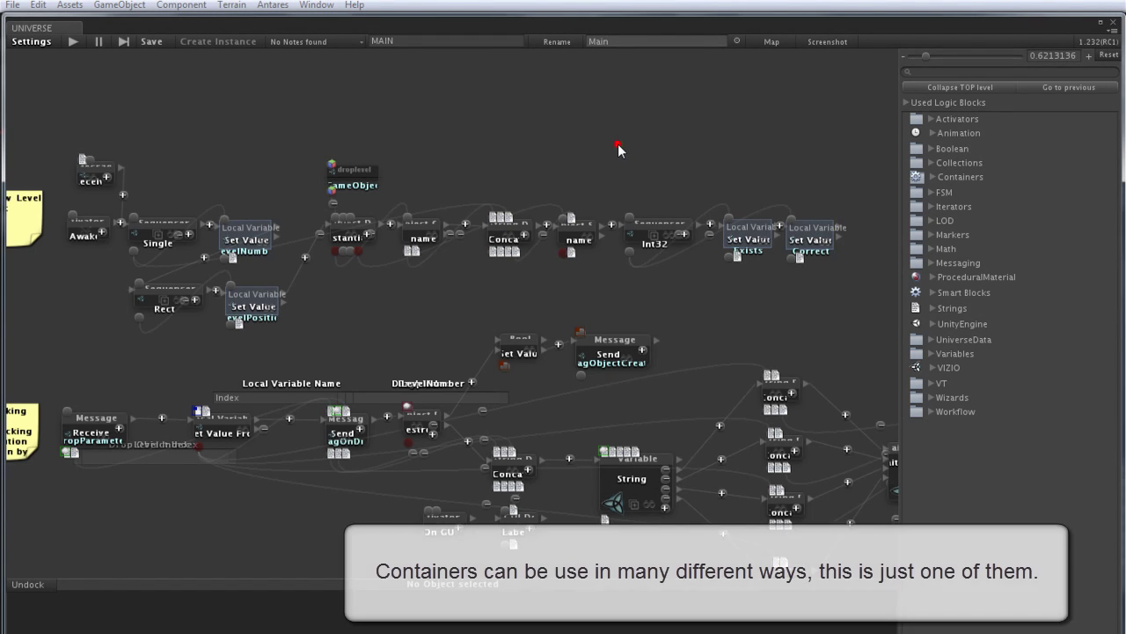
pyautogui.scroll(-1, 617, 144)
pyautogui.scroll(-1, 618, 144)
pyautogui.moveTo(620, 129)
pyautogui.mouseDown()
pyautogui.moveTo(445, 148)
pyautogui.moveTo(553, 472)
pyautogui.mouseUp()
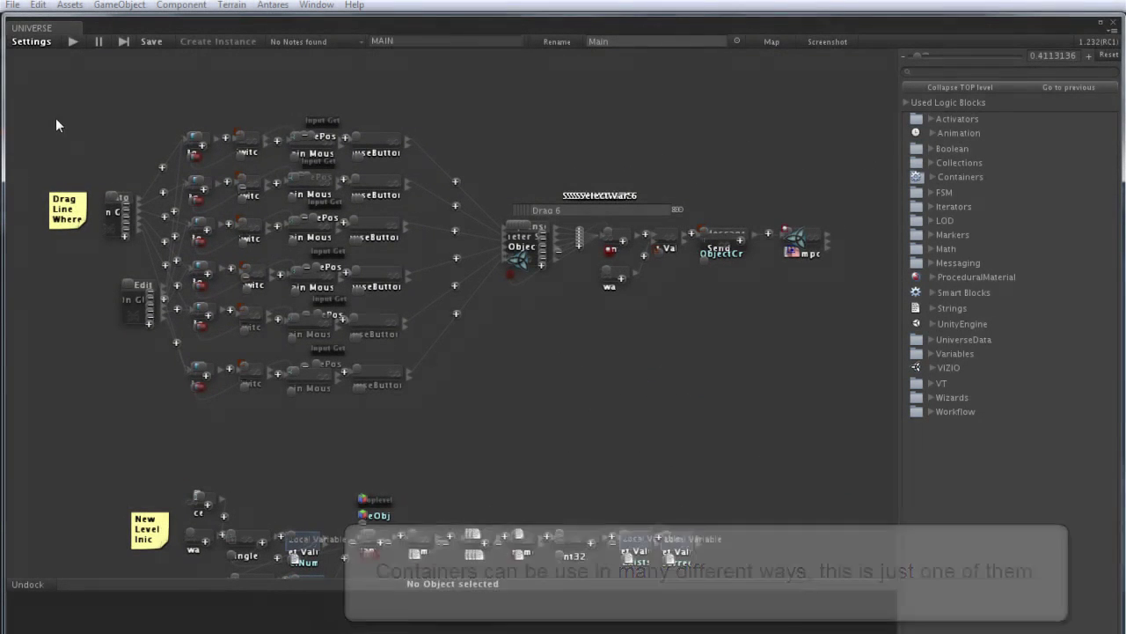
# Select the upper drag-line block cluster and move it into a new container.
pyautogui.moveTo(30, 90); pyautogui.dragTo(850, 407)
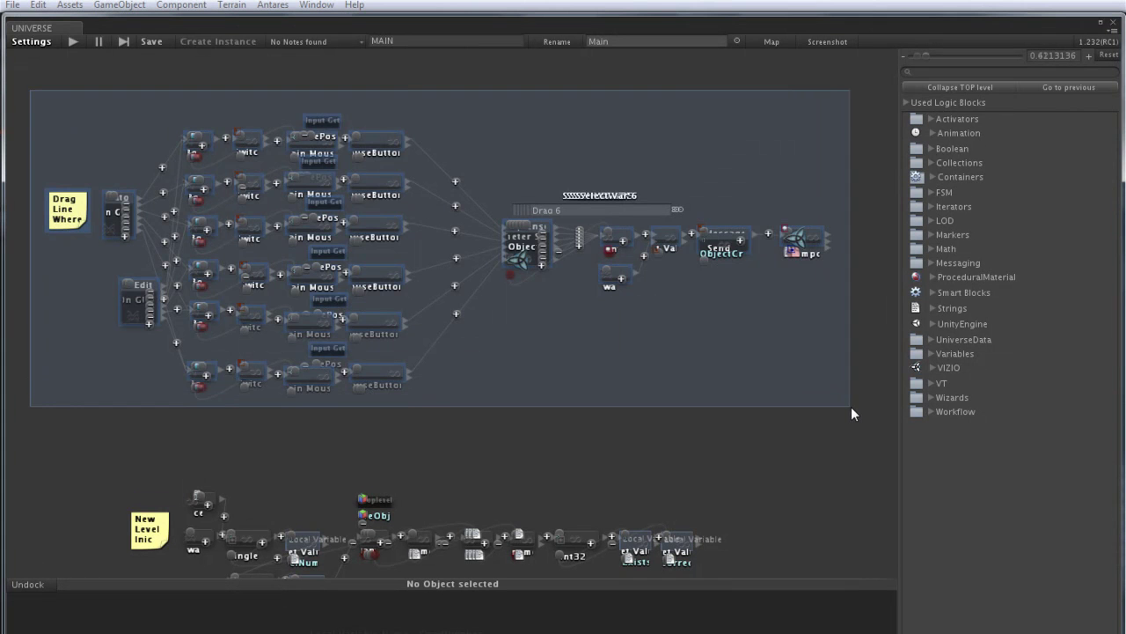
pyautogui.moveTo(849, 406); pyautogui.dragTo(851, 407)
pyautogui.rightClick(800, 237)
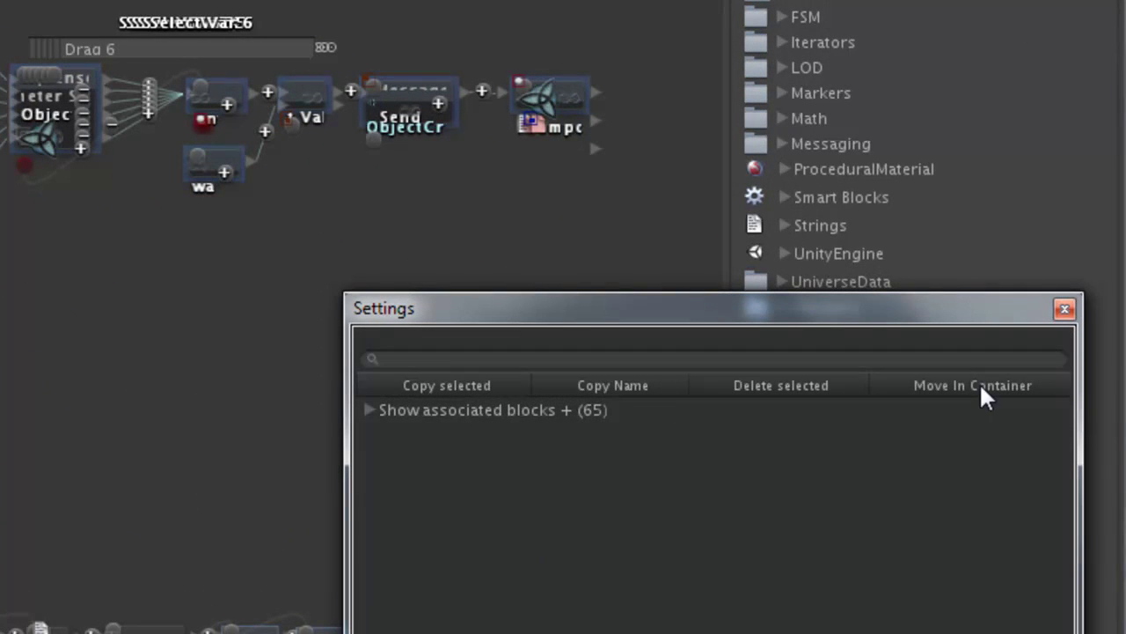
pyautogui.click(983, 389)
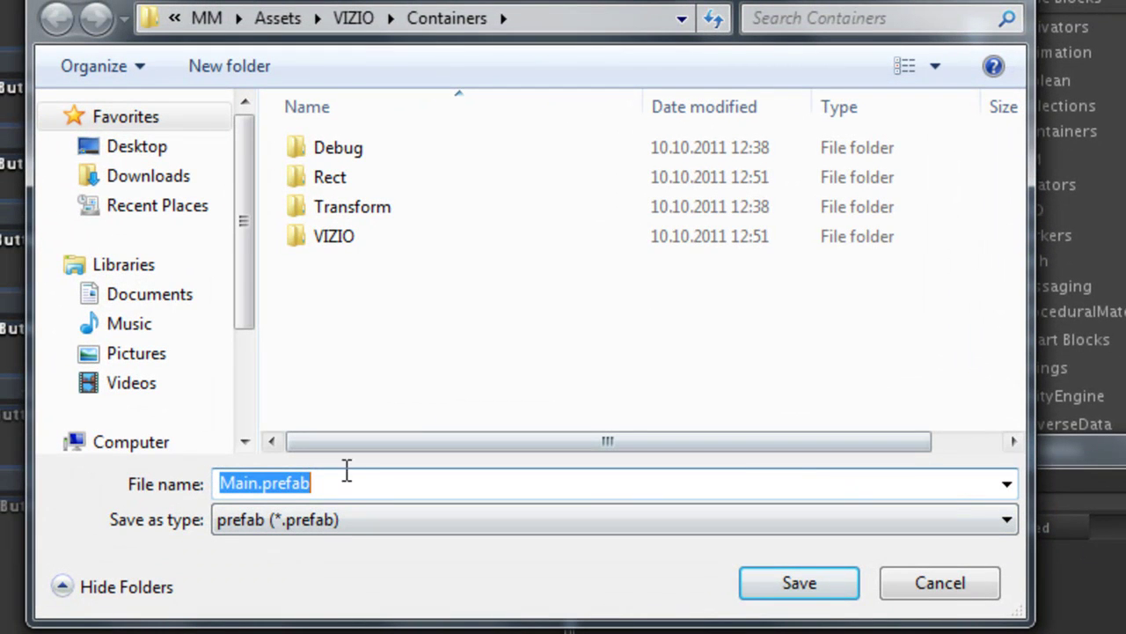
# Name the container file Main-Drag-Line.prefab and save it.
pyautogui.click(257, 480)
pyautogui.write('-')
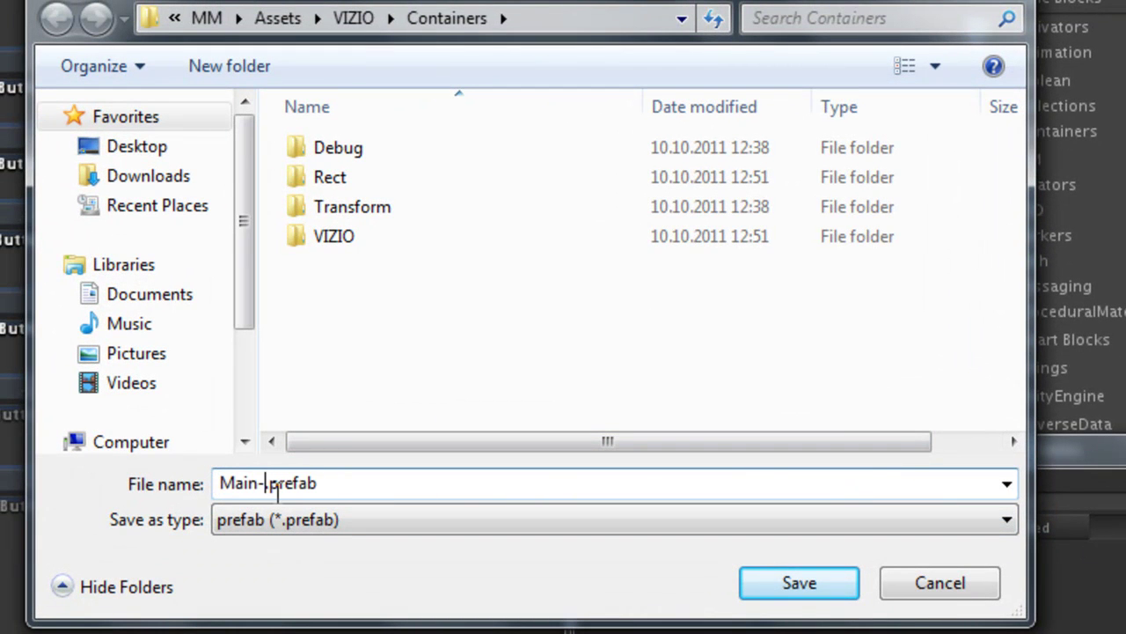
pyautogui.write('Drag')
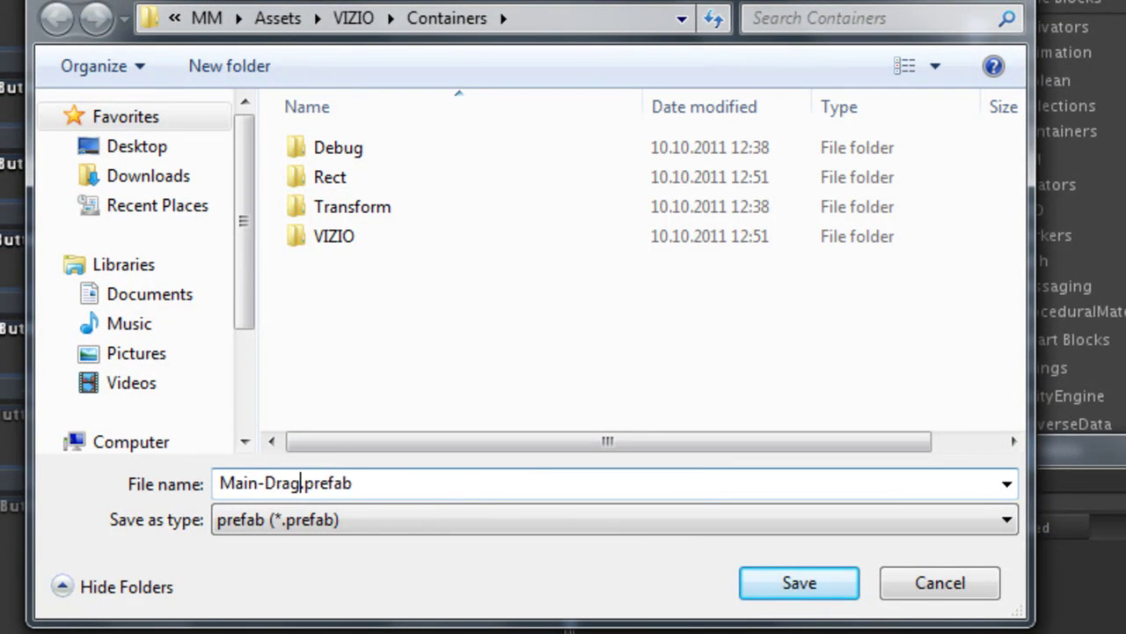
pyautogui.write('-Line')
pyautogui.click(800, 583)
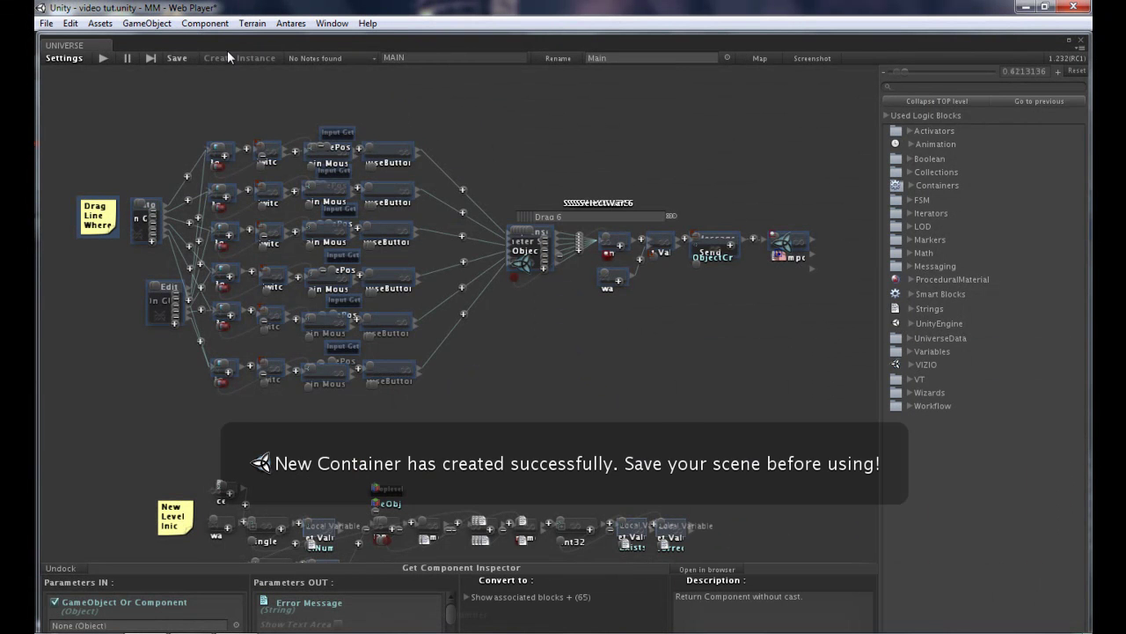
# Place the Main-Drag-Line container block from Used Logic Blocks below the drag-line logic.
pyautogui.moveTo(118, 41); pyautogui.dragTo(126, 102)
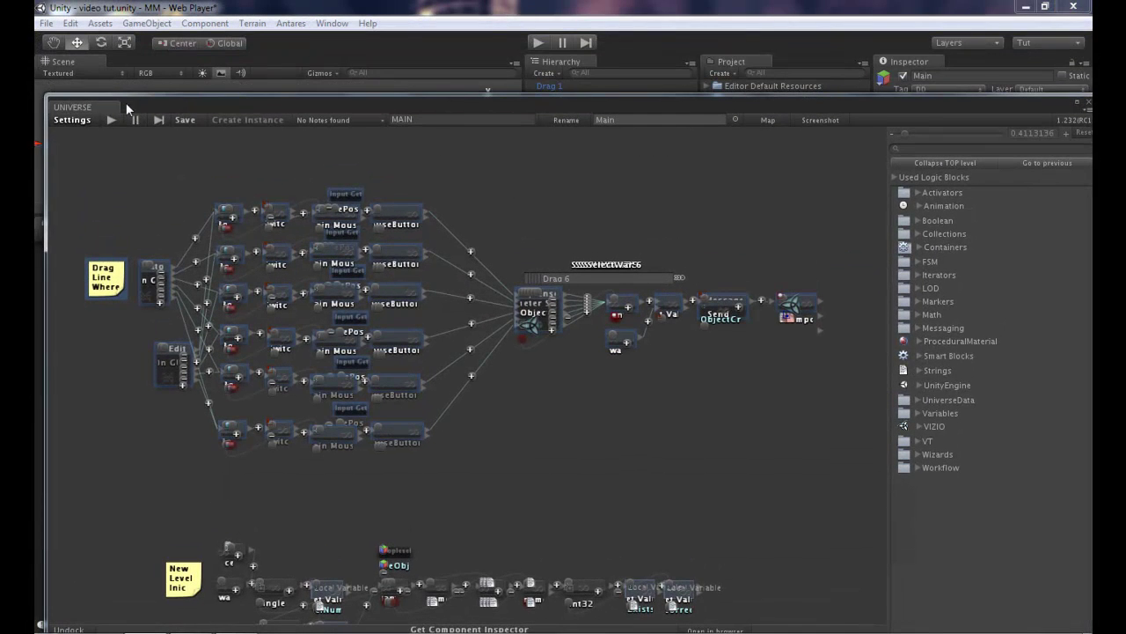
pyautogui.click(46, 23)
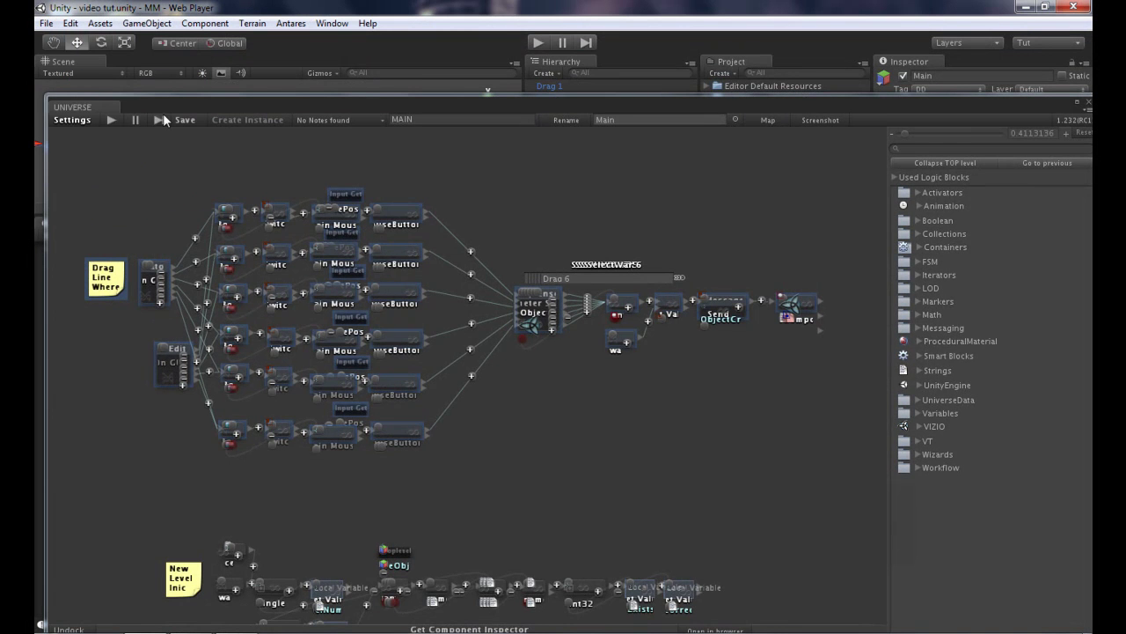
pyautogui.moveTo(314, 109)
pyautogui.mouseDown()
pyautogui.moveTo(293, 249)
pyautogui.moveTo(313, 53)
pyautogui.mouseUp()
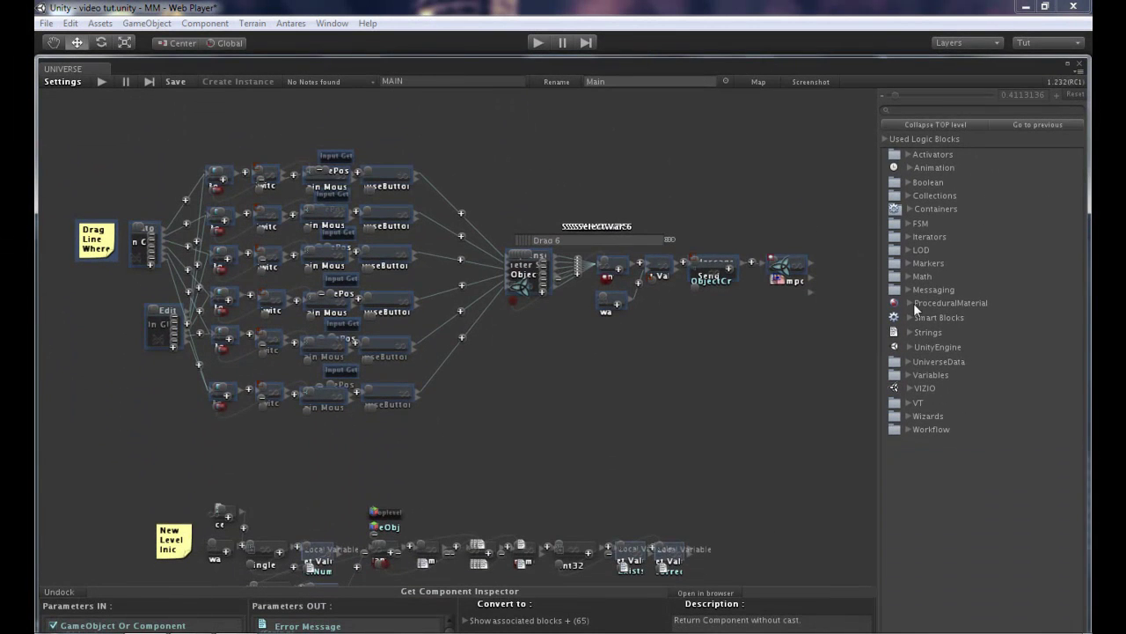
pyautogui.click(912, 208)
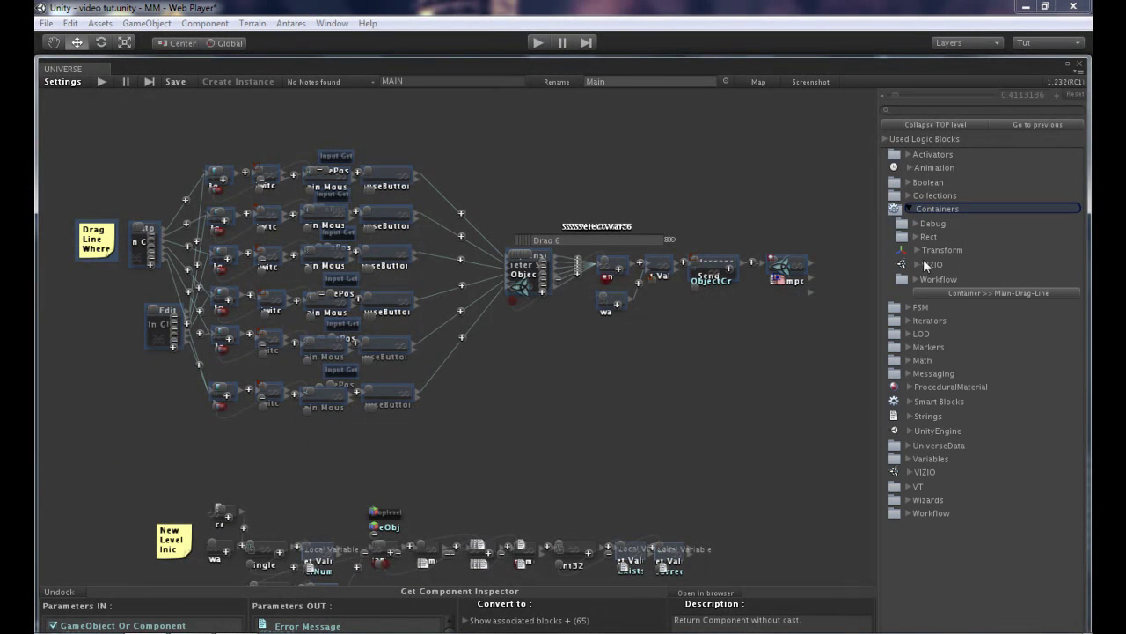
pyautogui.click(1015, 290)
pyautogui.moveTo(595, 397); pyautogui.dragTo(620, 385)
pyautogui.click(604, 426)
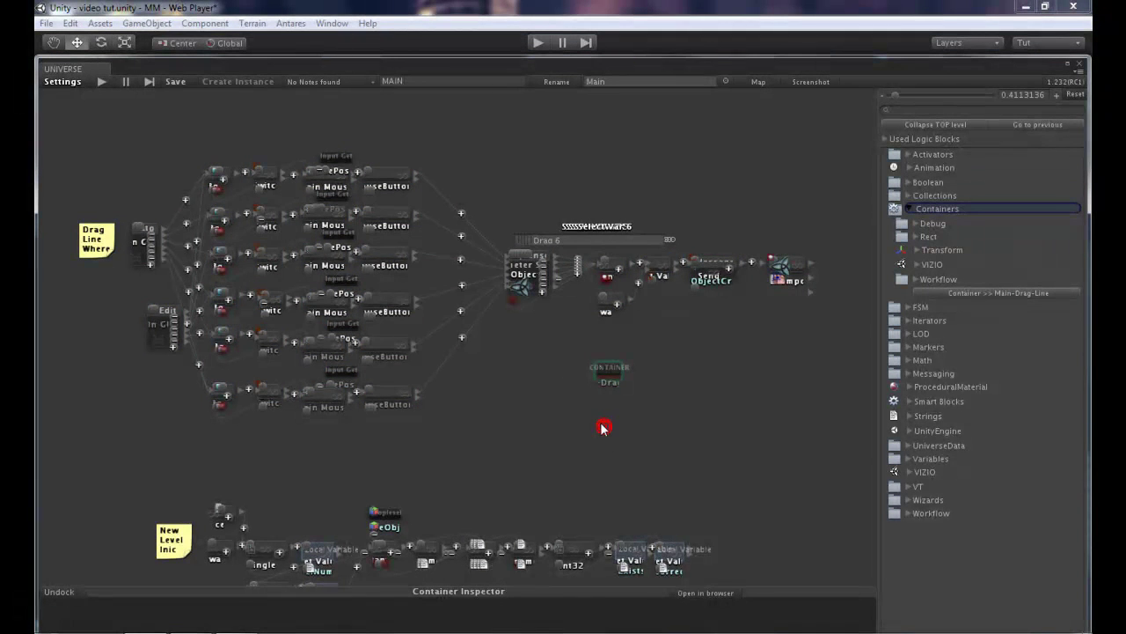
# Nudge the container block into position, enlarge its settings area and open its own graph.
pyautogui.scroll(5, 601, 420)
pyautogui.click(612, 368)
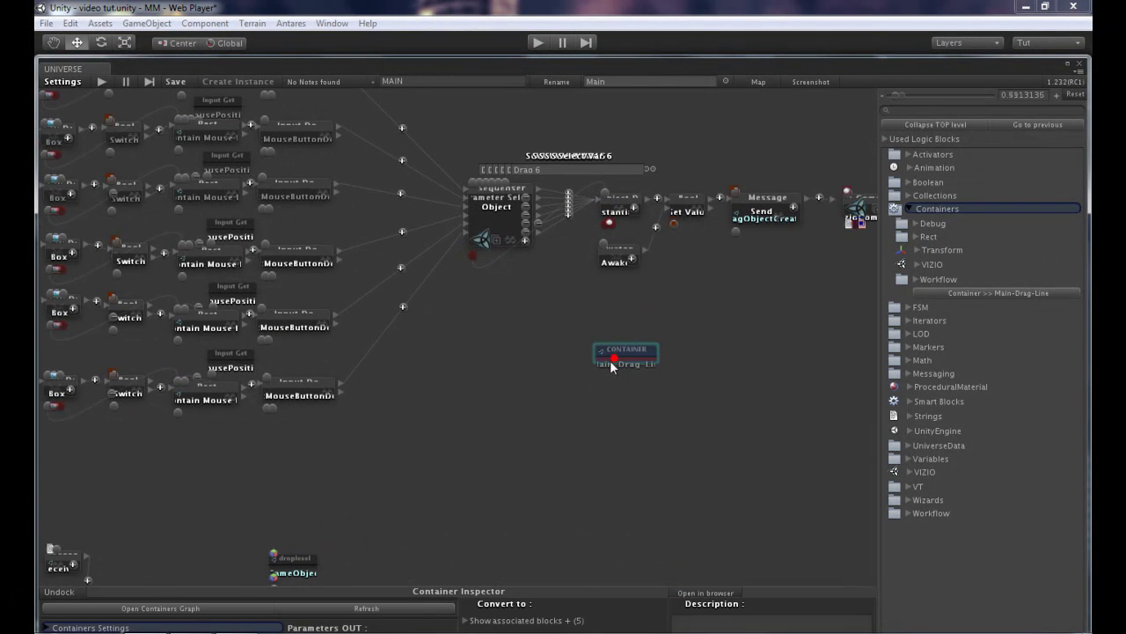
pyautogui.moveTo(611, 361); pyautogui.dragTo(604, 354)
pyautogui.moveTo(525, 582); pyautogui.dragTo(542, 503)
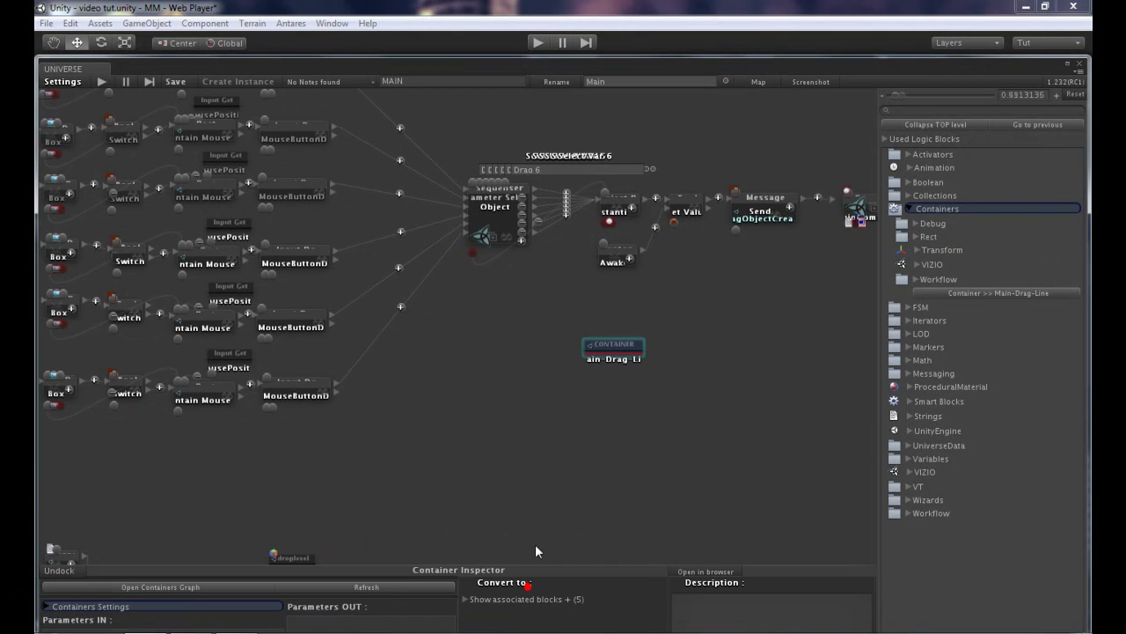
pyautogui.click(189, 520)
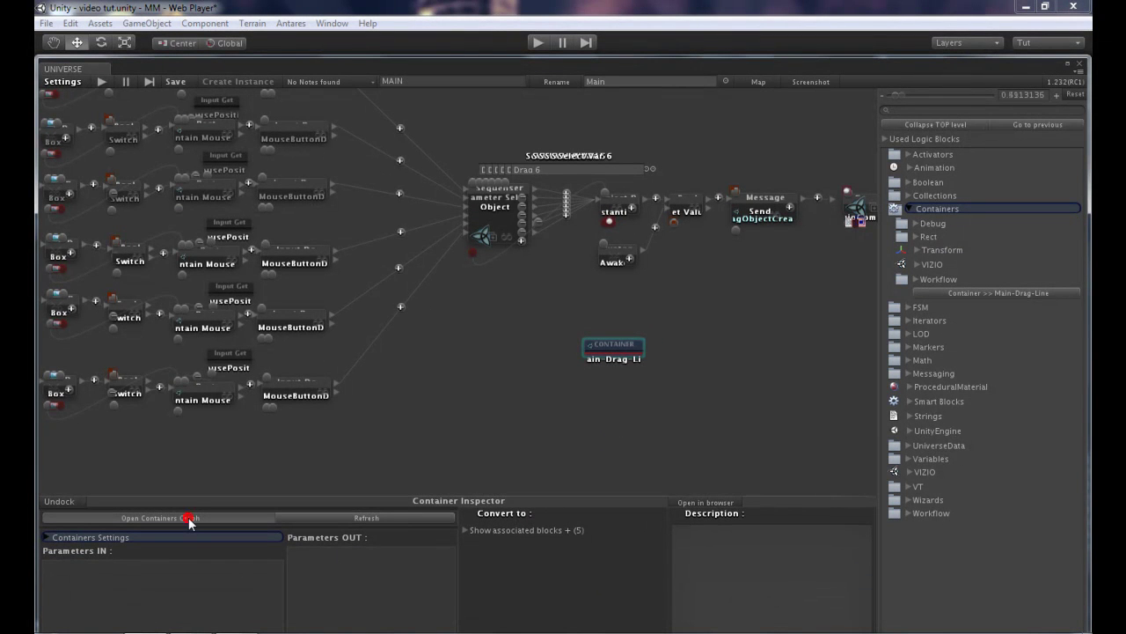
# Give the first Box block the game skin's box style and texture 1 as its image.
pyautogui.click(188, 518)
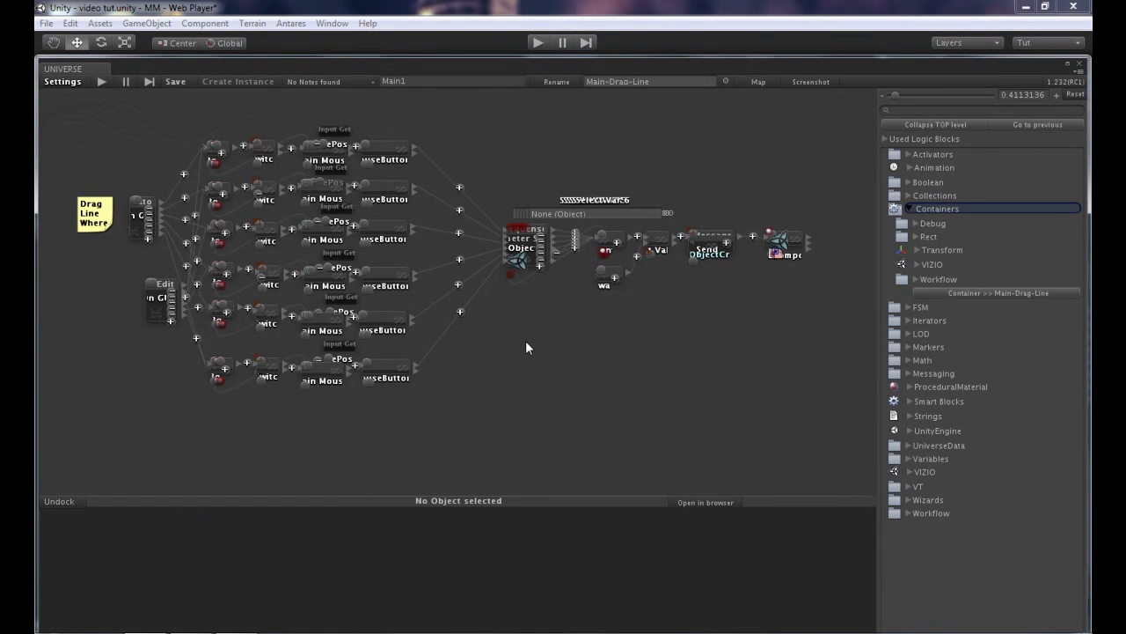
pyautogui.scroll(3, 528, 356)
pyautogui.moveTo(536, 374)
pyautogui.mouseDown()
pyautogui.moveTo(729, 465)
pyautogui.moveTo(671, 424)
pyautogui.mouseUp()
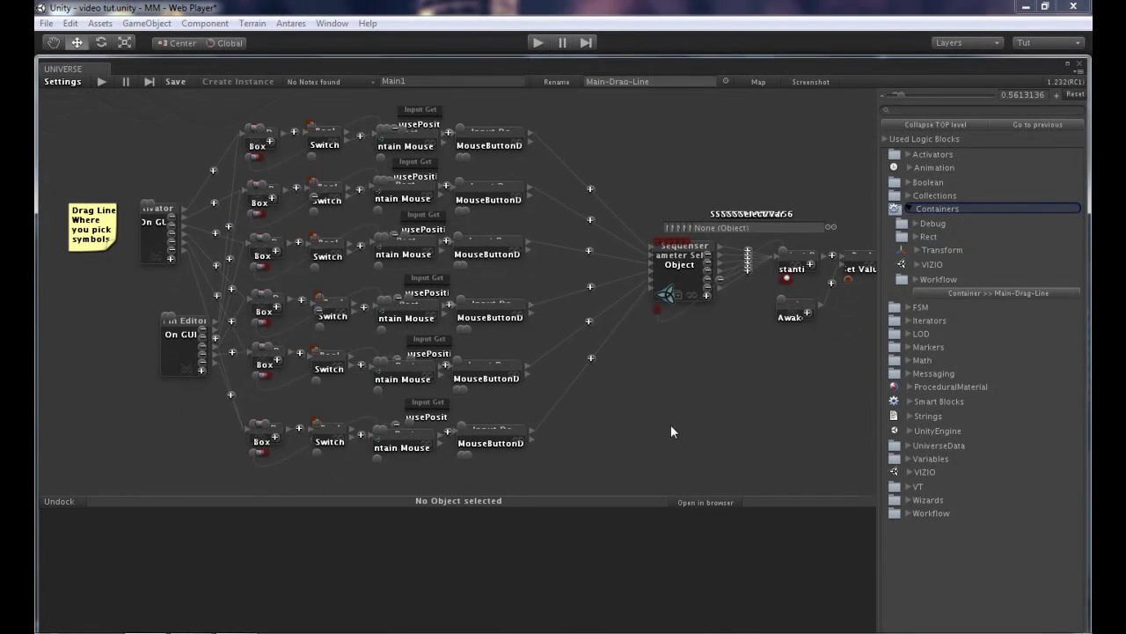
pyautogui.click(266, 139)
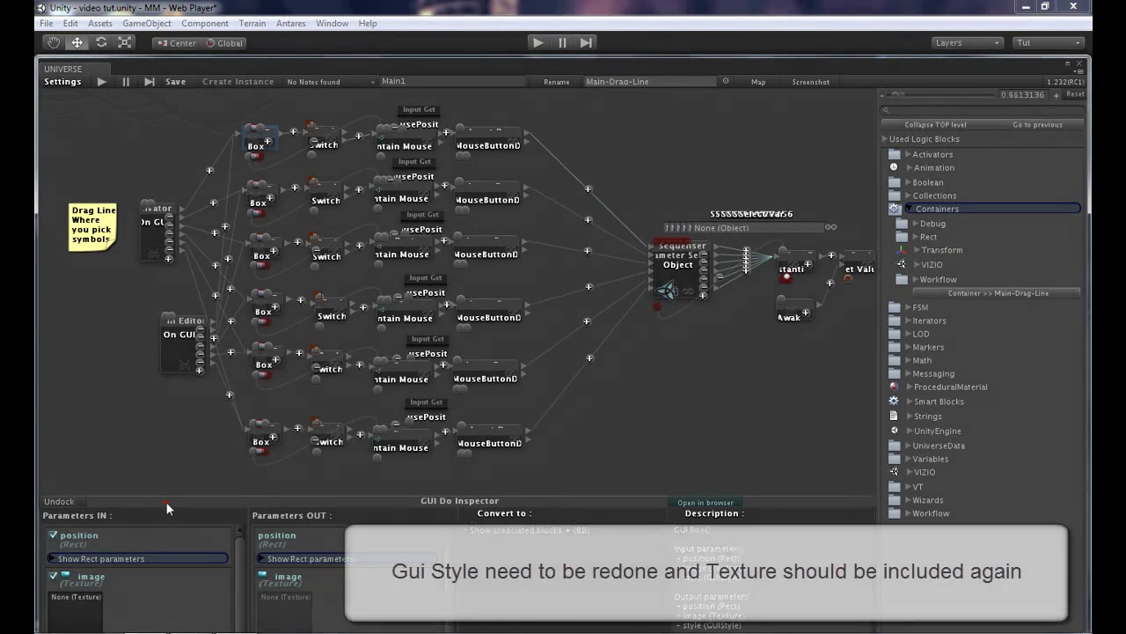
pyautogui.moveTo(166, 502); pyautogui.dragTo(174, 369)
pyautogui.click(110, 552)
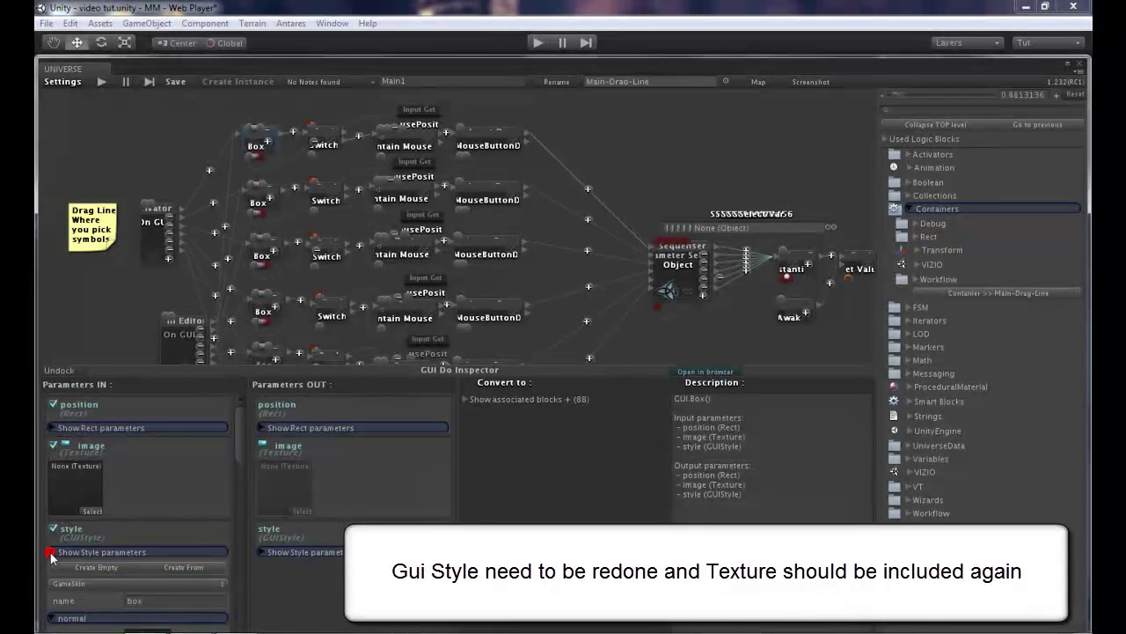
pyautogui.click(103, 568)
pyautogui.click(173, 567)
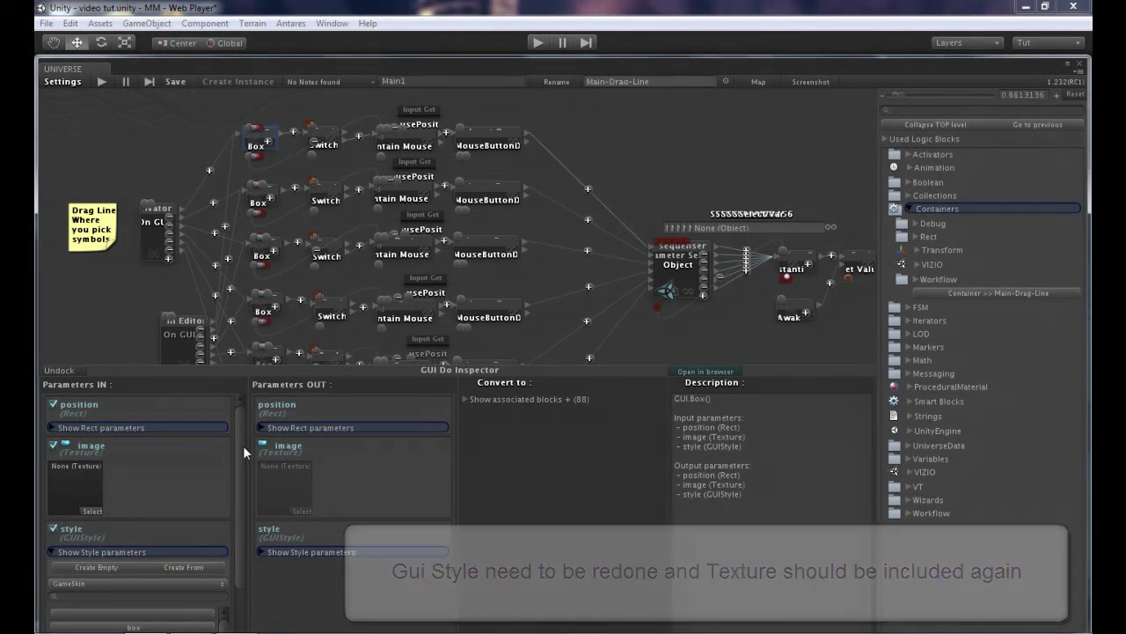
pyautogui.click(133, 627)
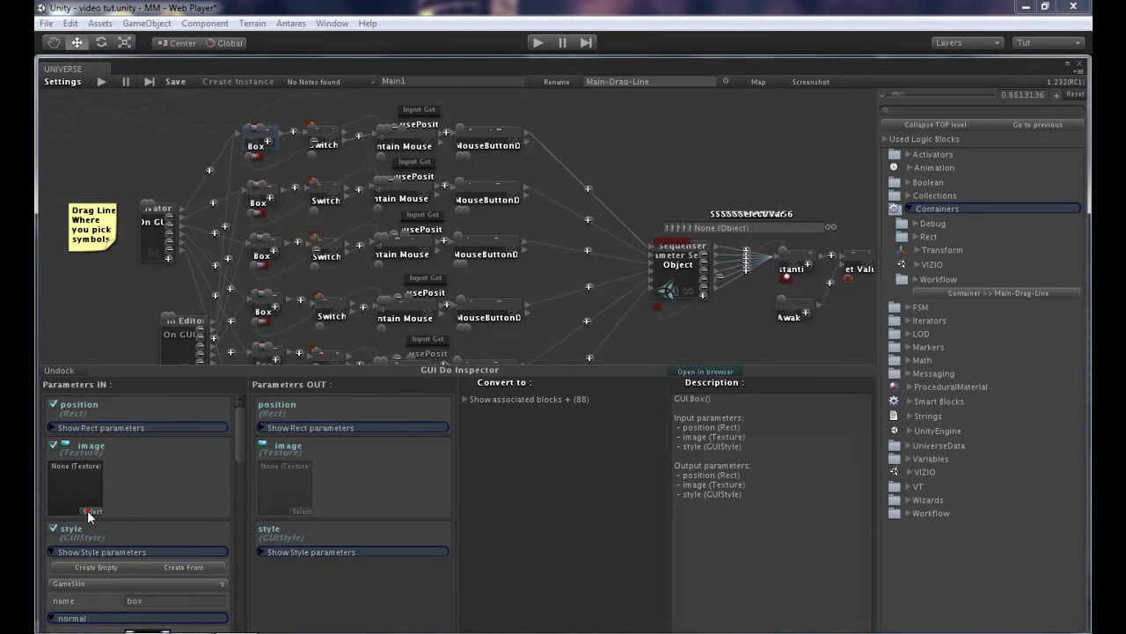
pyautogui.click(92, 511)
pyautogui.click(107, 86)
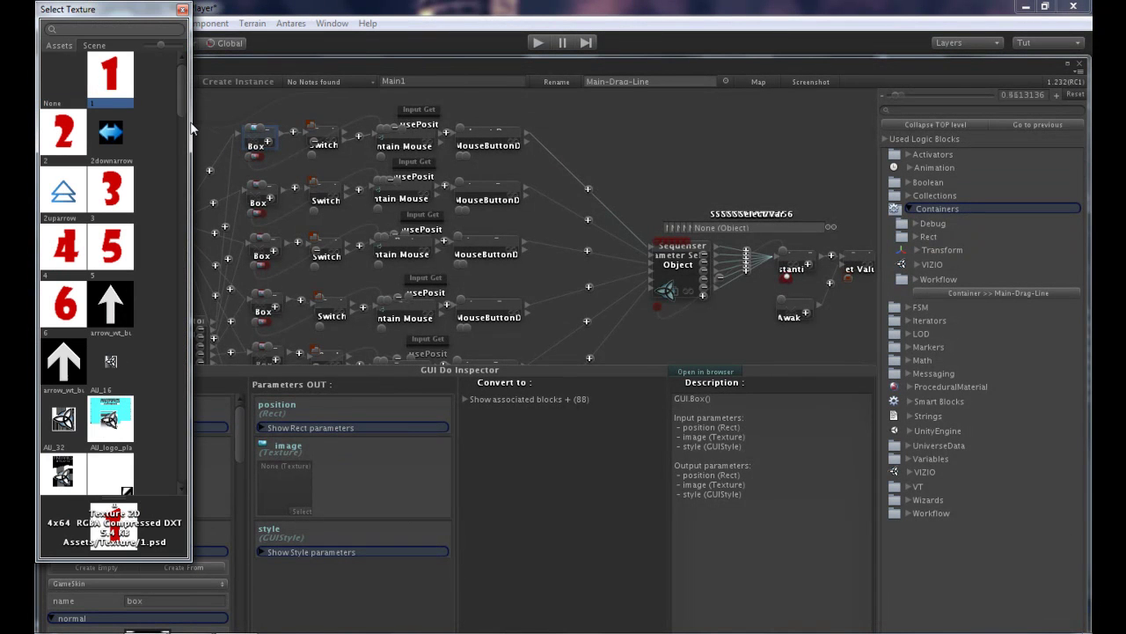
pyautogui.click(182, 9)
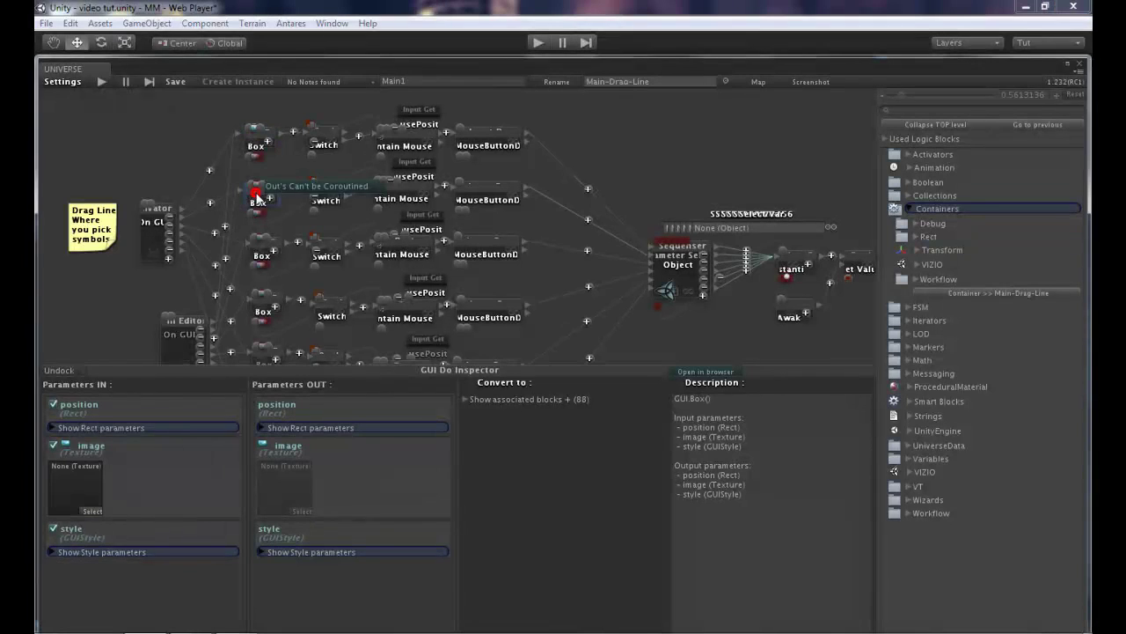
# Give the second Box block texture 2 as its image and the box style.
pyautogui.click(92, 511)
pyautogui.click(63, 132)
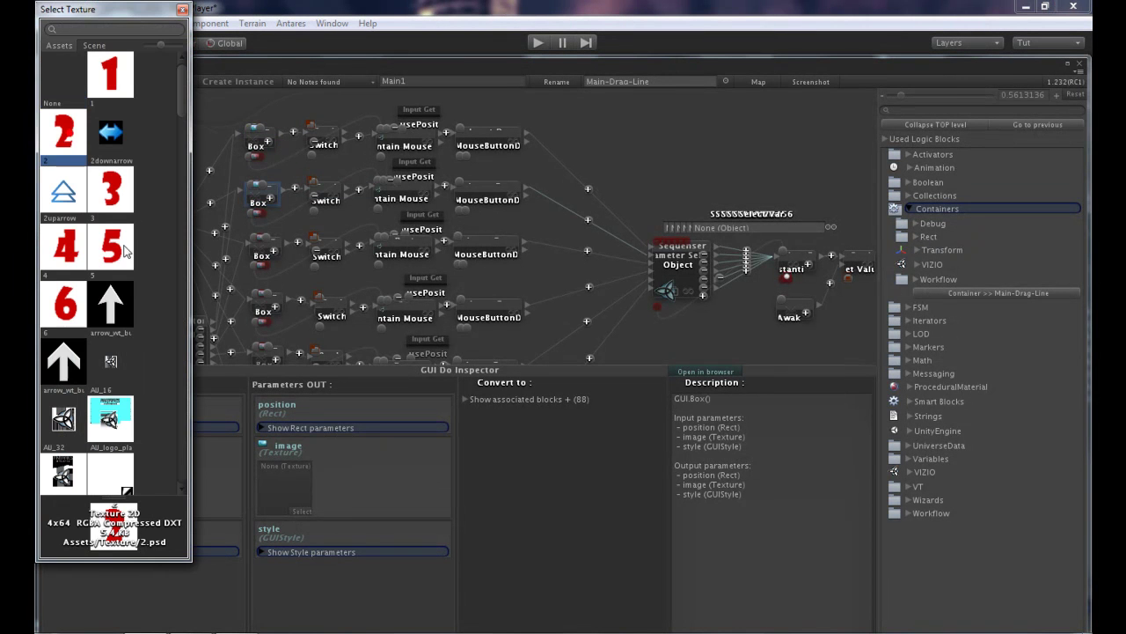
pyautogui.click(208, 538)
pyautogui.click(93, 553)
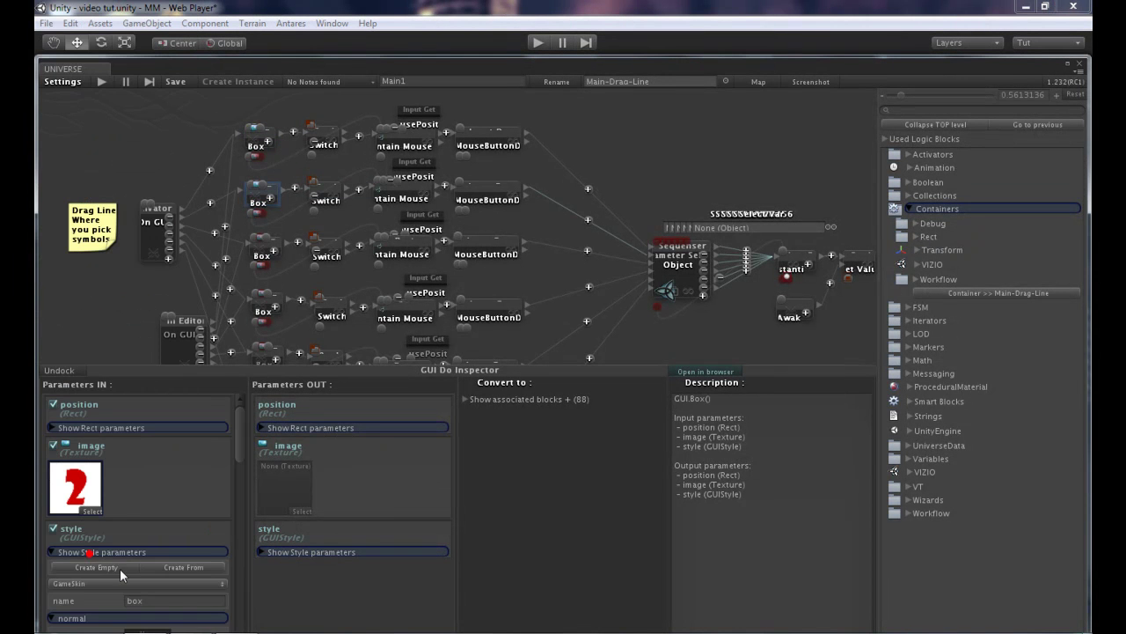
pyautogui.scroll(-2, 242, 466)
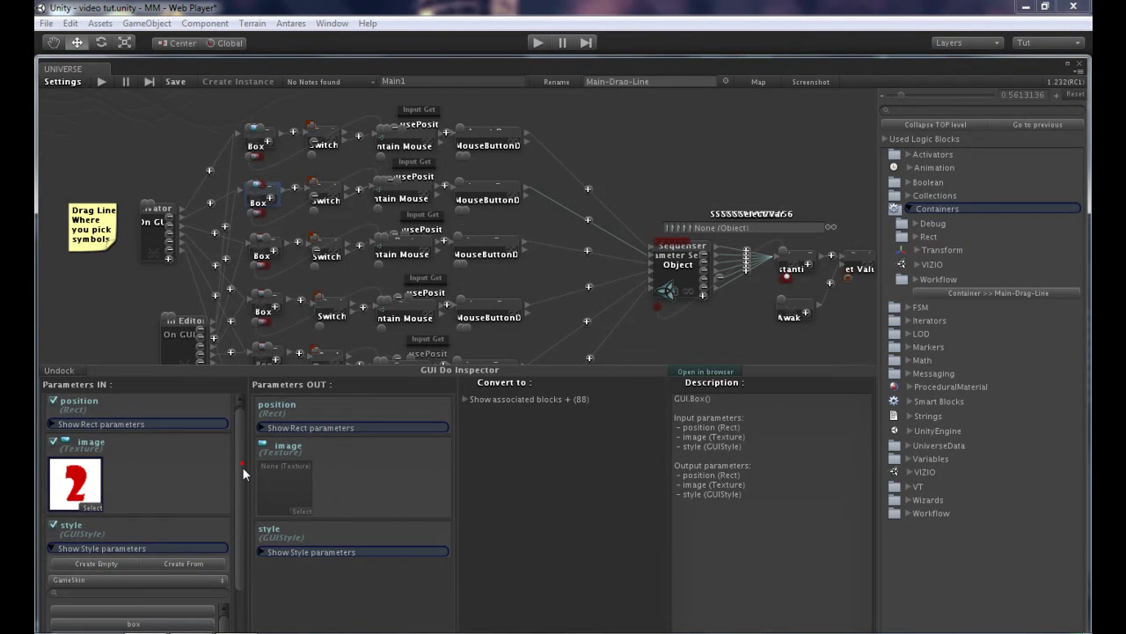
pyautogui.scroll(-2, 177, 571)
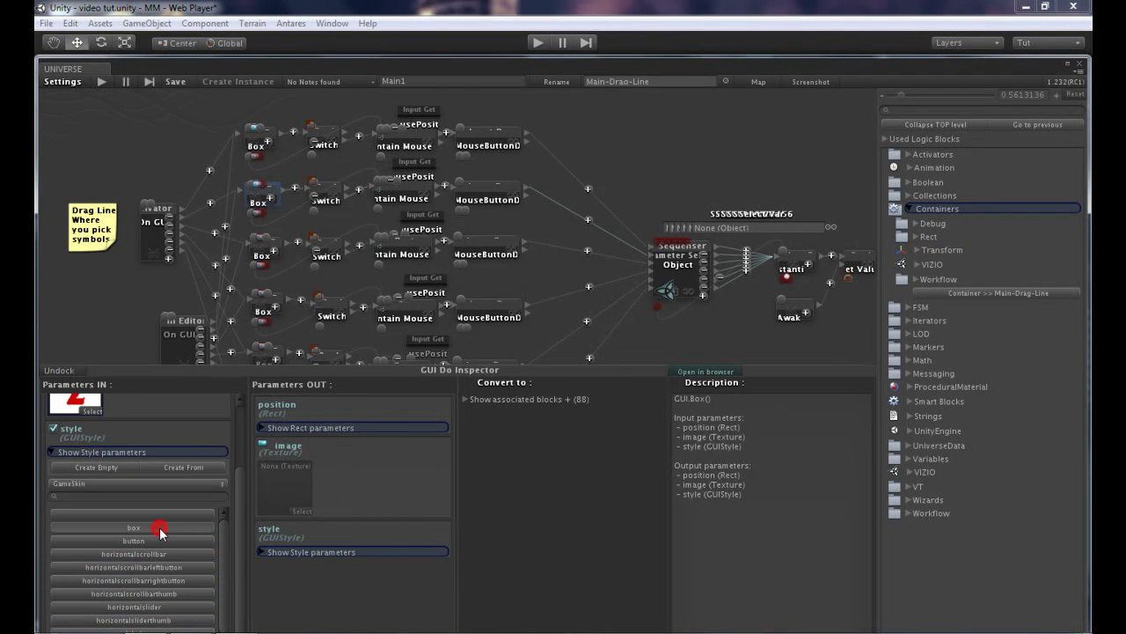
pyautogui.click(159, 527)
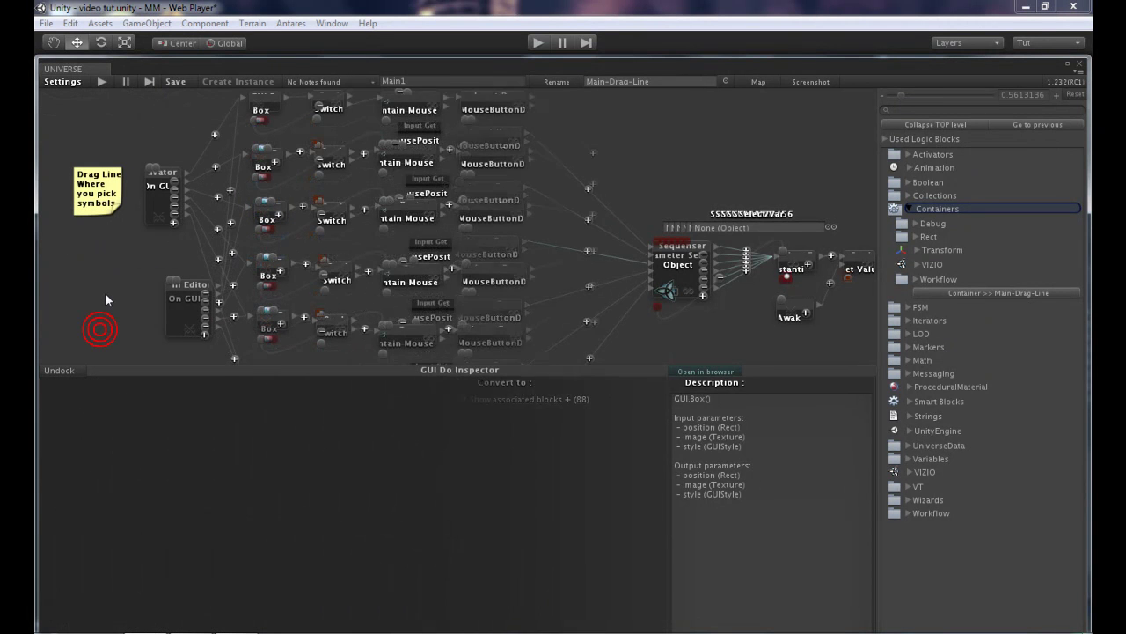
# Set the bottom Box block's image to texture 6.
pyautogui.moveTo(105, 292); pyautogui.dragTo(97, 226)
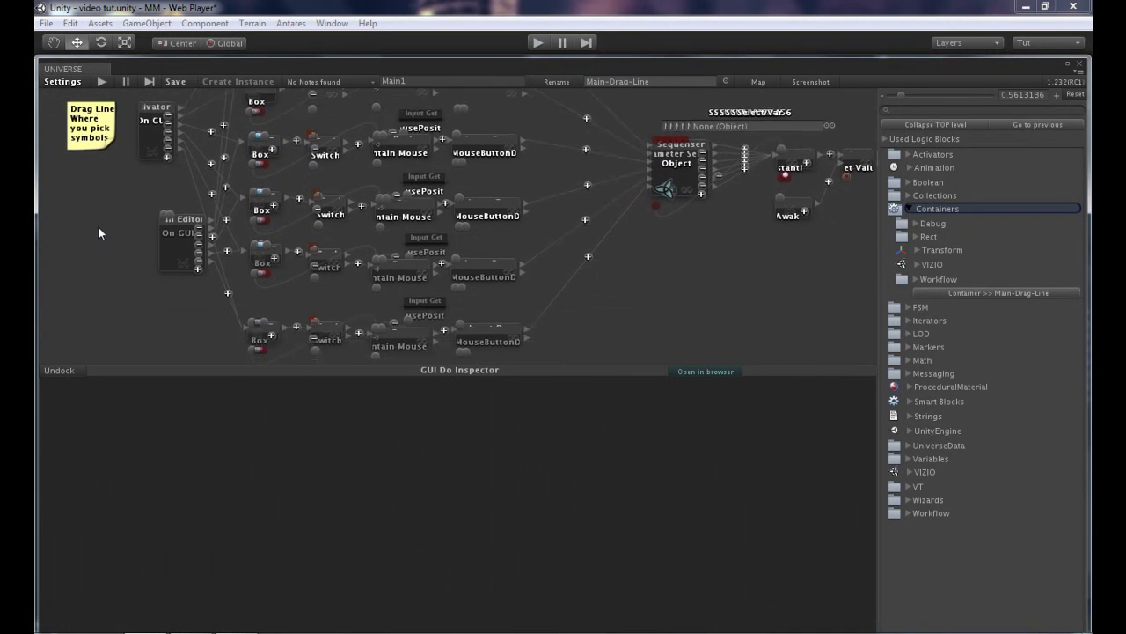
pyautogui.click(261, 343)
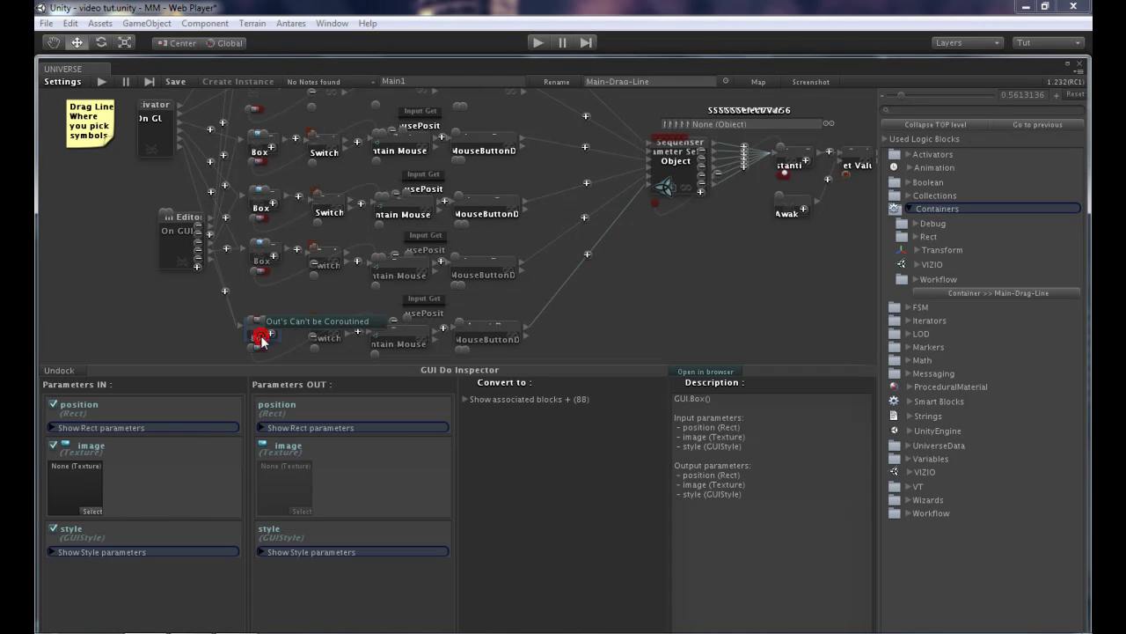
pyautogui.click(97, 507)
pyautogui.click(71, 302)
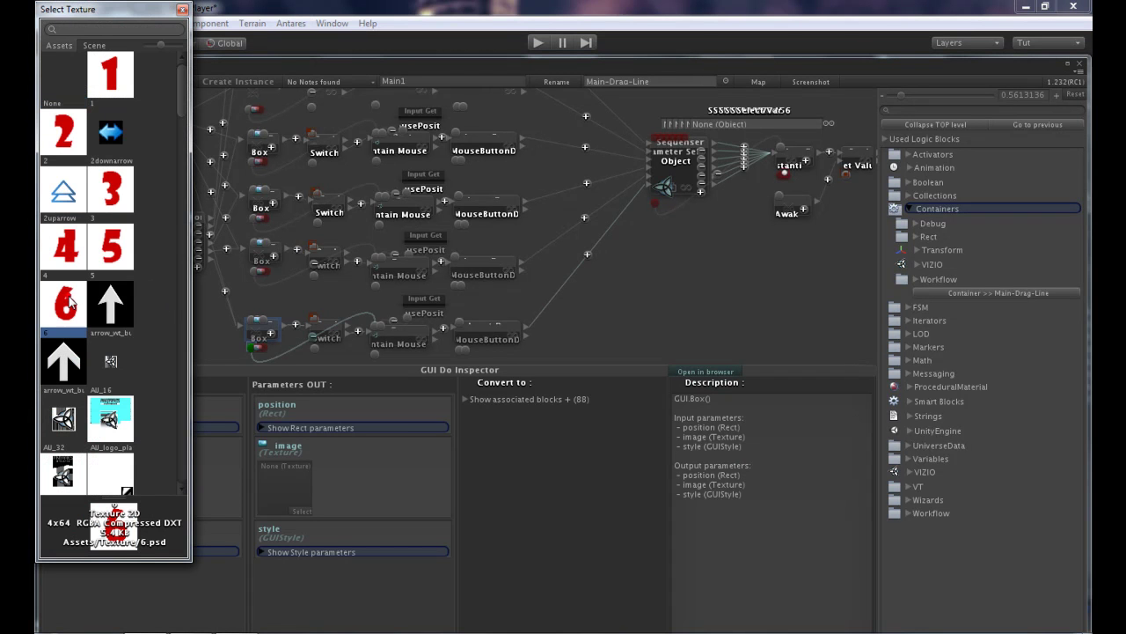
pyautogui.click(212, 553)
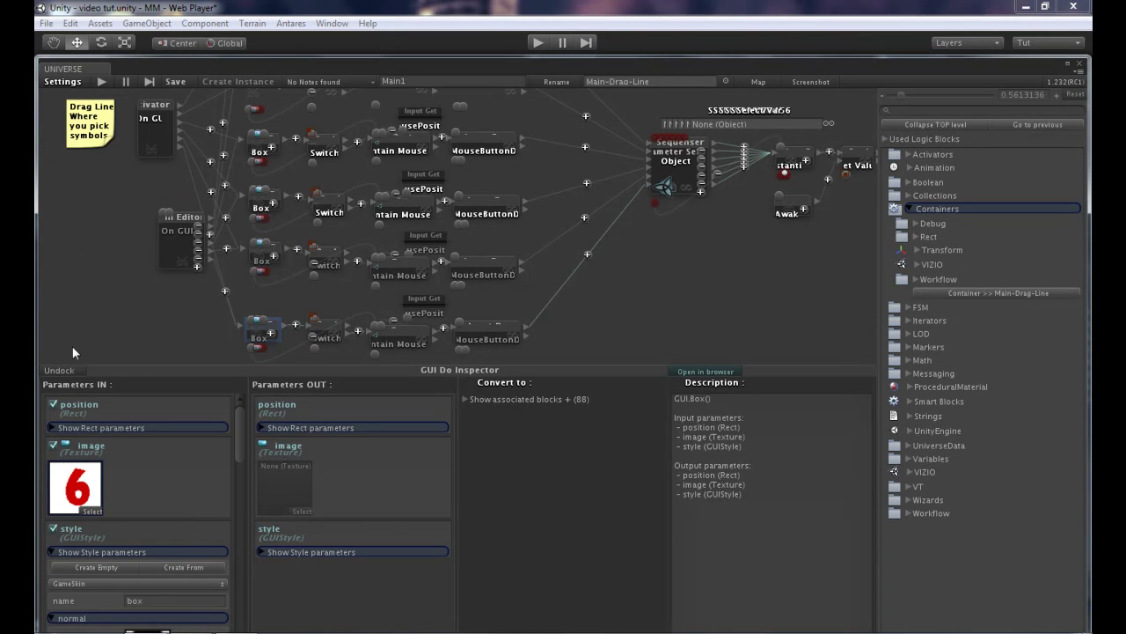
pyautogui.click(76, 314)
pyautogui.moveTo(659, 302); pyautogui.dragTo(467, 411, button='middle')
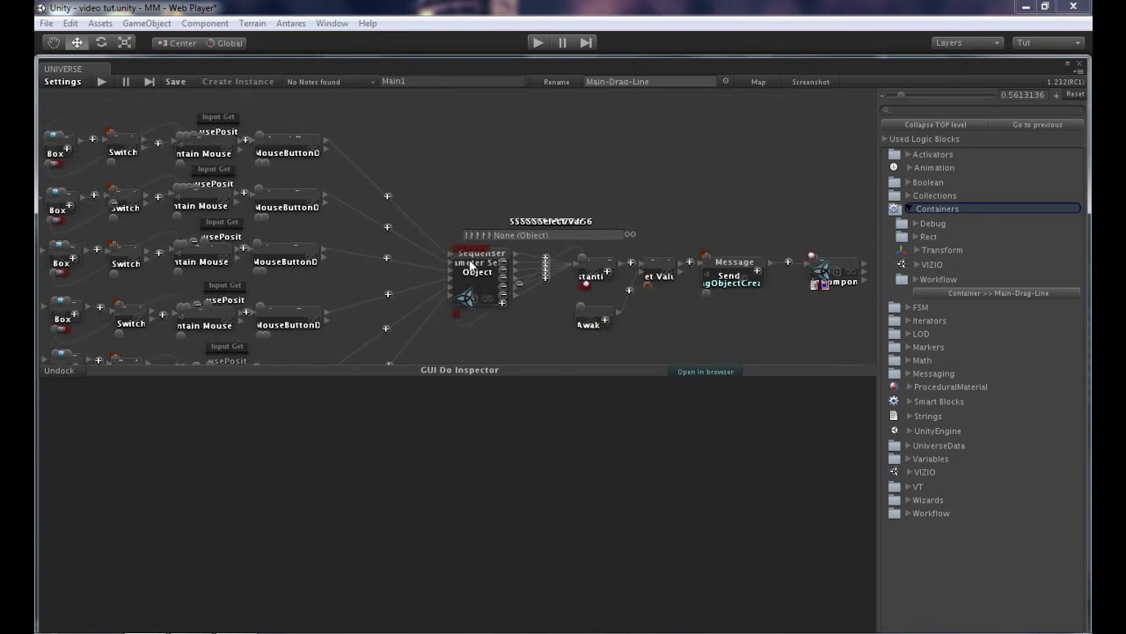
# Add the Main-Drag-Line_IN_Trigger_1 IN trigger block from Workflow > Triggers at the top of the graph.
pyautogui.click(454, 256)
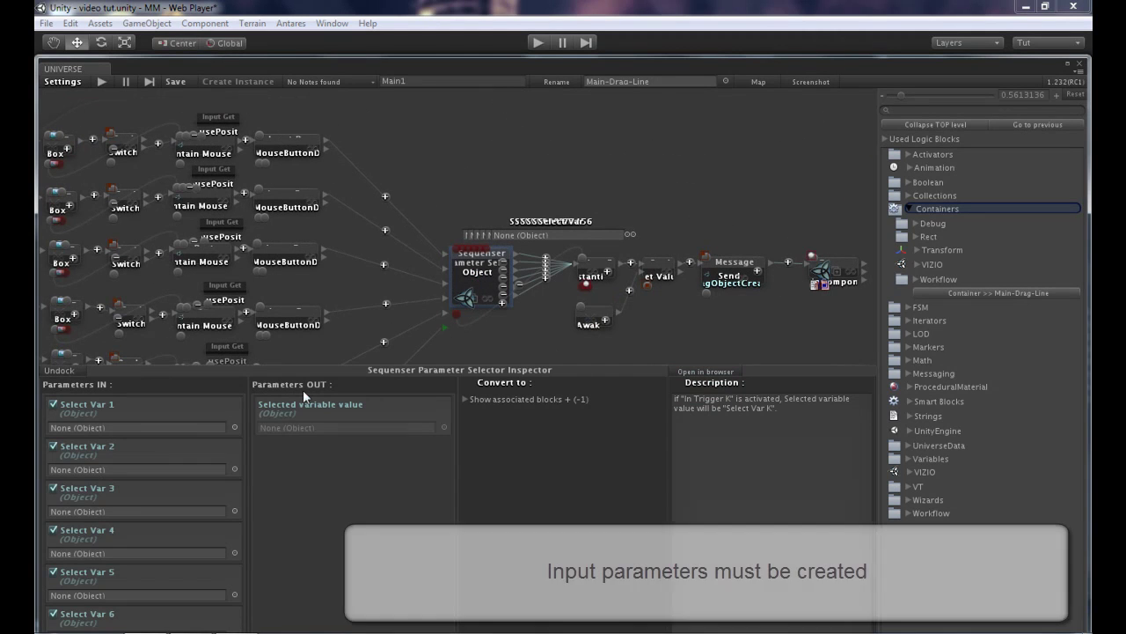
pyautogui.click(490, 150)
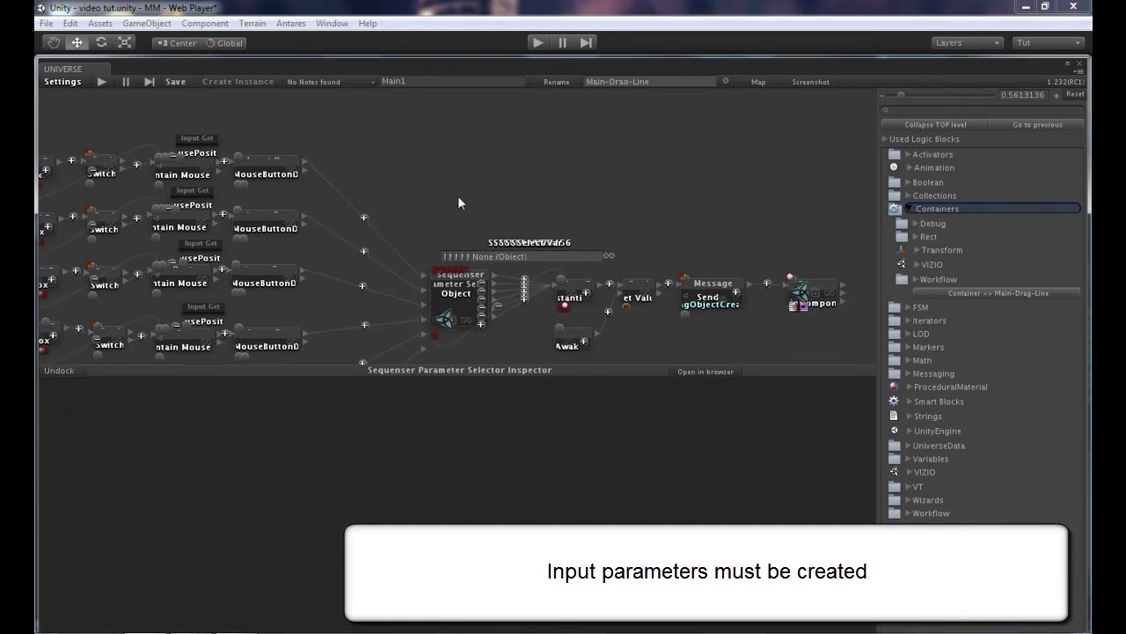
pyautogui.moveTo(458, 195); pyautogui.dragTo(444, 223, button='middle')
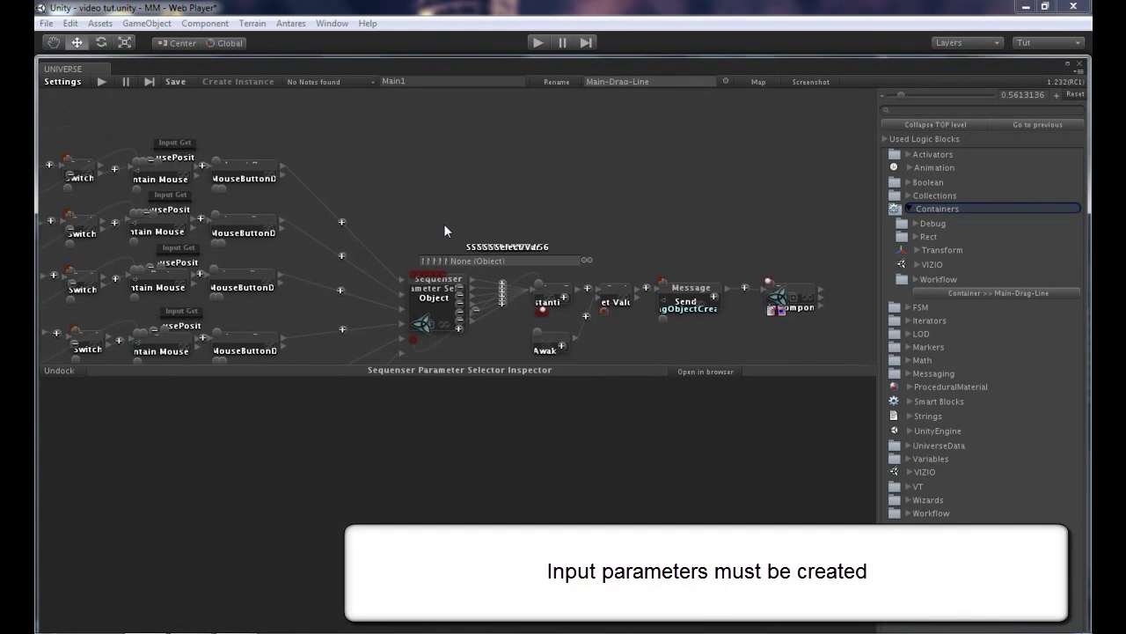
pyautogui.click(915, 280)
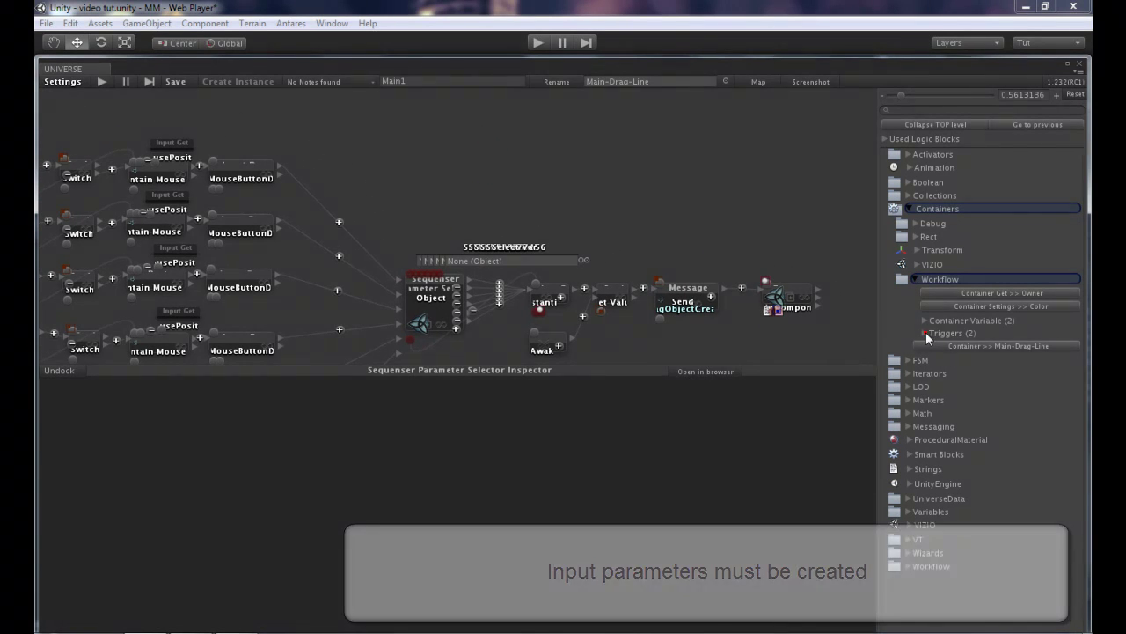
pyautogui.click(925, 333)
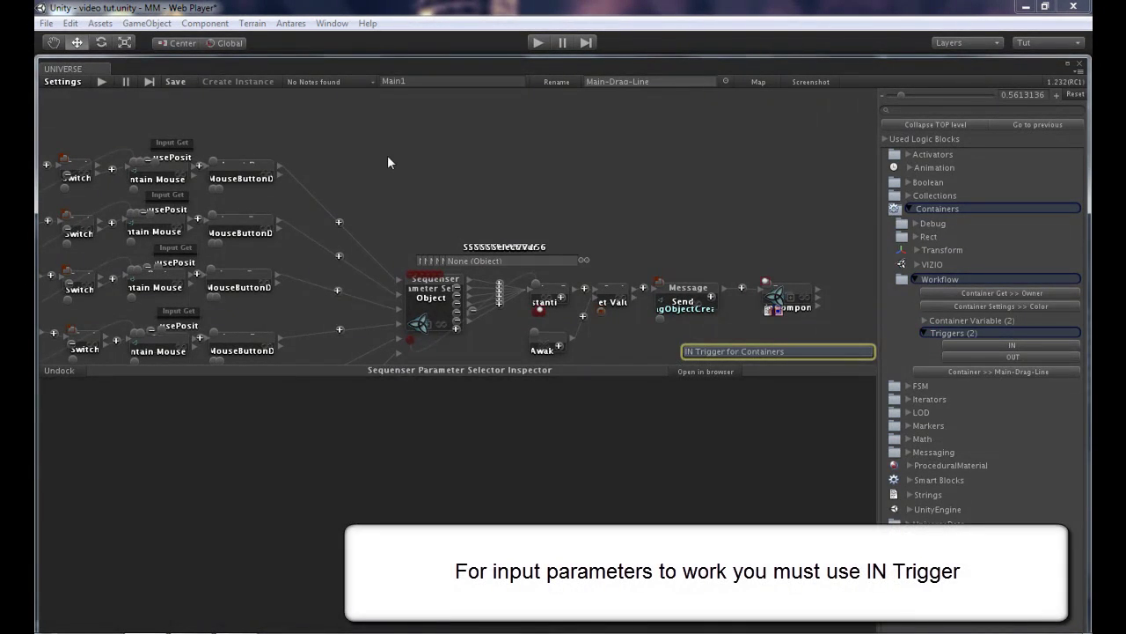
pyautogui.moveTo(388, 162); pyautogui.dragTo(359, 147)
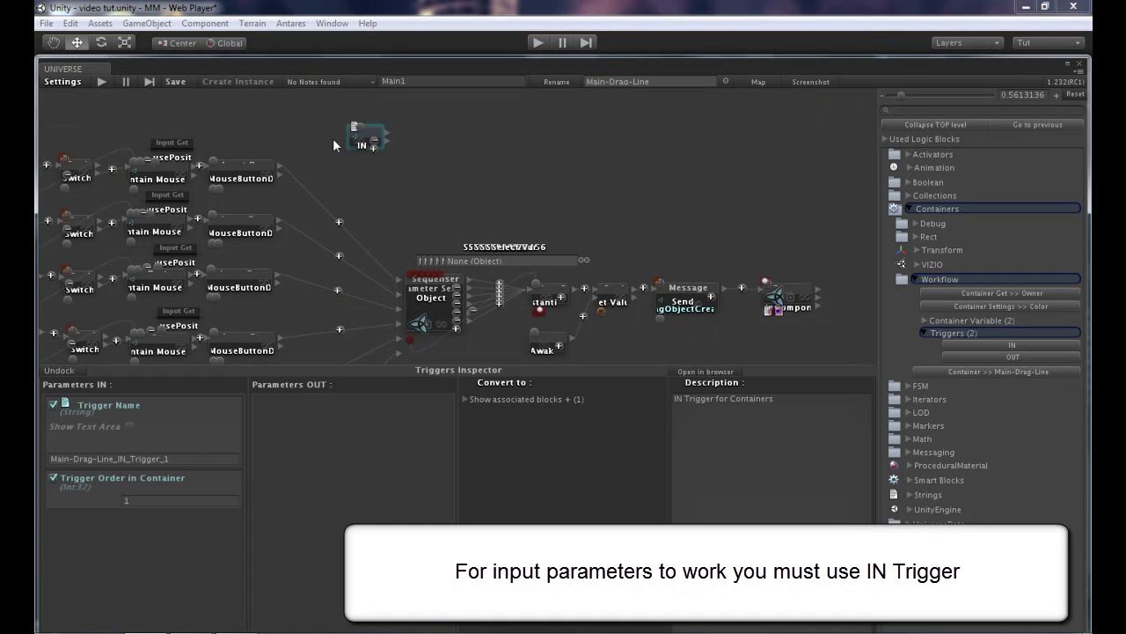
pyautogui.click(333, 137)
pyautogui.click(359, 139)
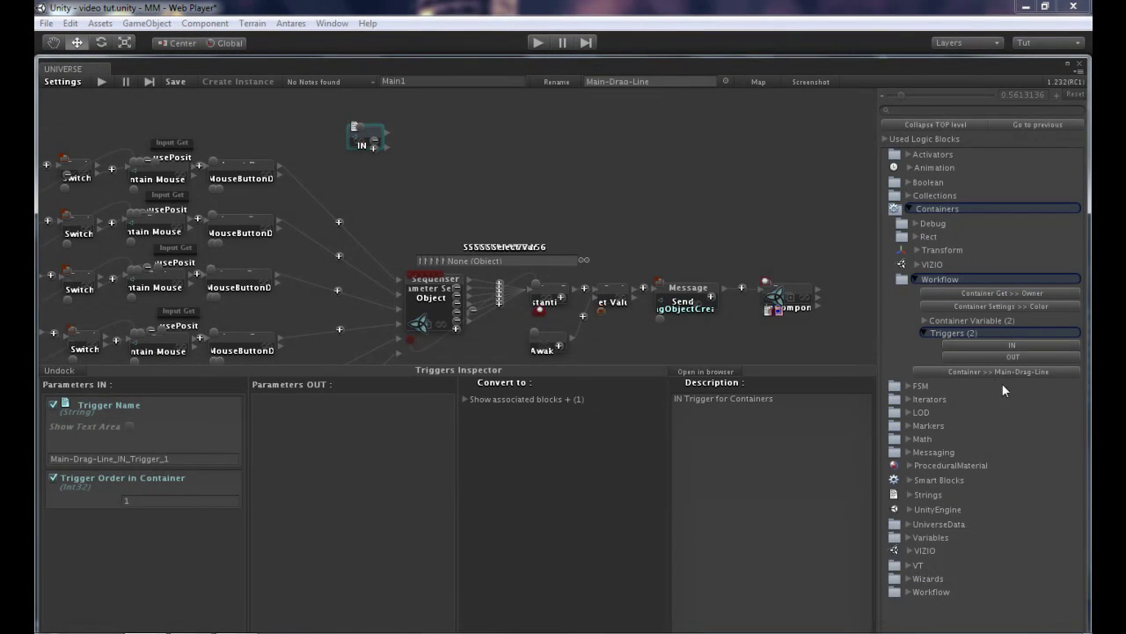
# Line up six Container Variable IN blocks right of the trigger and move the Sequenser closer.
pyautogui.click(935, 322)
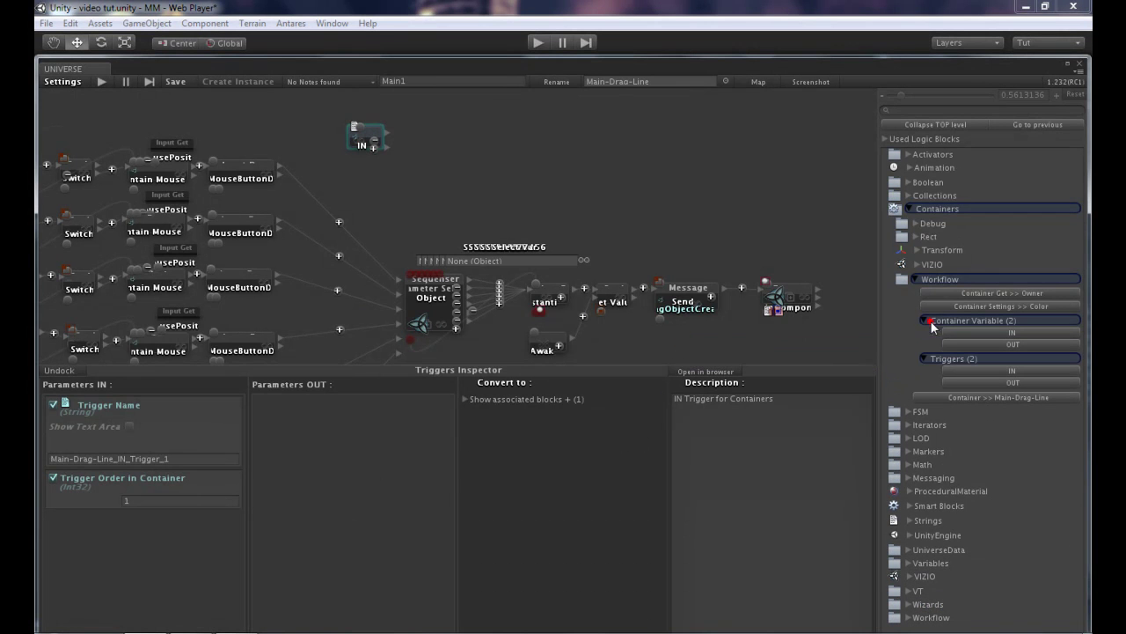
pyautogui.moveTo(989, 332)
pyautogui.mouseDown()
pyautogui.moveTo(462, 148)
pyautogui.moveTo(726, 169)
pyautogui.moveTo(851, 144)
pyautogui.mouseUp()
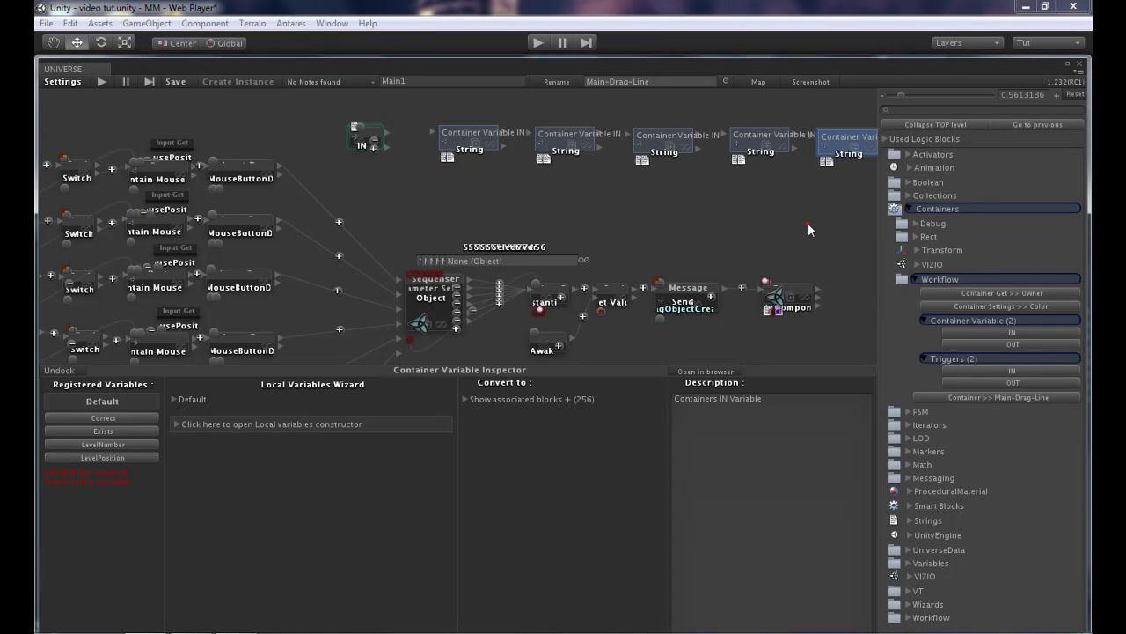
pyautogui.moveTo(812, 227); pyautogui.dragTo(679, 210, button='middle')
pyautogui.moveTo(681, 153); pyautogui.dragTo(787, 152)
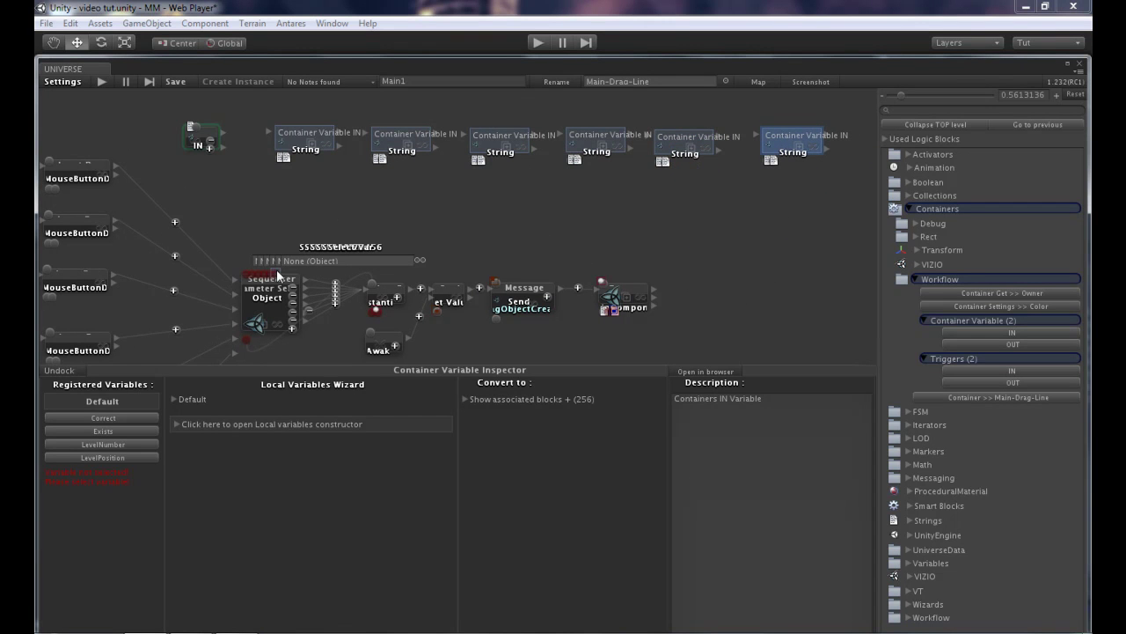
pyautogui.moveTo(246, 286)
pyautogui.mouseDown()
pyautogui.moveTo(265, 220)
pyautogui.moveTo(244, 291)
pyautogui.mouseUp()
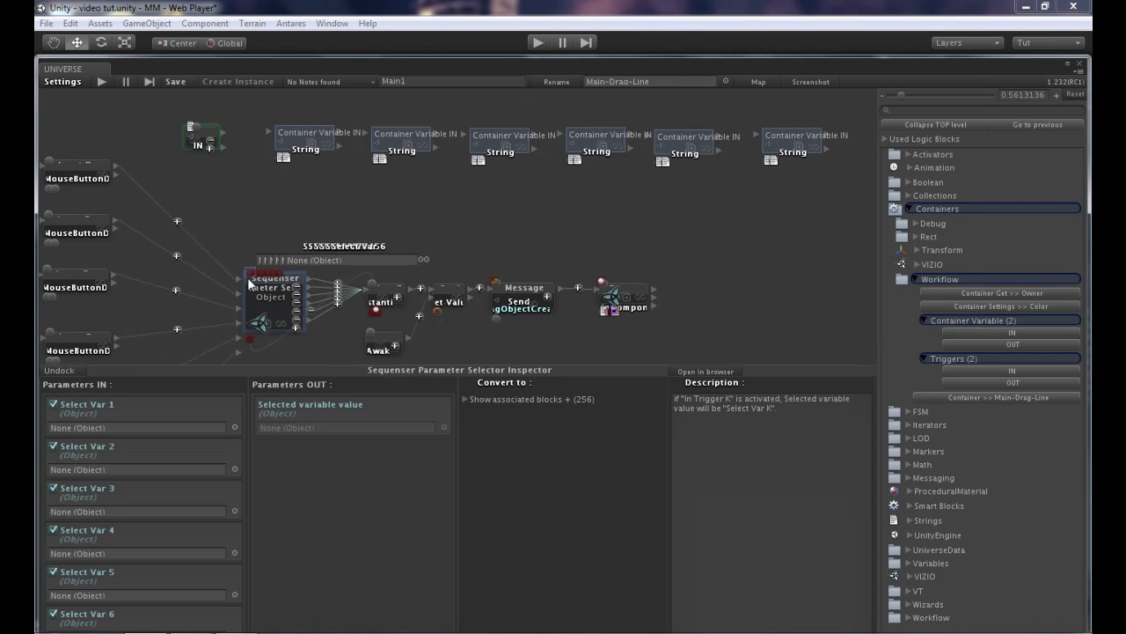
# Wire the Sequenser's Select Var pins to the six Container Variable IN blocks and the IN trigger to the first.
pyautogui.click(239, 244)
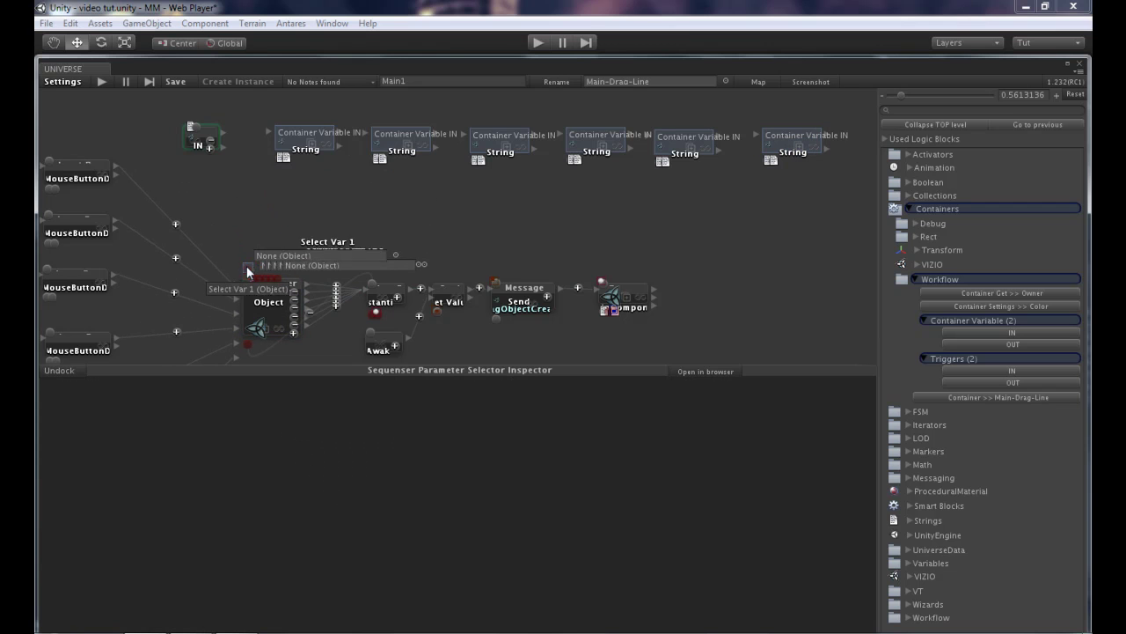
pyautogui.moveTo(247, 281); pyautogui.dragTo(302, 148)
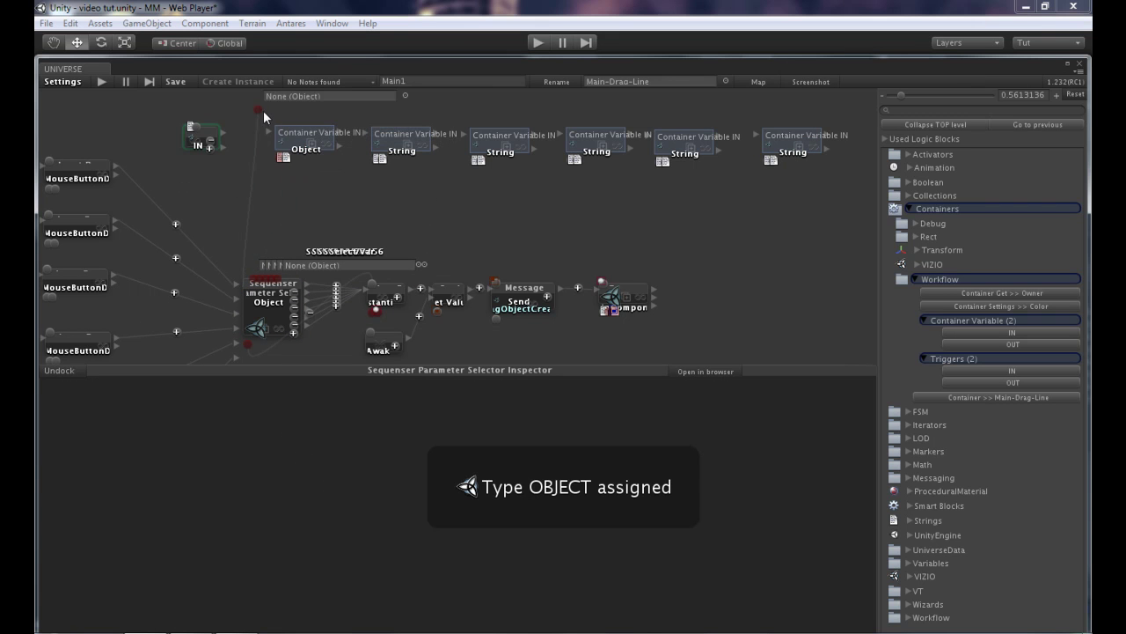
pyautogui.moveTo(263, 110)
pyautogui.mouseDown()
pyautogui.moveTo(507, 148)
pyautogui.moveTo(560, 132)
pyautogui.moveTo(770, 154)
pyautogui.mouseUp()
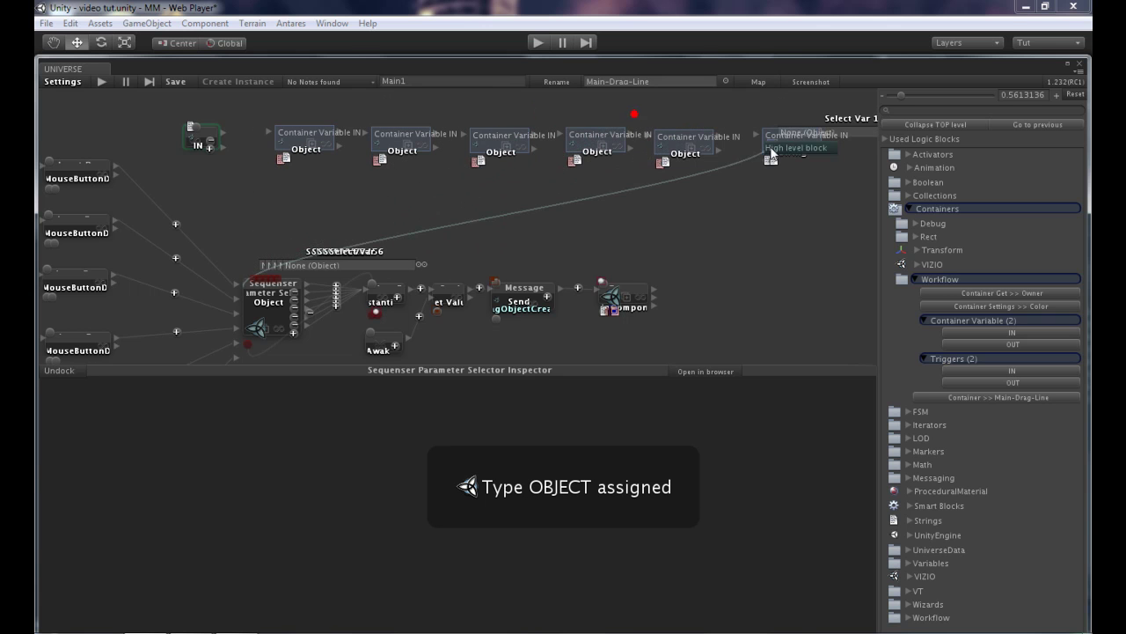
pyautogui.moveTo(771, 154); pyautogui.dragTo(737, 121)
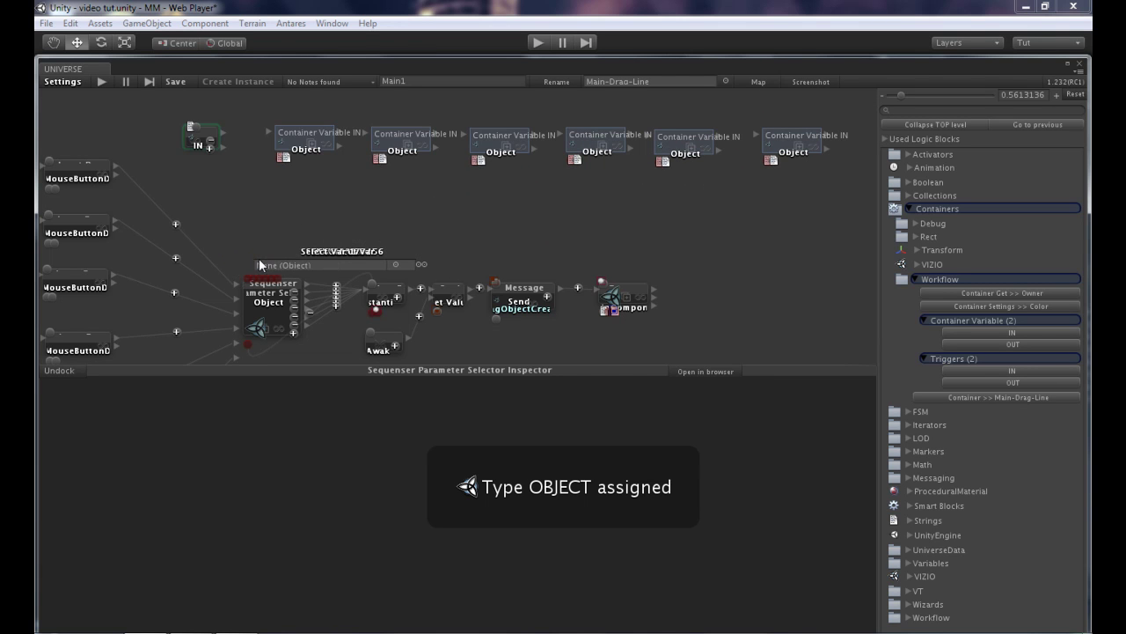
pyautogui.moveTo(229, 132)
pyautogui.mouseDown()
pyautogui.moveTo(298, 140)
pyautogui.moveTo(283, 141)
pyautogui.mouseUp()
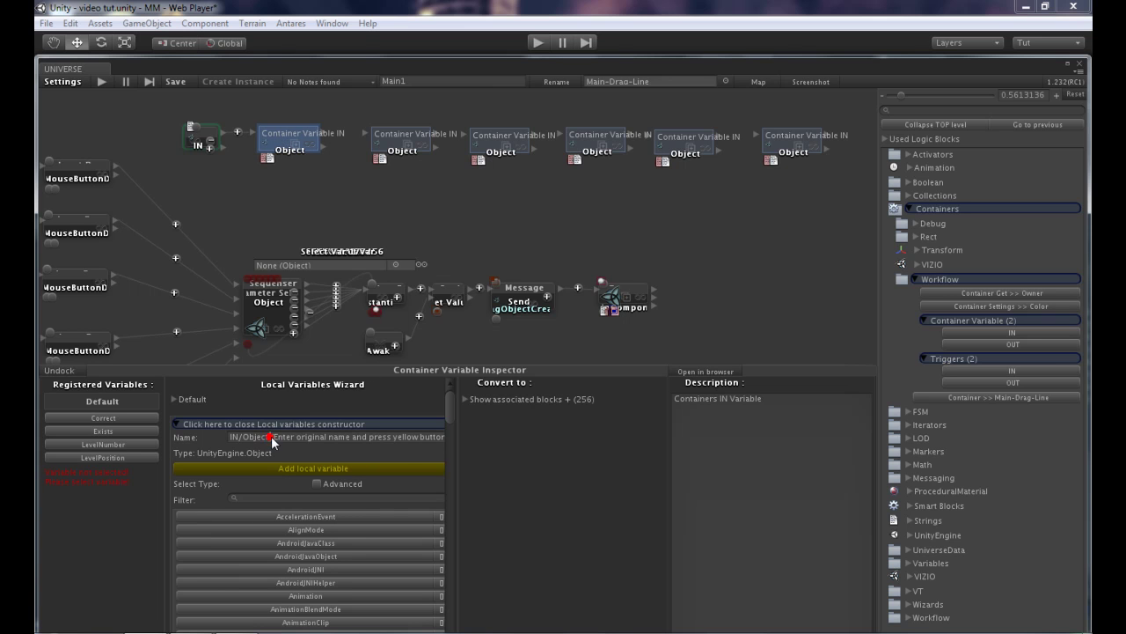
# Register local variables IN/Object 1 through IN/Object 5 on the first five container blocks.
pyautogui.moveTo(270, 434); pyautogui.dragTo(477, 437)
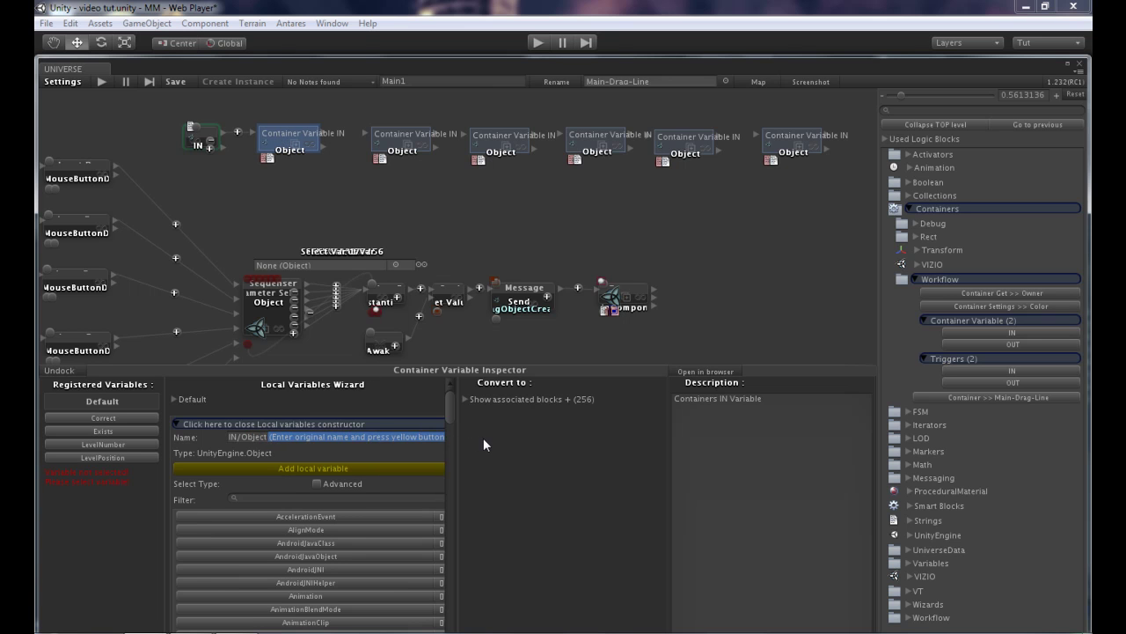
pyautogui.write('1')
pyautogui.click(296, 469)
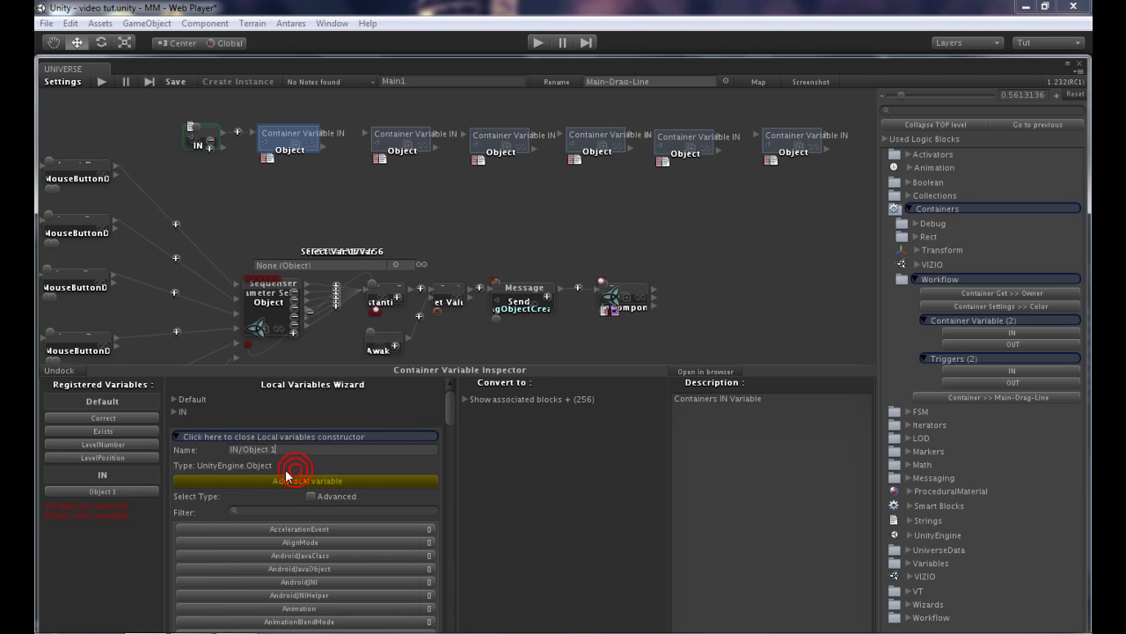
pyautogui.click(393, 159)
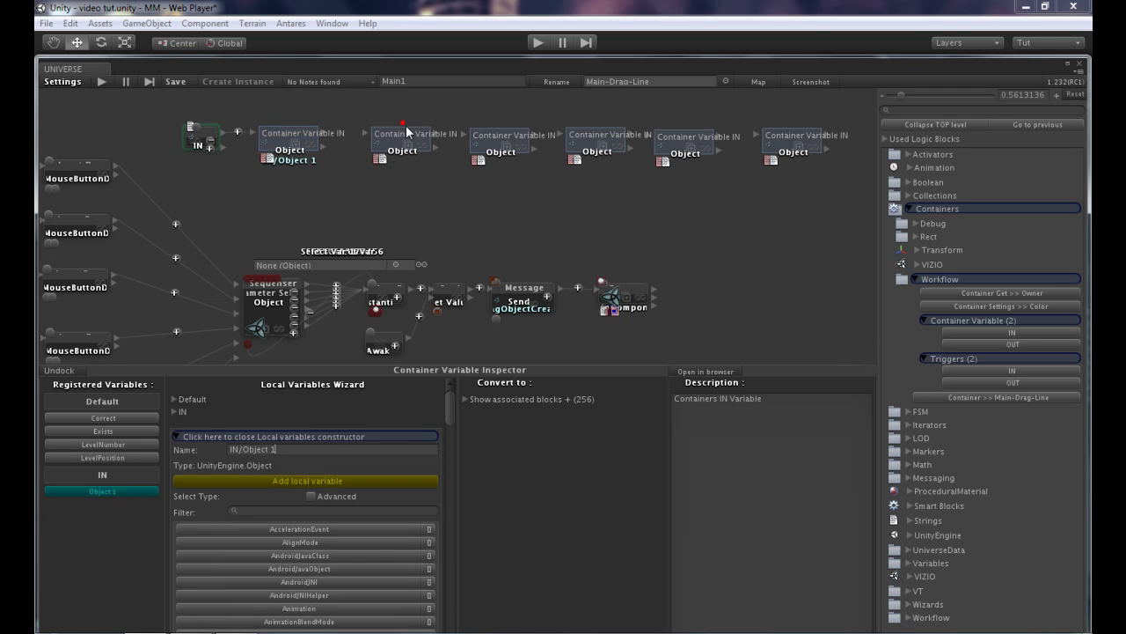
pyautogui.click(179, 437)
pyautogui.click(268, 450)
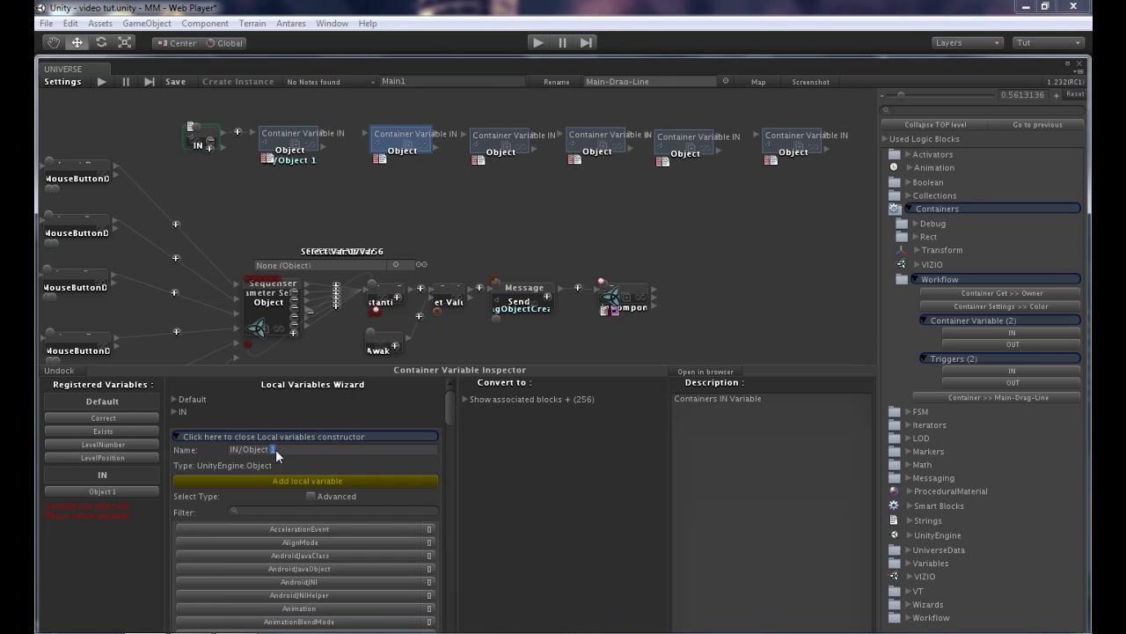
pyautogui.write('2')
pyautogui.click(271, 482)
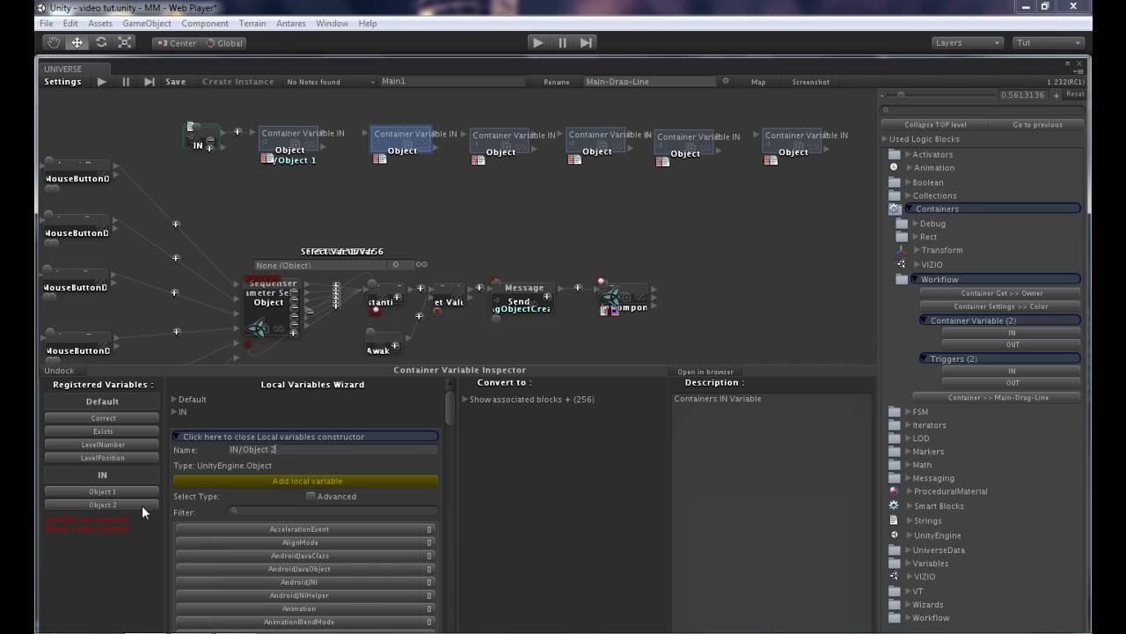
pyautogui.press('Return')
pyautogui.press('Return')
pyautogui.press('Return')
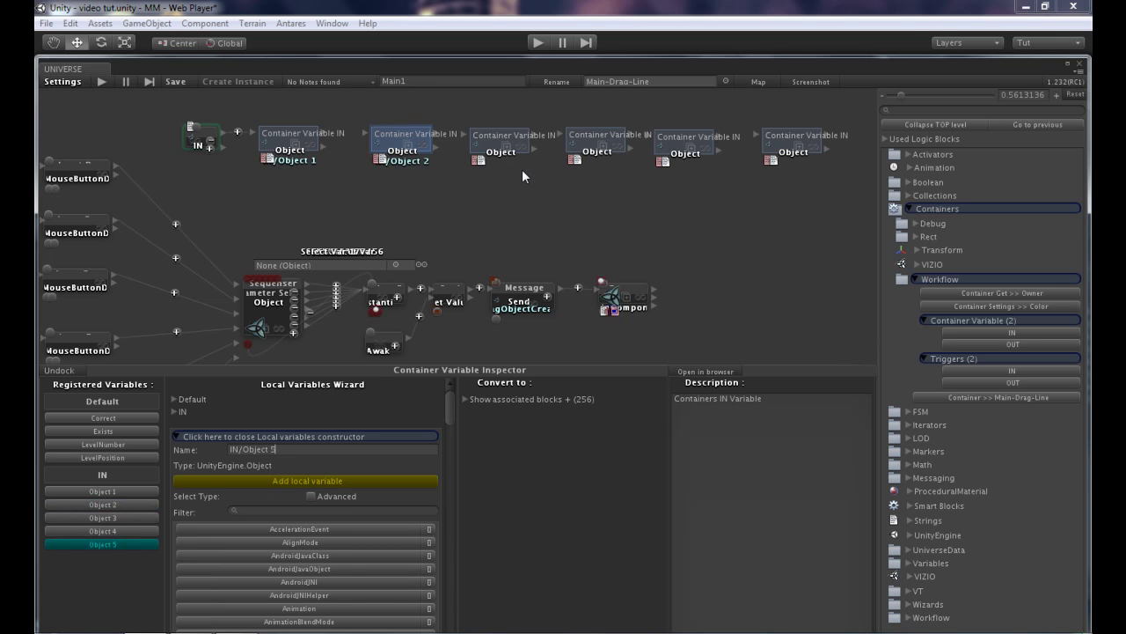
# Register IN/Object 6 as the sixth Container Variable IN block's local variable.
pyautogui.click(789, 168)
pyautogui.click(271, 438)
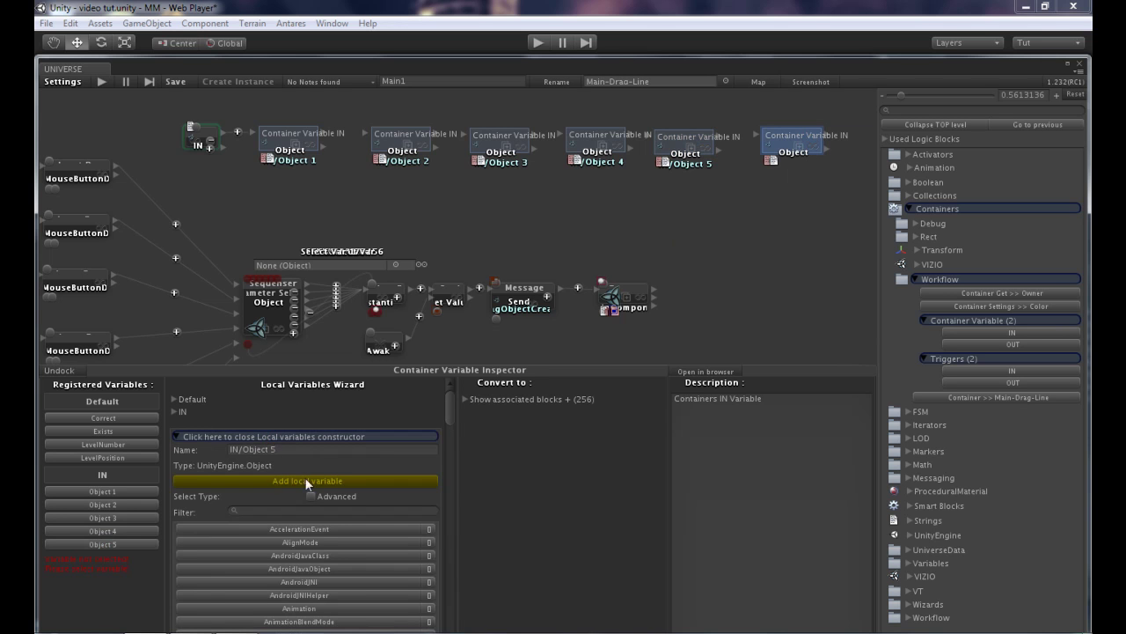
pyautogui.click(274, 449)
pyautogui.click(294, 480)
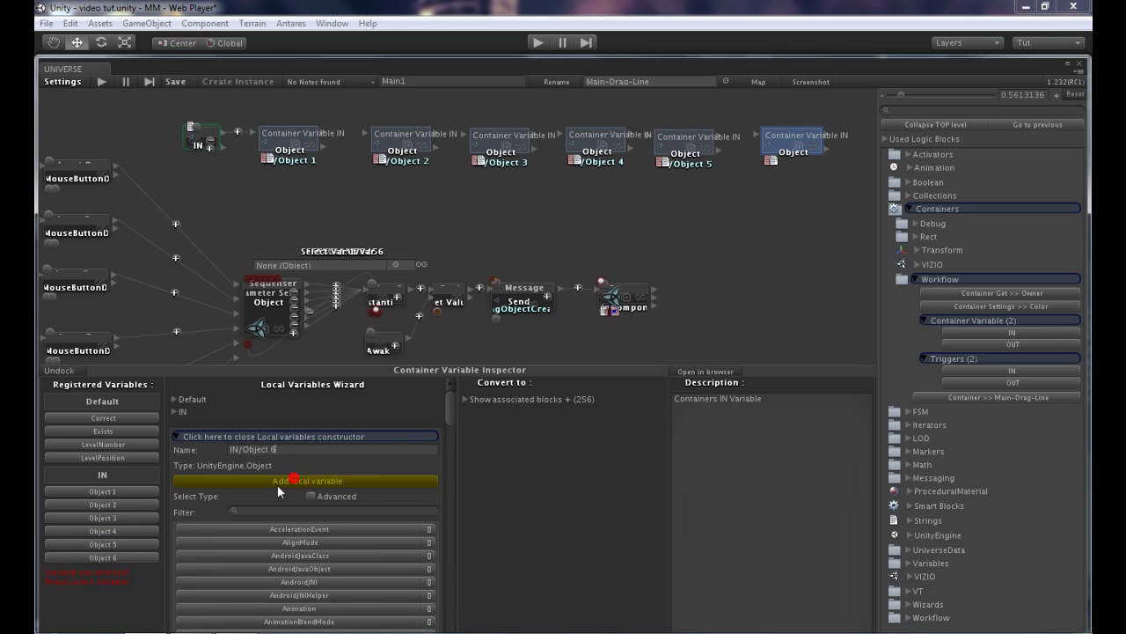
pyautogui.click(762, 223)
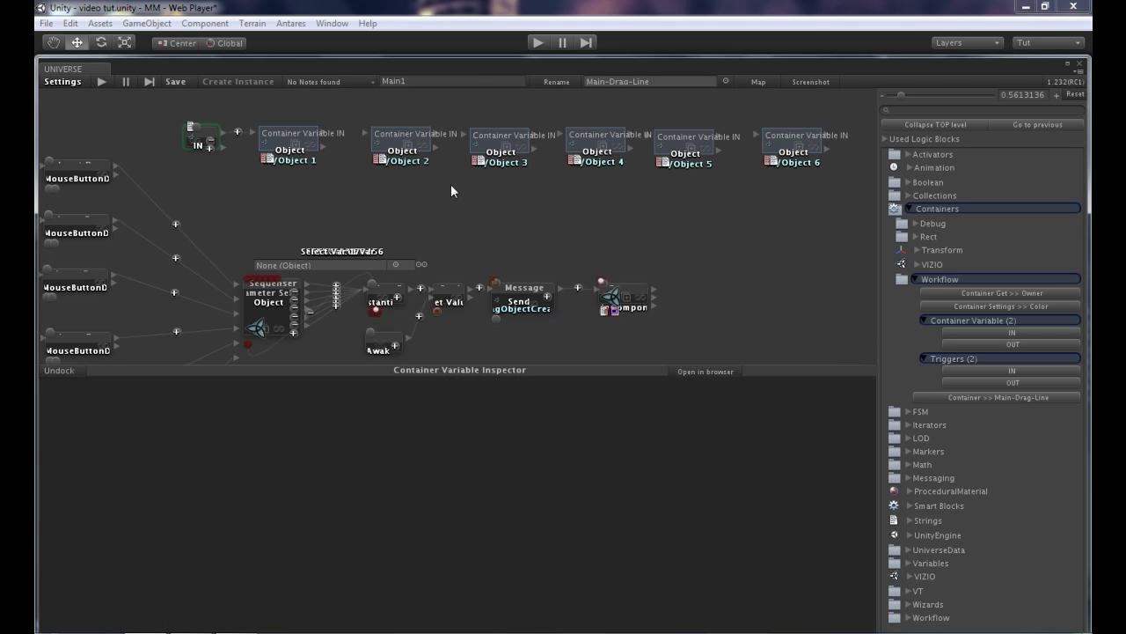
# Review the Object 1–4 container variables, then link Object 5's output into Object 6.
pyautogui.click(324, 133)
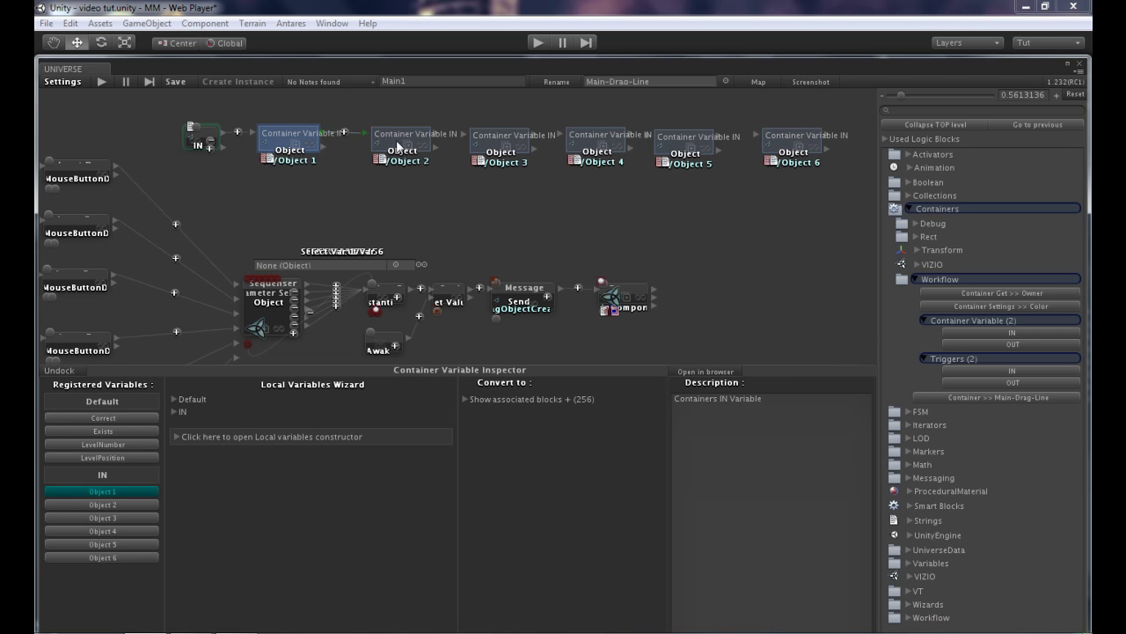
pyautogui.click(434, 134)
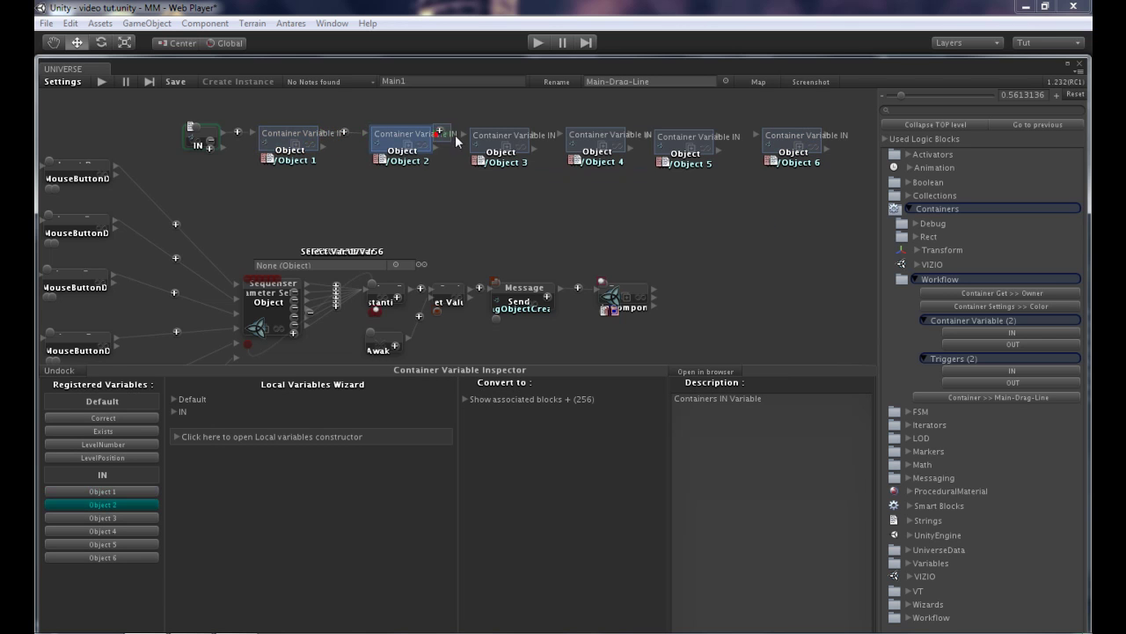
pyautogui.click(534, 138)
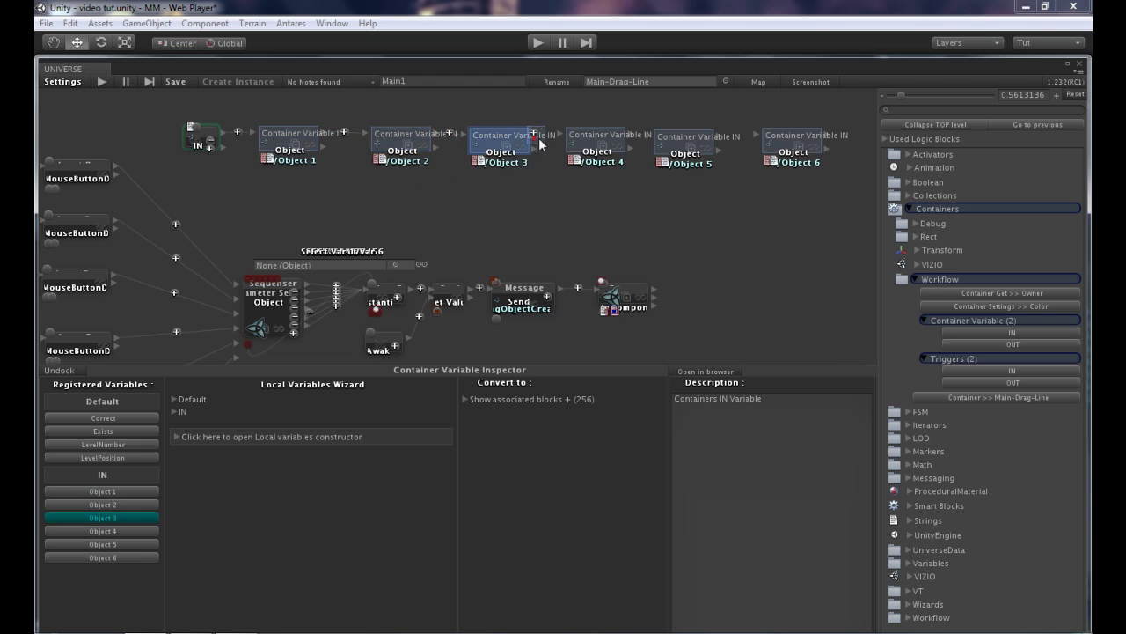
pyautogui.click(629, 139)
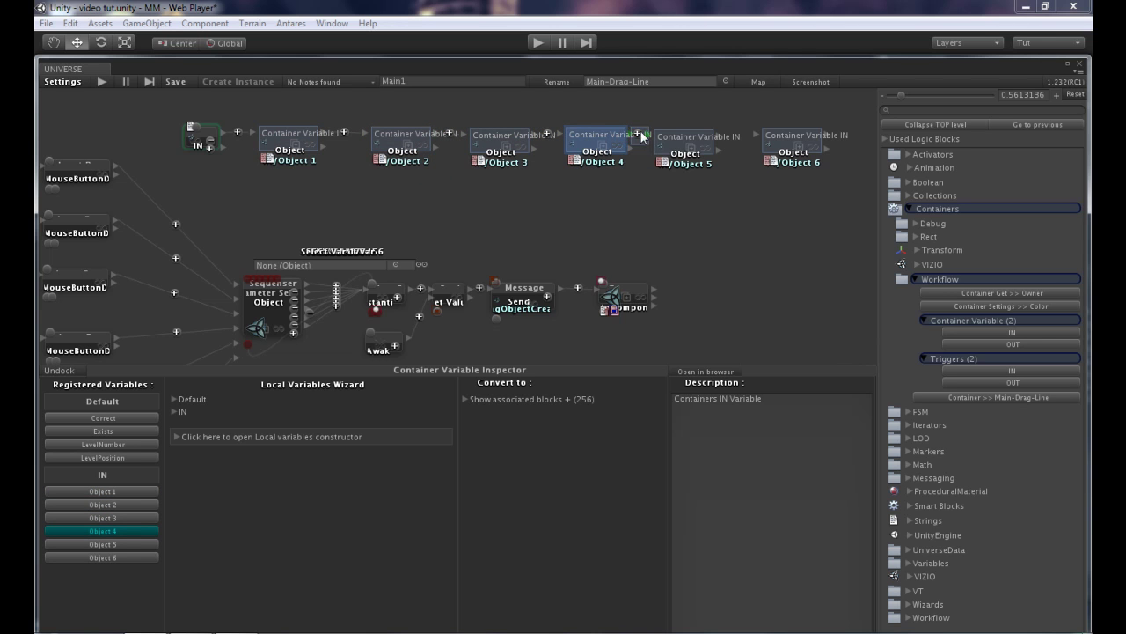
pyautogui.click(595, 237)
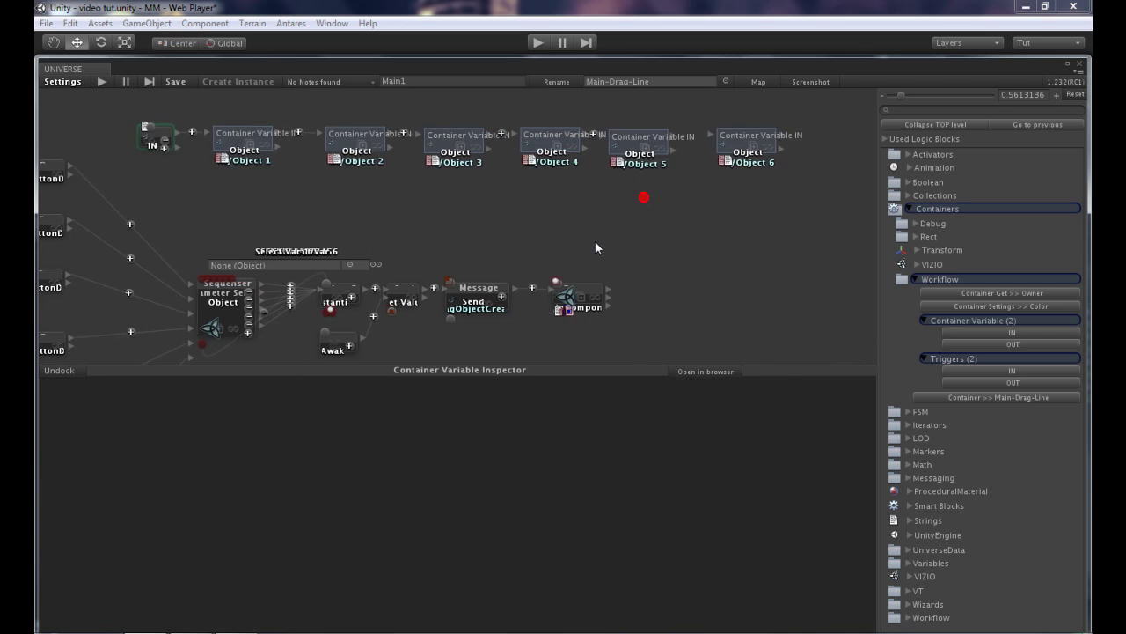
pyautogui.scroll(3, 595, 240)
pyautogui.click(596, 170)
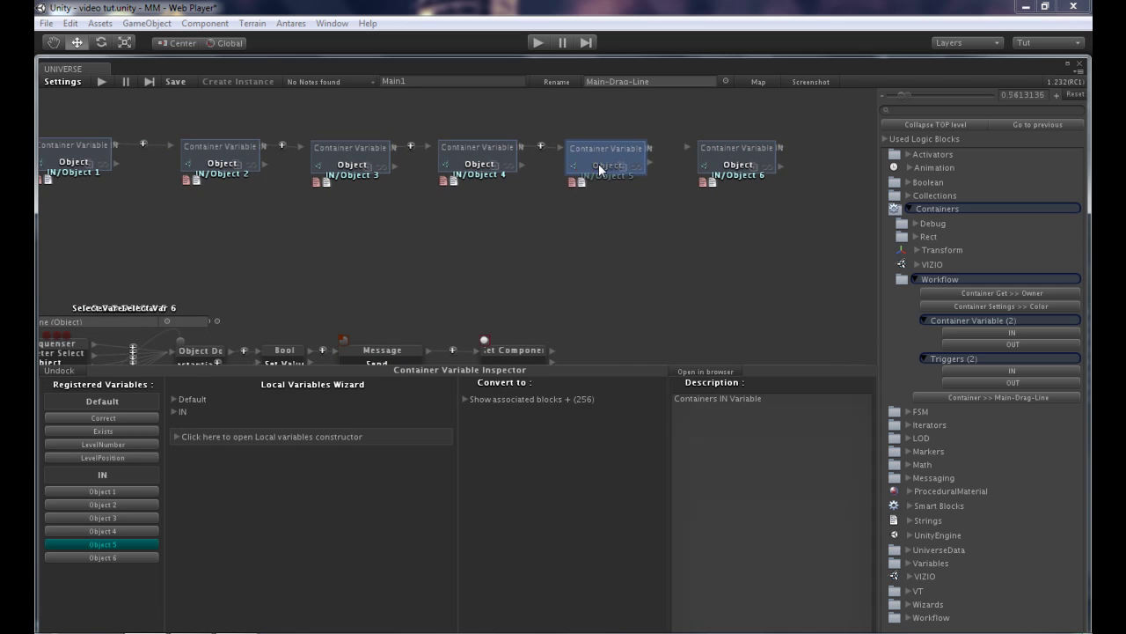
pyautogui.moveTo(666, 153); pyautogui.dragTo(687, 152)
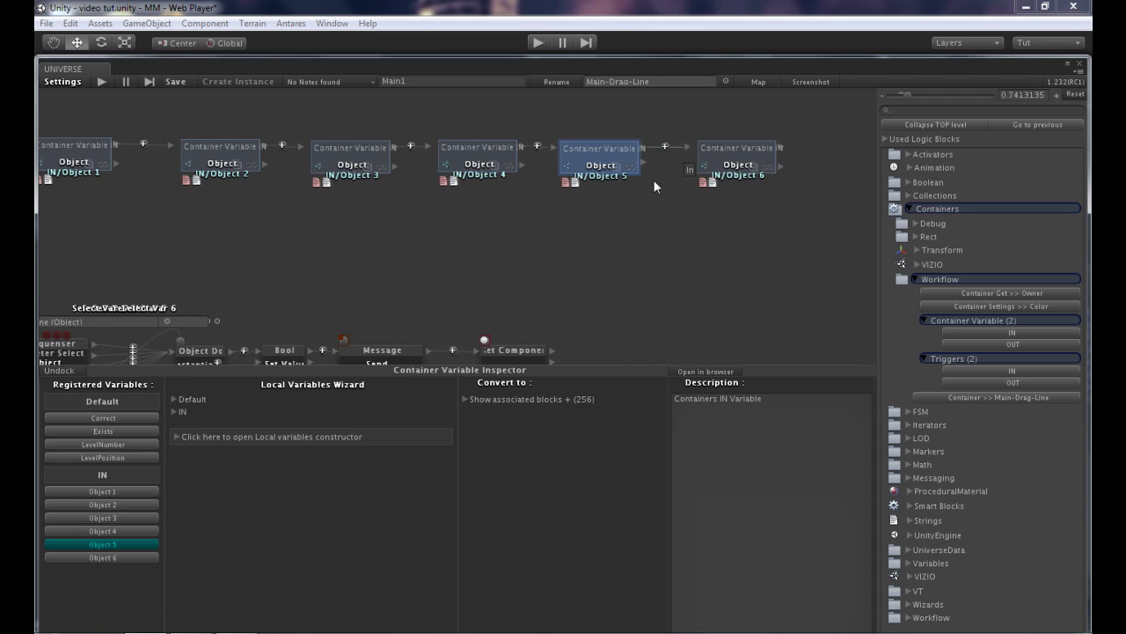
pyautogui.moveTo(654, 187); pyautogui.dragTo(702, 212)
pyautogui.scroll(-3, 687, 210)
# Link Sequenser Select Var 1–4 to the Object 1–4 container variables.
pyautogui.moveTo(510, 203); pyautogui.dragTo(585, 212)
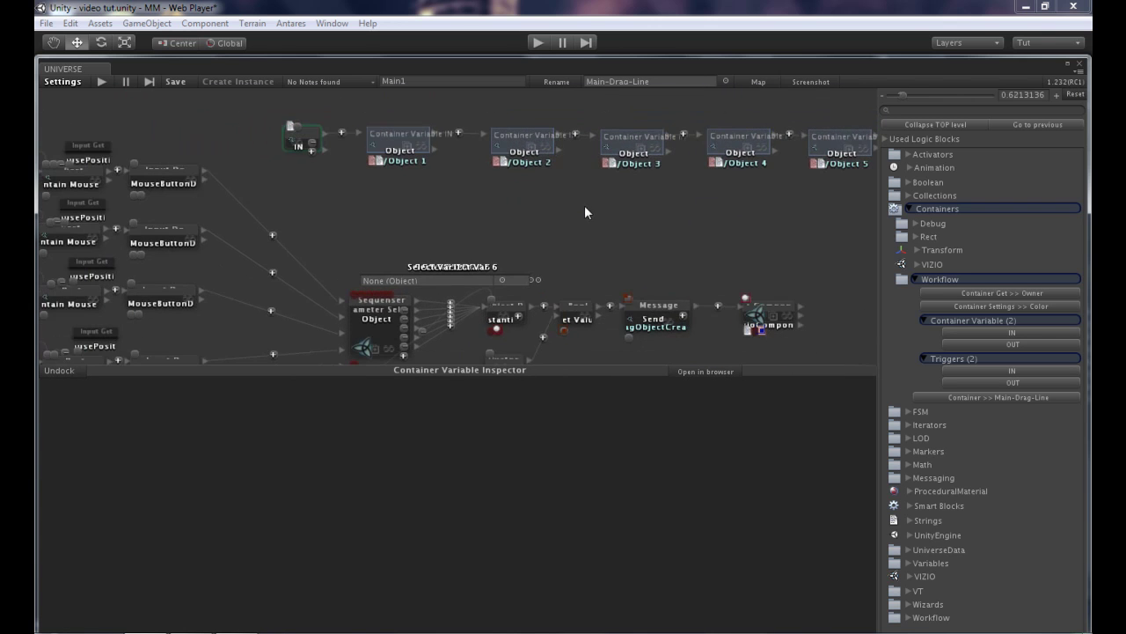
pyautogui.moveTo(352, 292); pyautogui.dragTo(369, 162)
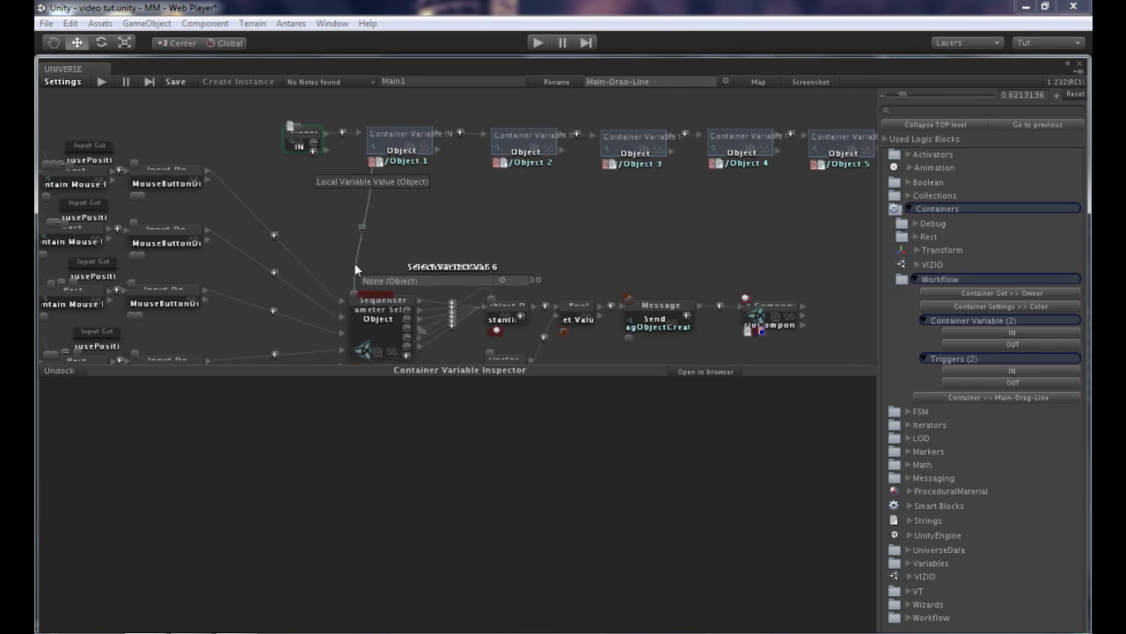
pyautogui.moveTo(359, 292); pyautogui.dragTo(454, 184)
pyautogui.moveTo(353, 284); pyautogui.dragTo(497, 175)
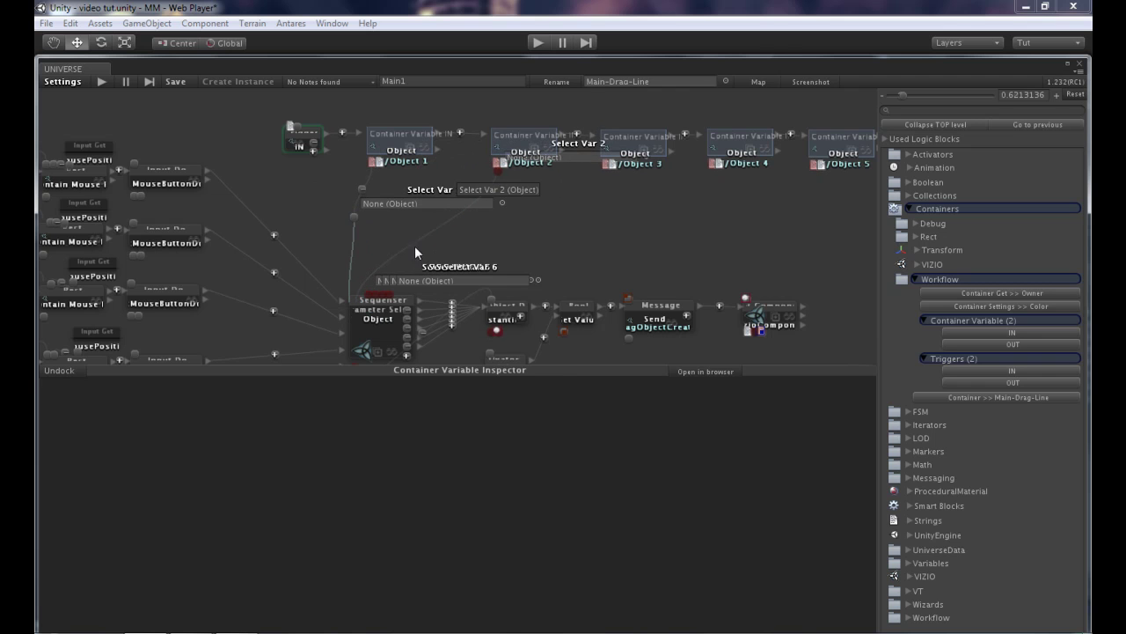
pyautogui.click(498, 170)
pyautogui.moveTo(498, 169); pyautogui.dragTo(370, 302)
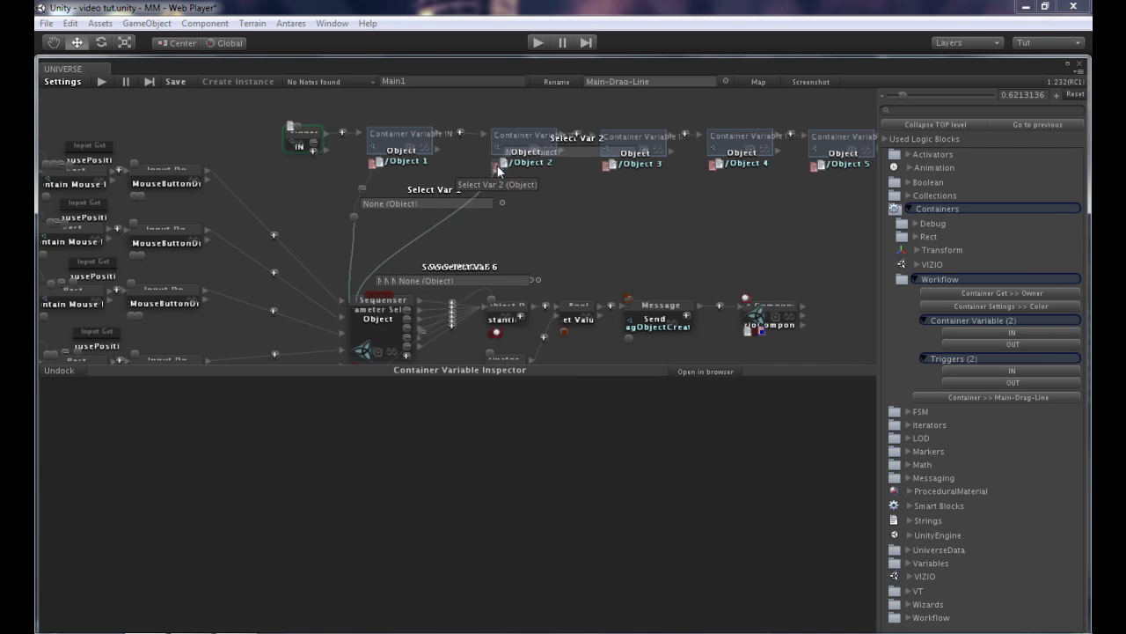
pyautogui.click(370, 302)
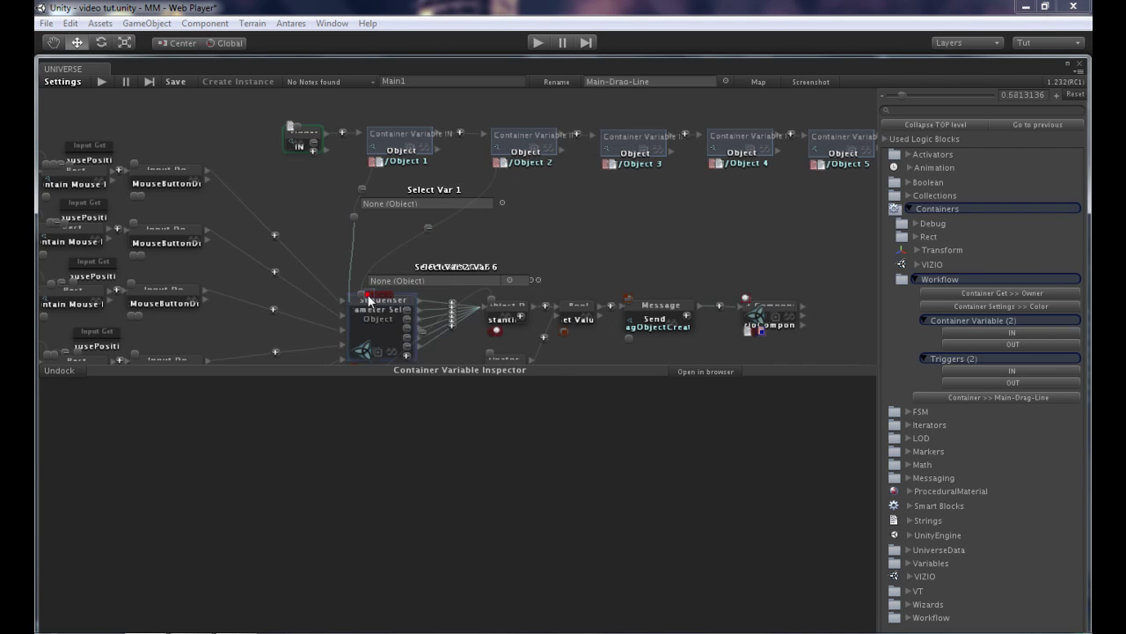
pyautogui.moveTo(371, 293); pyautogui.dragTo(605, 171)
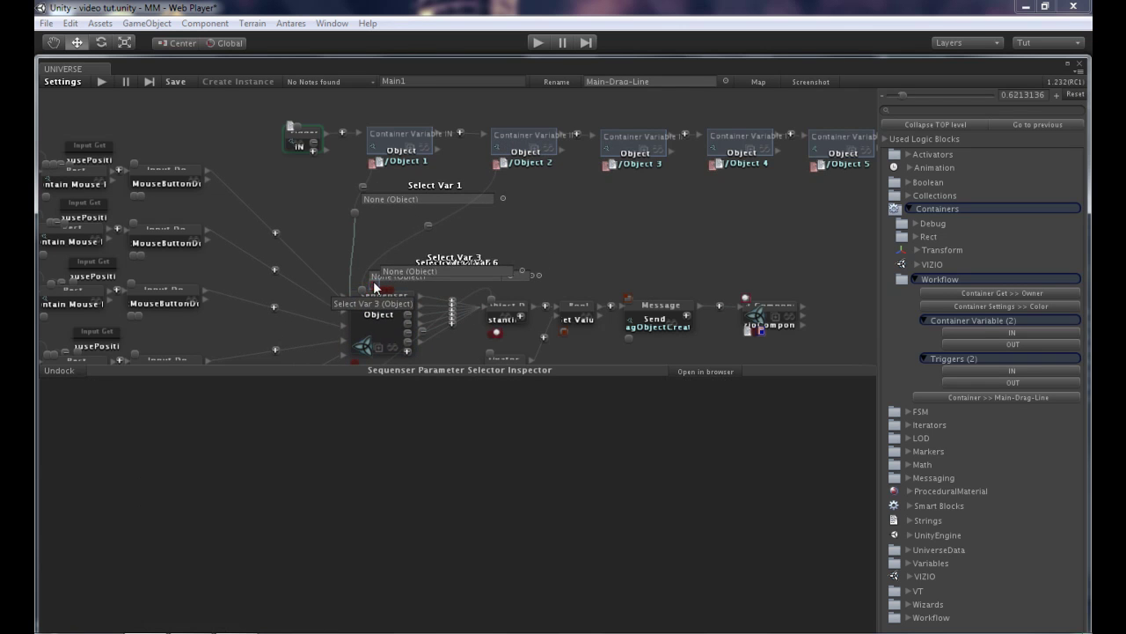
pyautogui.click(604, 169)
pyautogui.moveTo(378, 295); pyautogui.dragTo(706, 170)
pyautogui.click(711, 167)
# Link Select Var 5 and 6 to the Object 5 and Object 6 container variables.
pyautogui.hscroll(5, 671, 239)
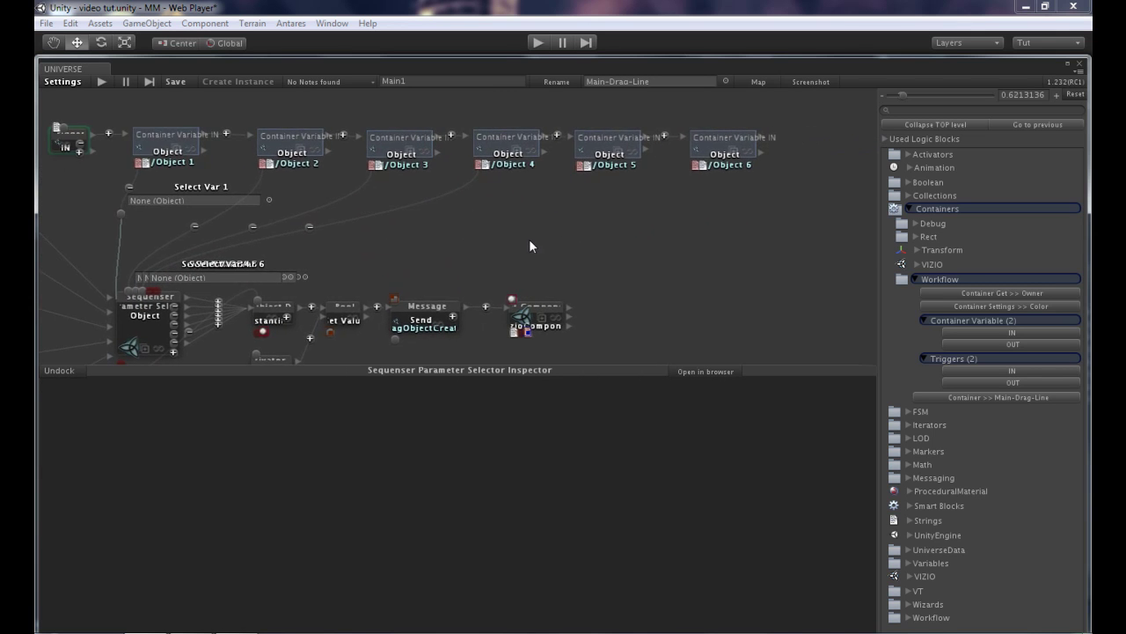
pyautogui.moveTo(148, 295); pyautogui.dragTo(569, 193)
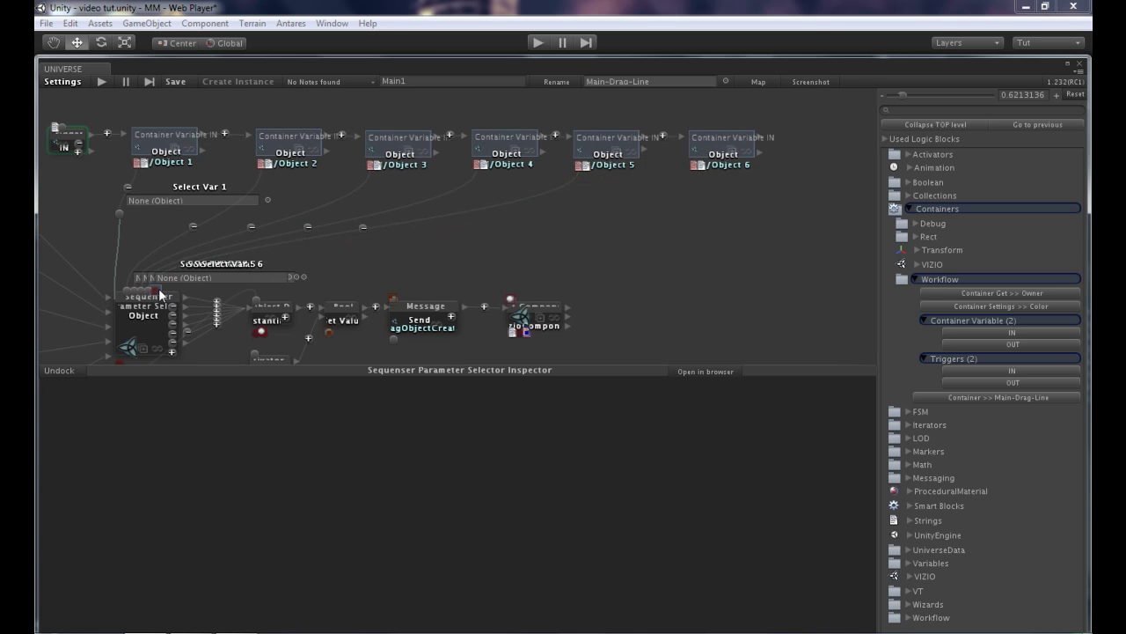
pyautogui.moveTo(165, 302); pyautogui.dragTo(697, 172)
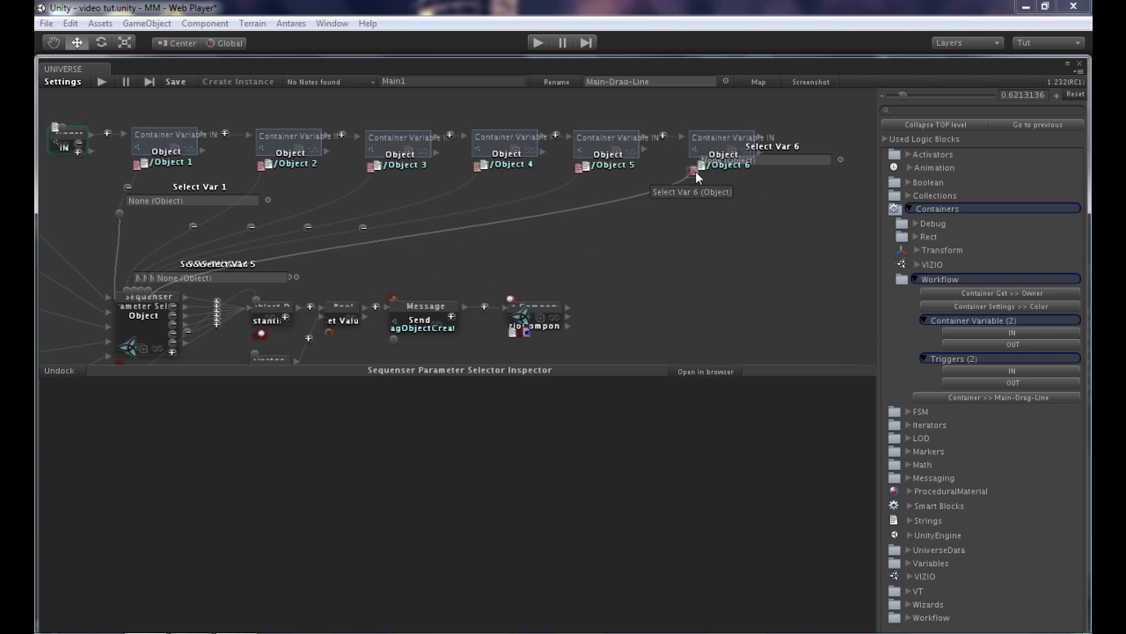
pyautogui.click(627, 270)
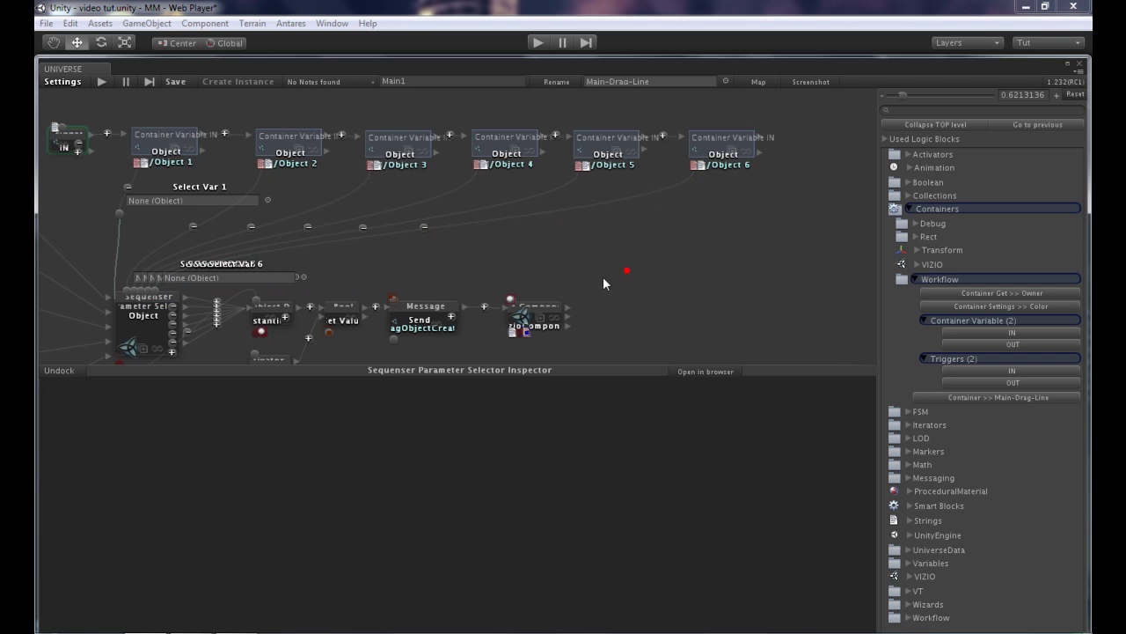
pyautogui.moveTo(502, 276)
pyautogui.mouseDown(button='middle')
pyautogui.moveTo(653, 197)
pyautogui.moveTo(611, 176)
pyautogui.mouseUp(button='middle')
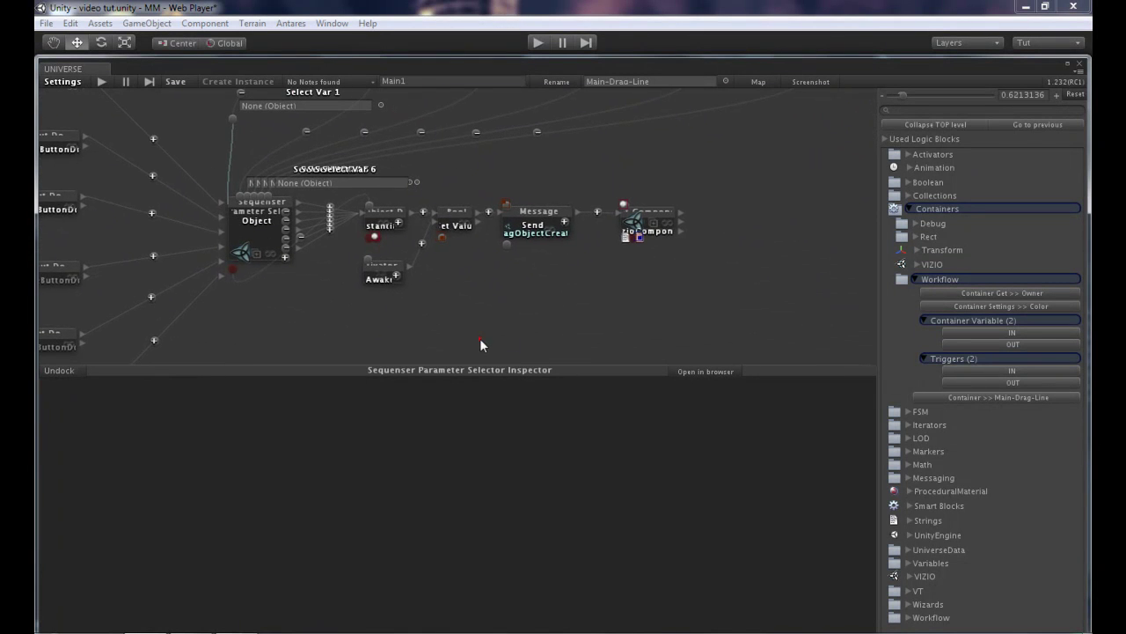
pyautogui.moveTo(481, 344); pyautogui.dragTo(714, 359, button='middle')
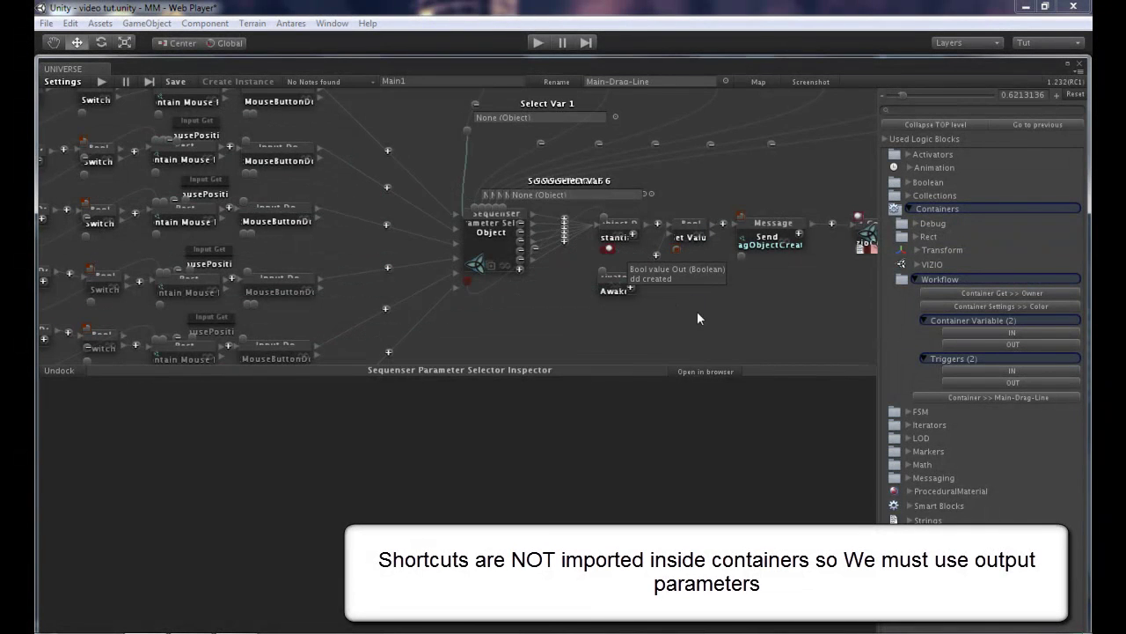
pyautogui.moveTo(753, 348); pyautogui.dragTo(522, 321, button='middle')
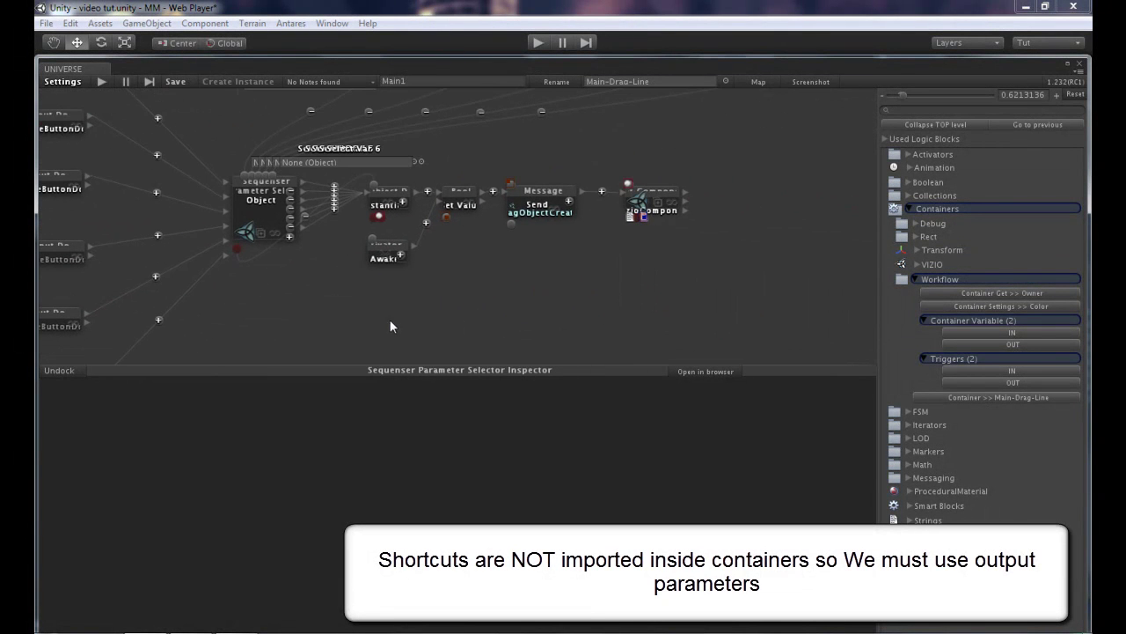
pyautogui.moveTo(608, 314); pyautogui.dragTo(523, 334, button='middle')
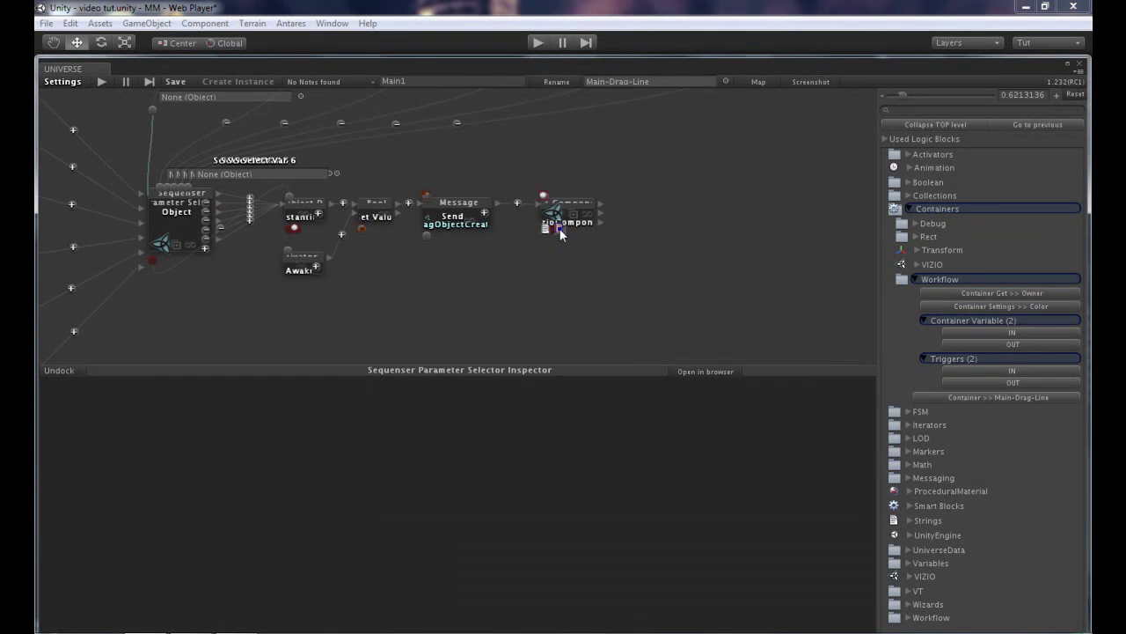
pyautogui.click(293, 229)
pyautogui.moveTo(1002, 344)
pyautogui.mouseDown()
pyautogui.moveTo(668, 225)
pyautogui.moveTo(799, 226)
pyautogui.mouseUp()
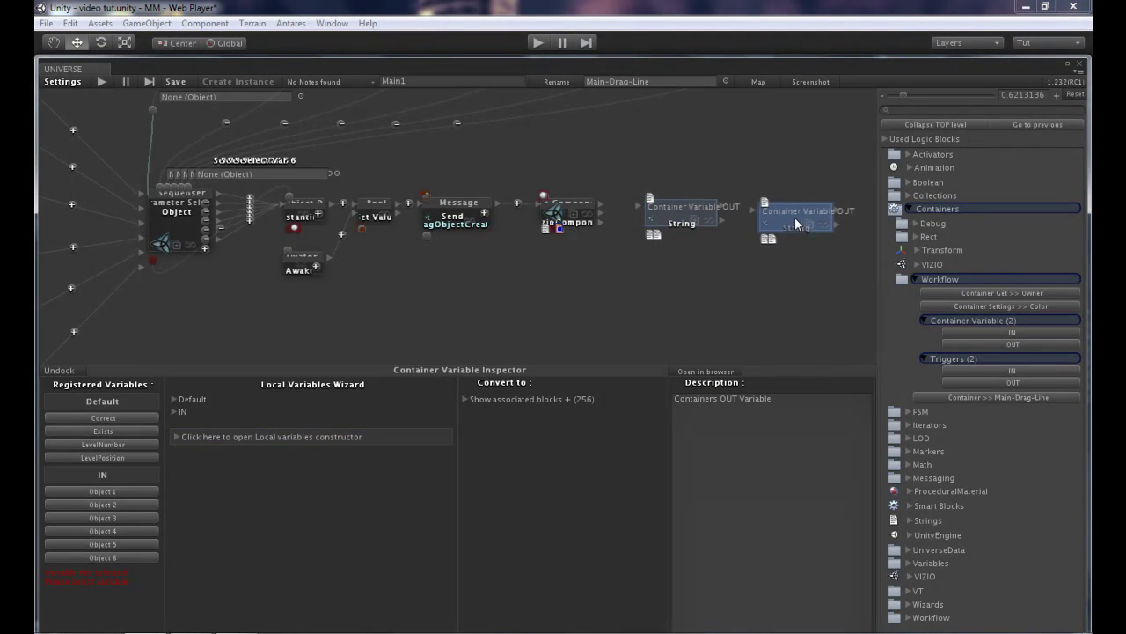
# Add a second and third Container Variable OUT block plus an OUT trigger to the canvas.
pyautogui.moveTo(786, 282); pyautogui.dragTo(624, 291, button='middle')
pyautogui.moveTo(627, 244)
pyautogui.keyDown('ctrl'); pyautogui.mouseDown()
pyautogui.moveTo(633, 258)
pyautogui.moveTo(731, 233)
pyautogui.mouseUp(); pyautogui.keyUp('ctrl')
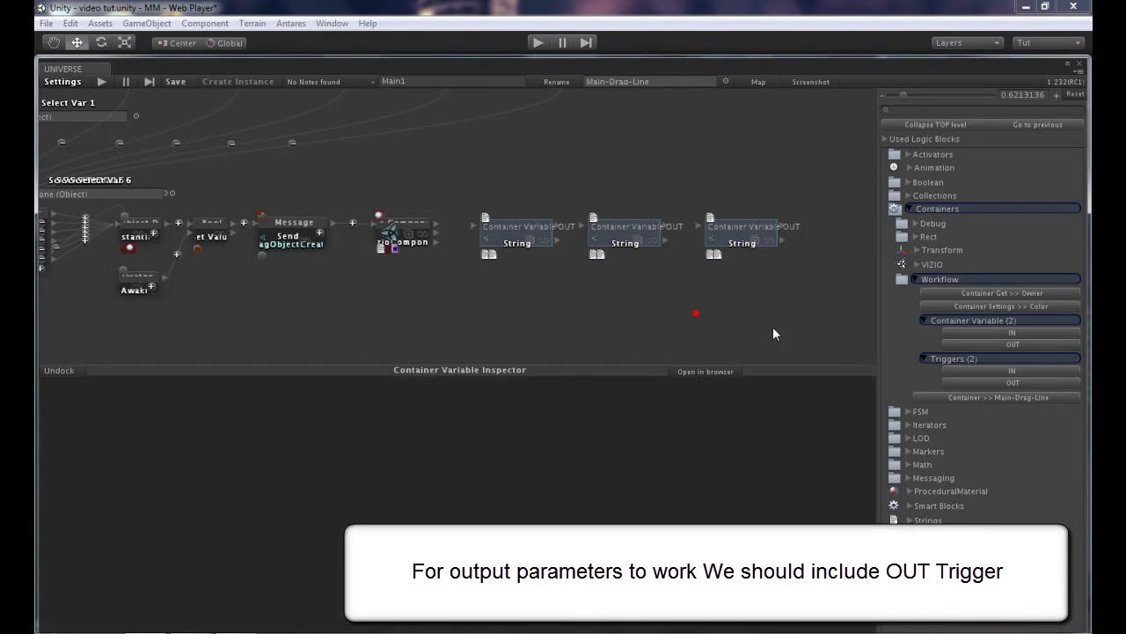
pyautogui.moveTo(990, 380); pyautogui.dragTo(835, 234)
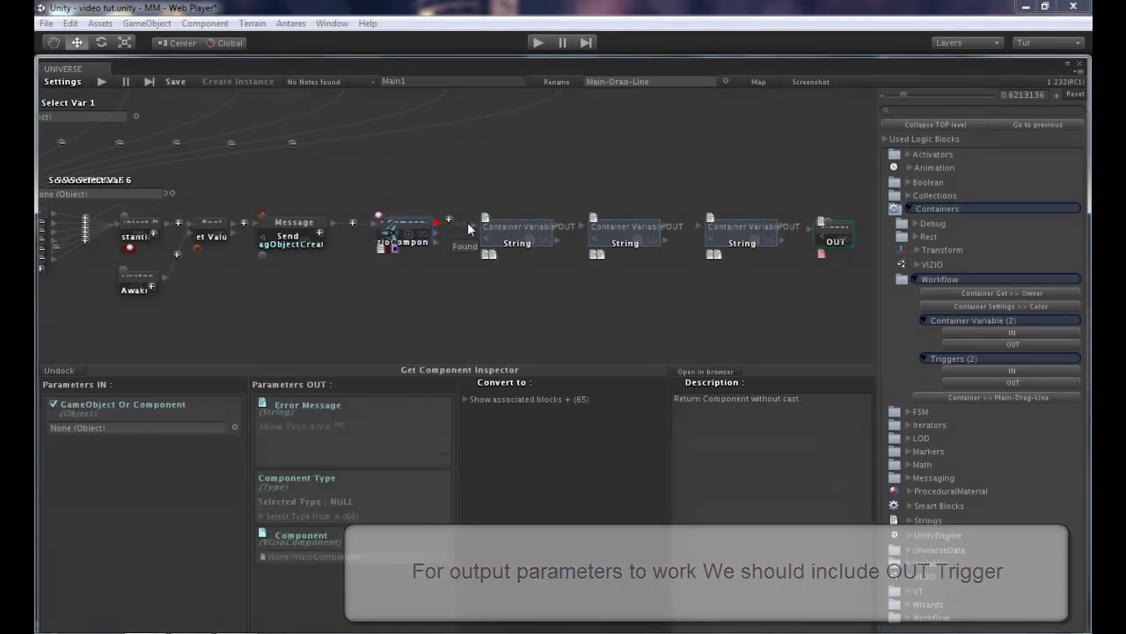
# Feed Get Component's result into the first OUT variable and chain the OUT variables to the OUT trigger.
pyautogui.moveTo(435, 227); pyautogui.dragTo(565, 231)
pyautogui.click(563, 226)
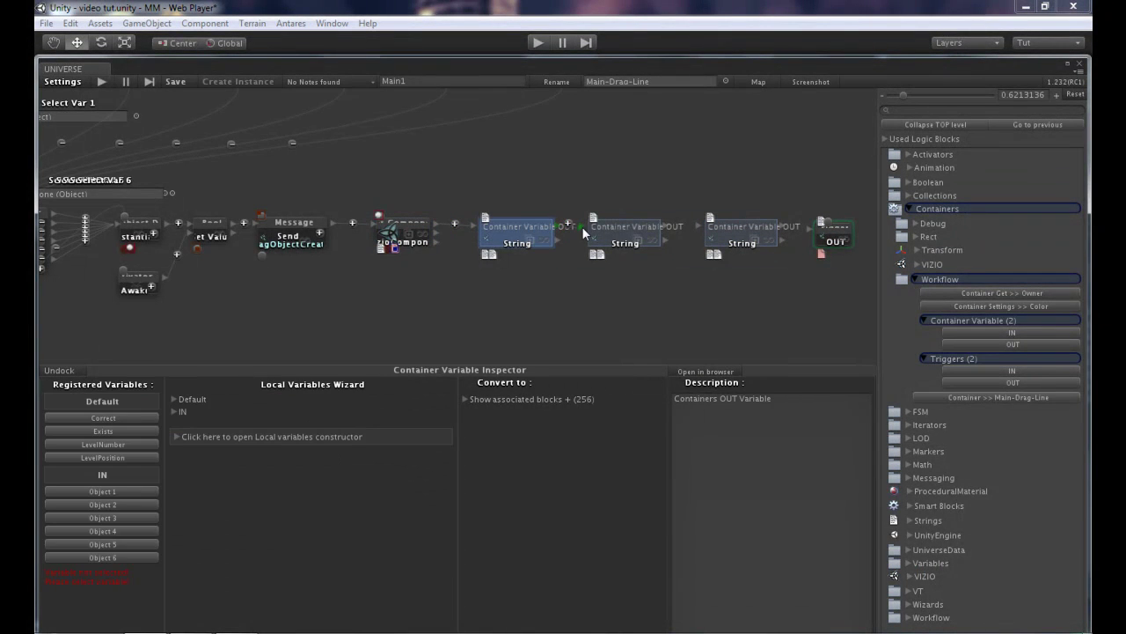
pyautogui.moveTo(665, 224)
pyautogui.mouseDown()
pyautogui.moveTo(787, 225)
pyautogui.moveTo(813, 239)
pyautogui.mouseUp()
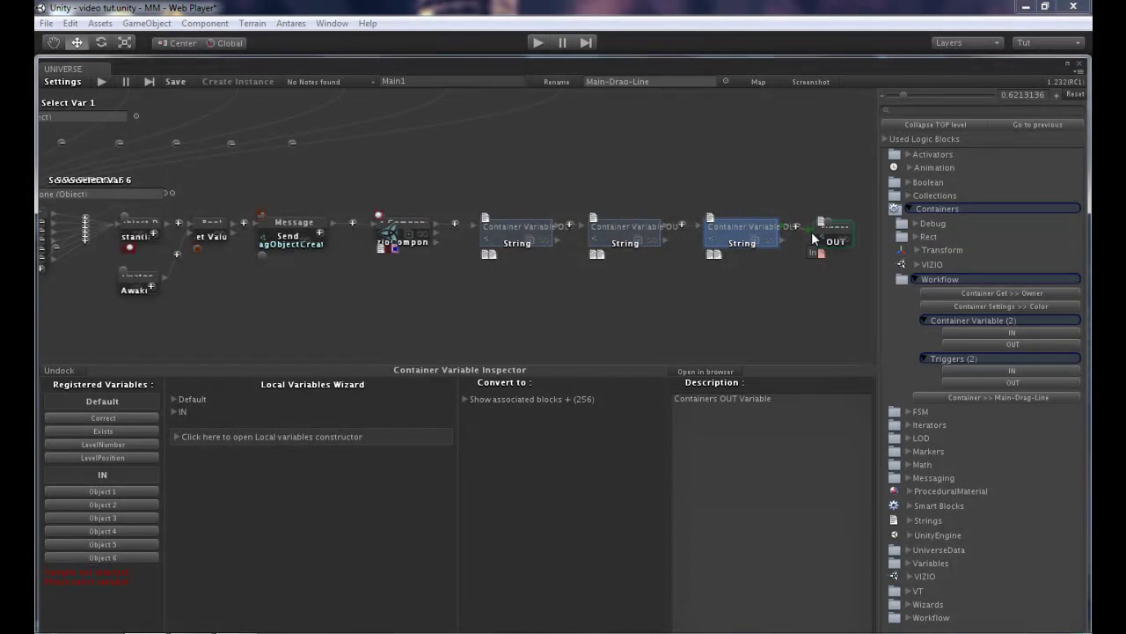
pyautogui.click(539, 325)
pyautogui.moveTo(511, 319); pyautogui.dragTo(537, 307)
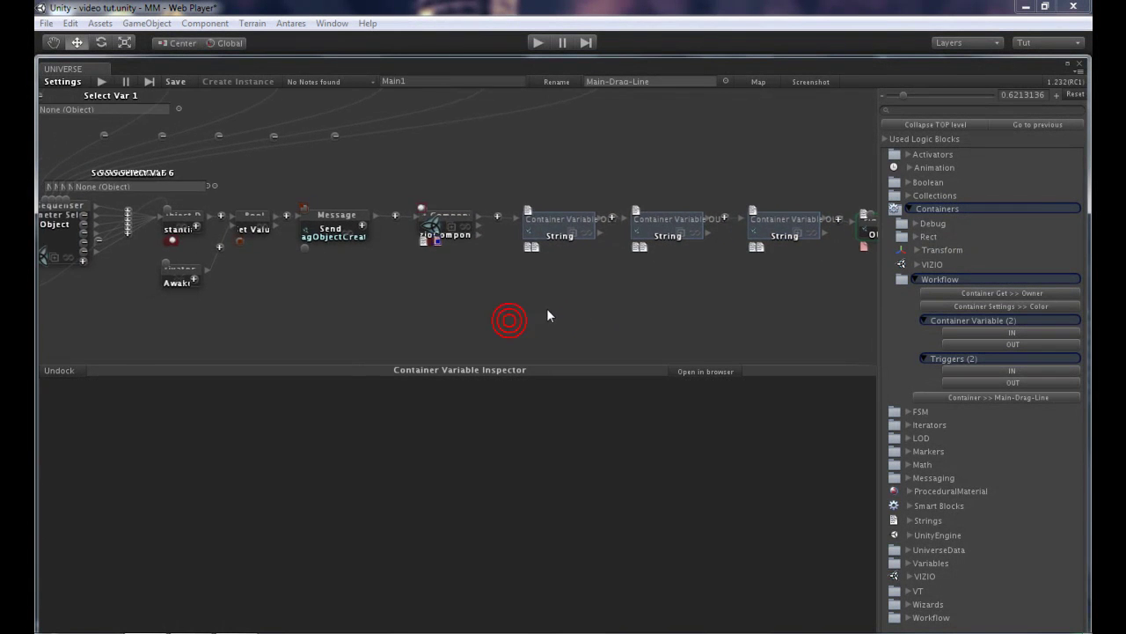
pyautogui.moveTo(404, 201)
pyautogui.mouseDown()
pyautogui.moveTo(181, 255)
pyautogui.moveTo(543, 211)
pyautogui.mouseUp()
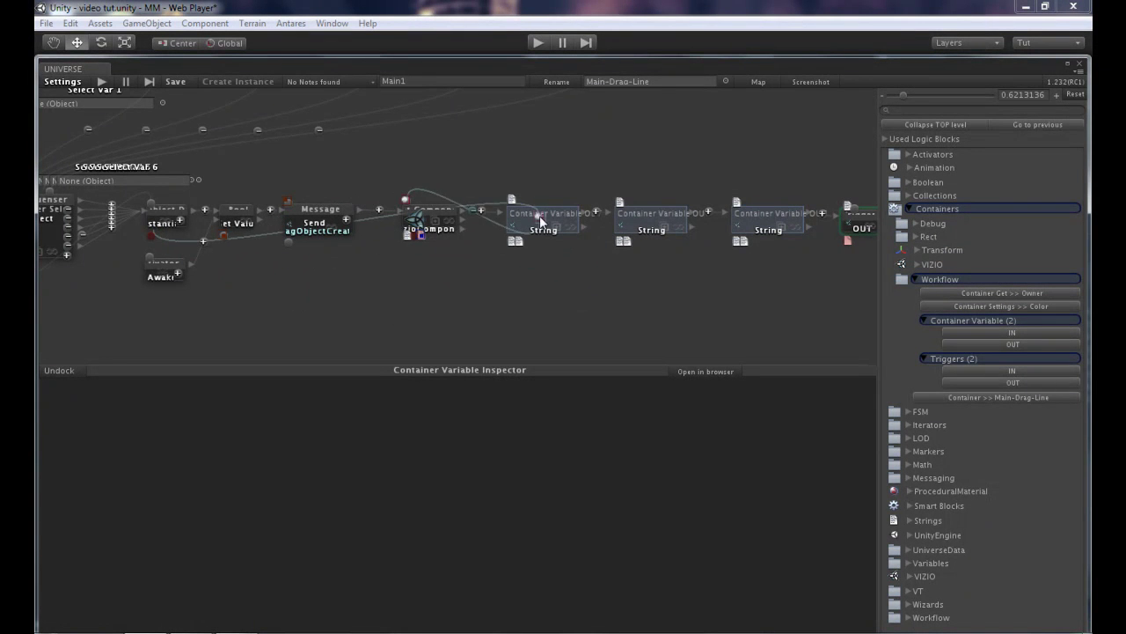
pyautogui.moveTo(405, 201); pyautogui.dragTo(512, 202)
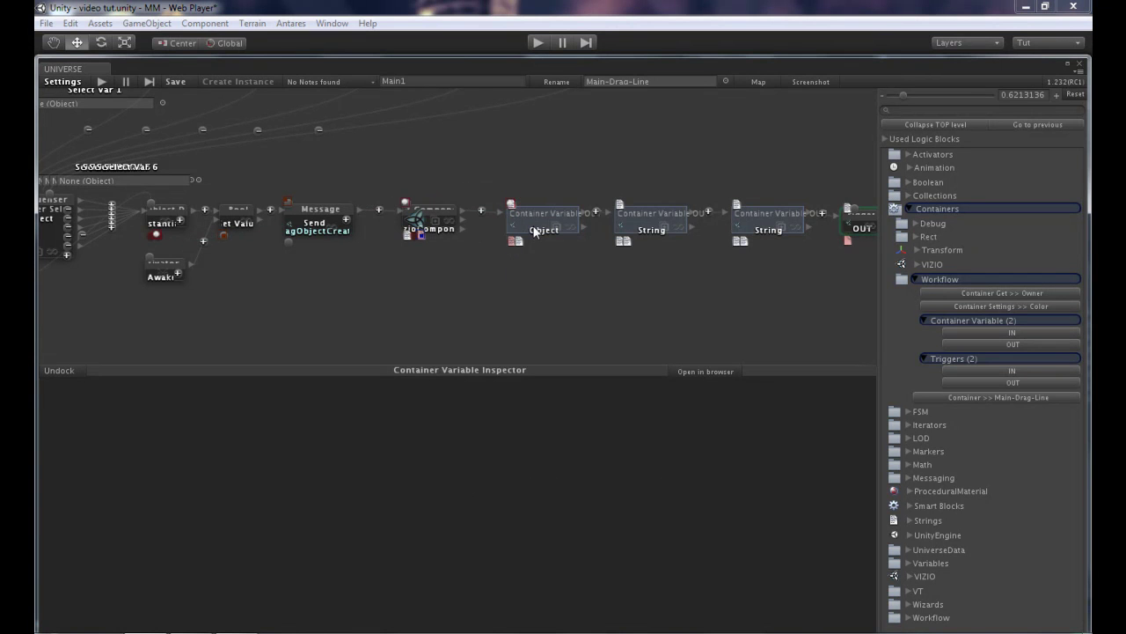
pyautogui.click(531, 231)
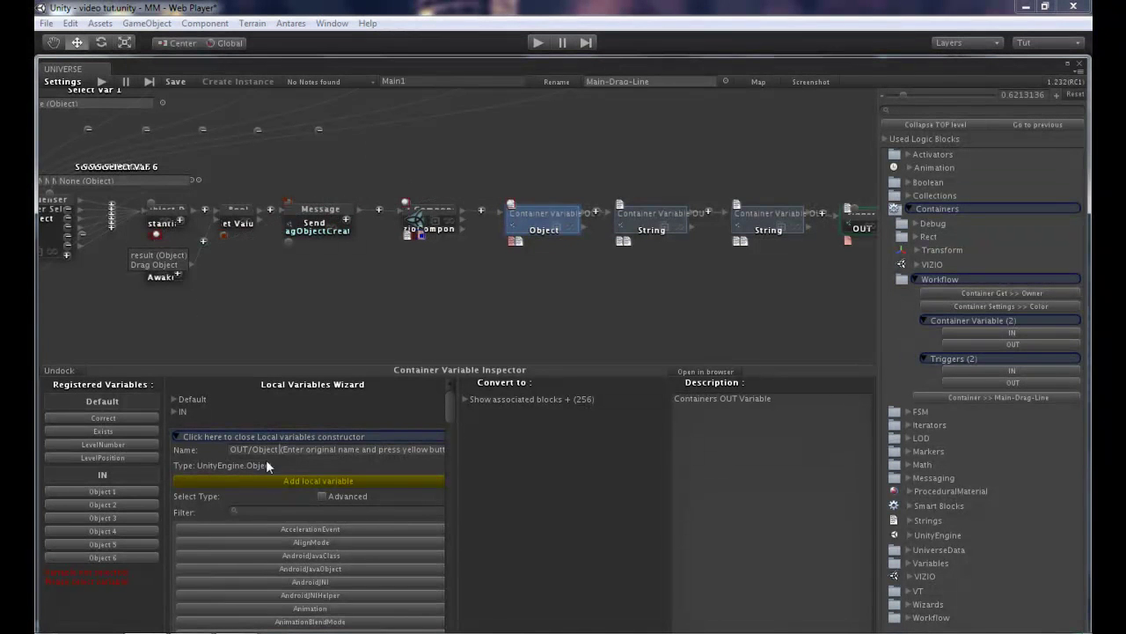
# Register OUT/Drag Object as a local variable and assign it to the Object container variable.
pyautogui.moveTo(251, 449); pyautogui.dragTo(512, 452)
pyautogui.write('D')
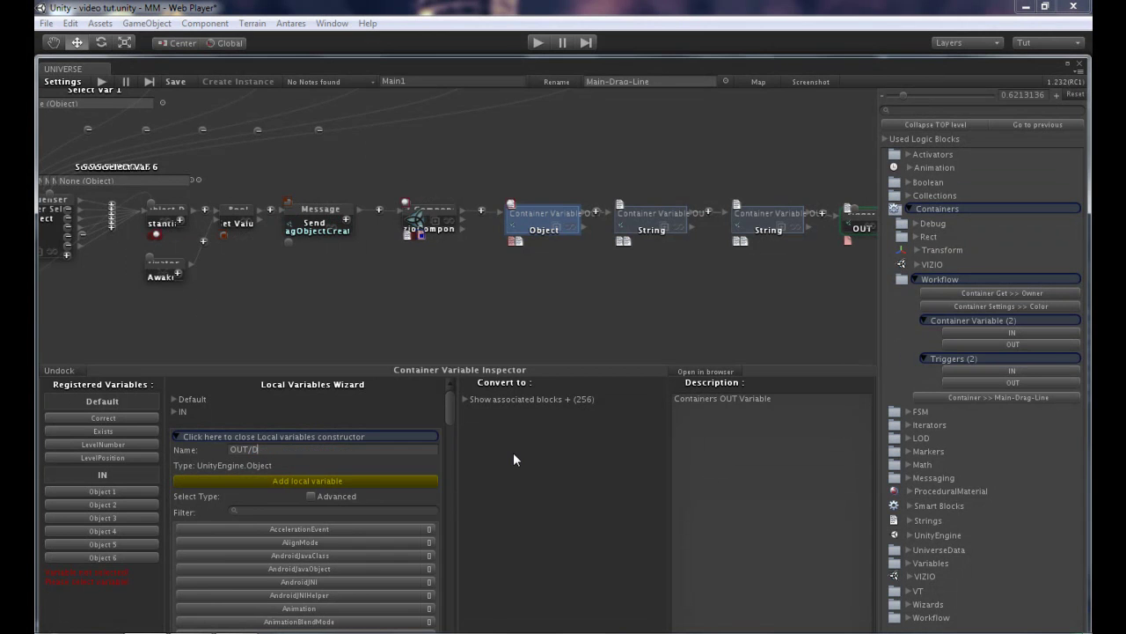
pyautogui.write('rag Object')
pyautogui.click(373, 483)
pyautogui.click(127, 591)
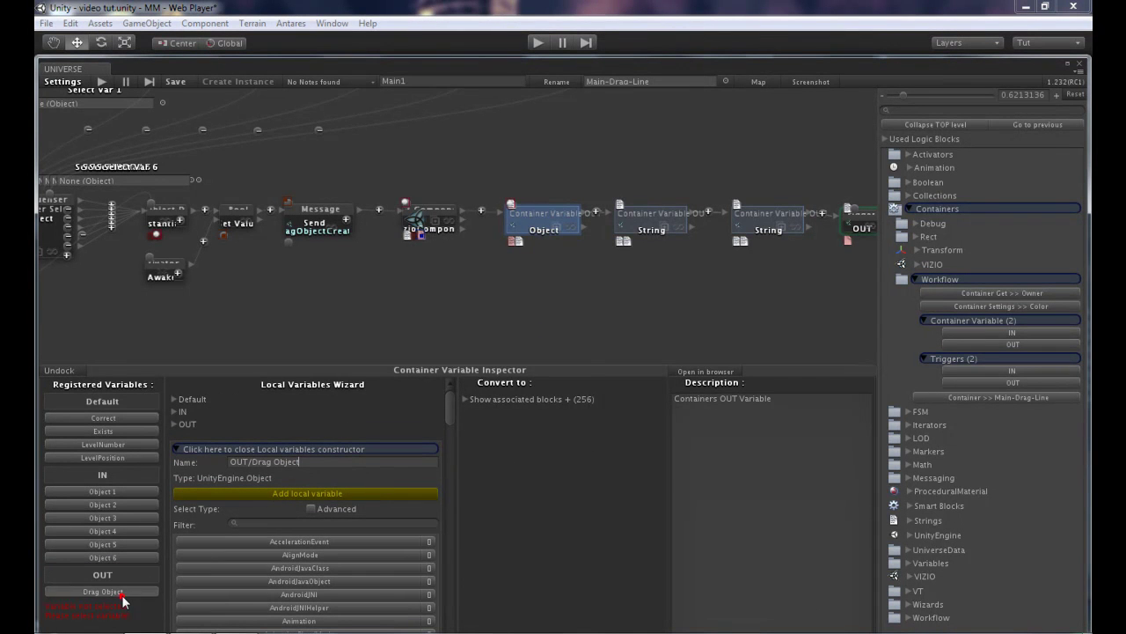
# Link the Bool value output to make the second container a Boolean, registered as OUT/Boolean.
pyautogui.click(649, 231)
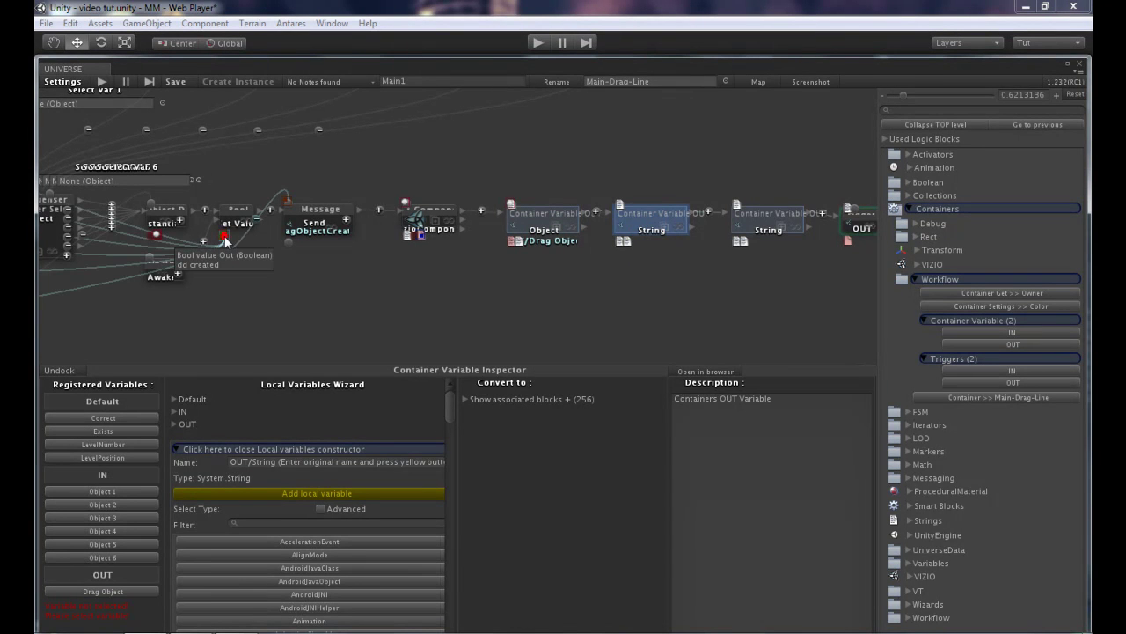
pyautogui.click(615, 276)
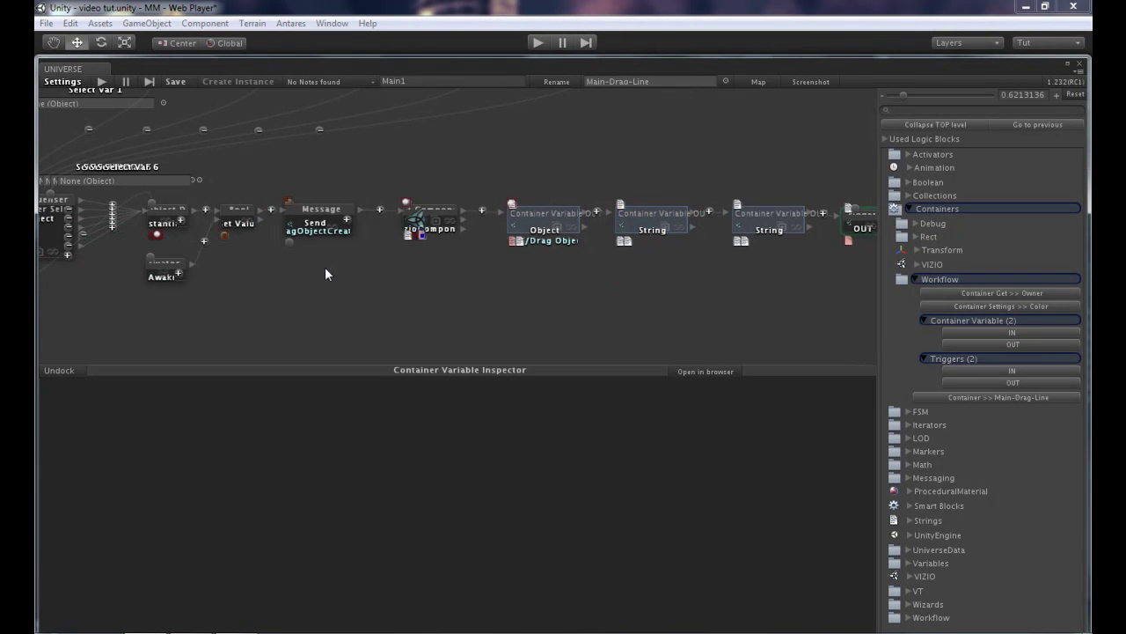
pyautogui.moveTo(571, 289)
pyautogui.mouseDown()
pyautogui.moveTo(662, 224)
pyautogui.moveTo(645, 221)
pyautogui.mouseUp()
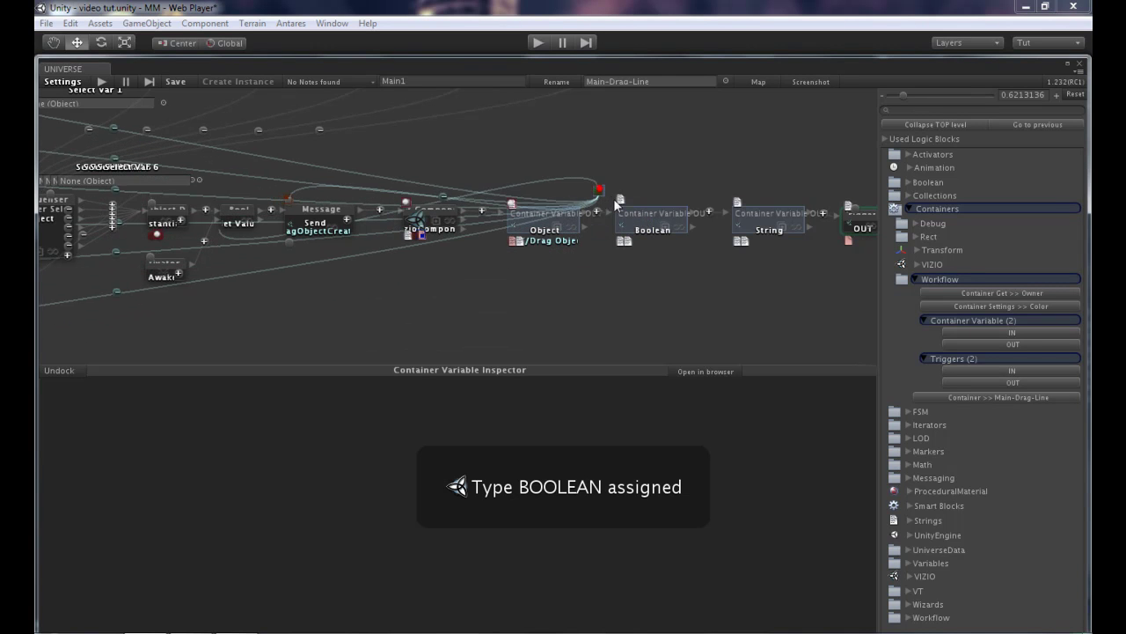
pyautogui.click(615, 199)
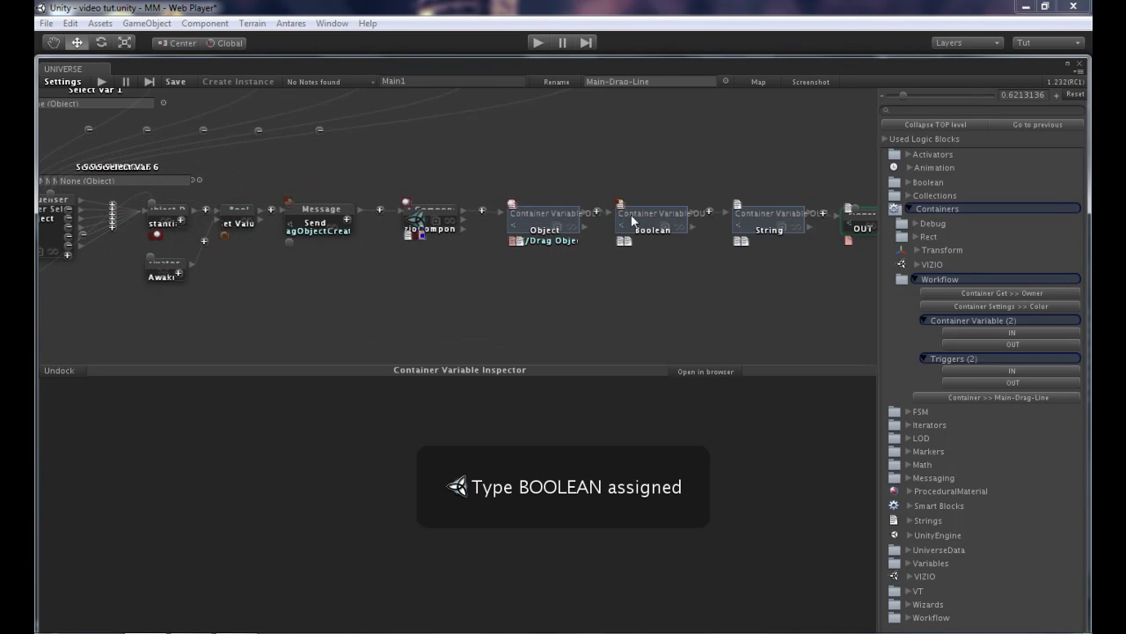
pyautogui.click(652, 222)
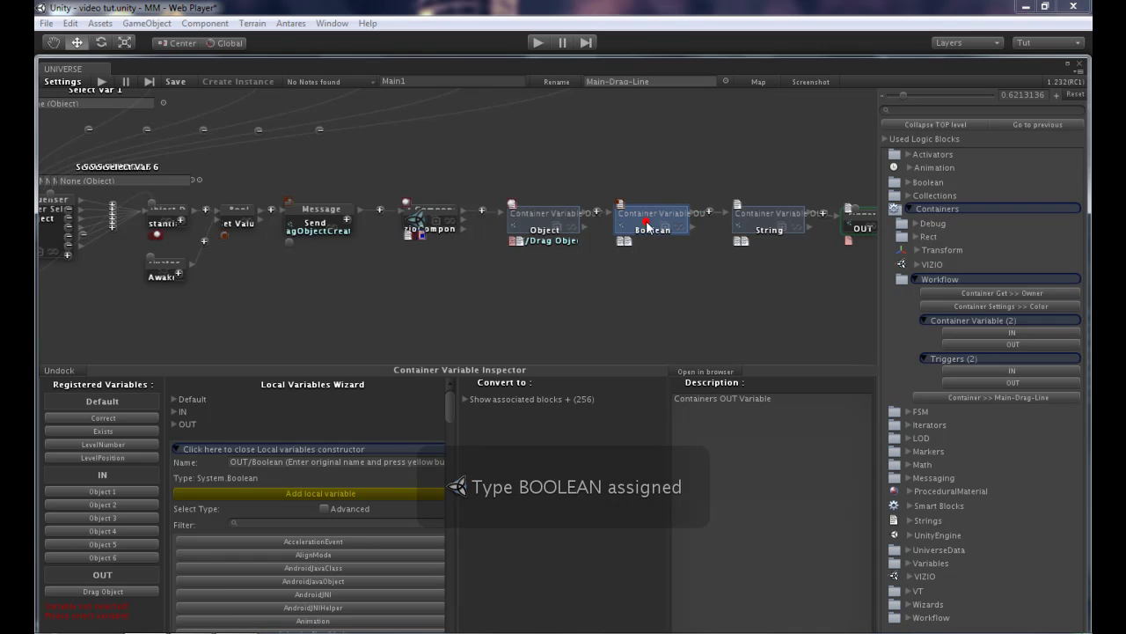
pyautogui.click(287, 461)
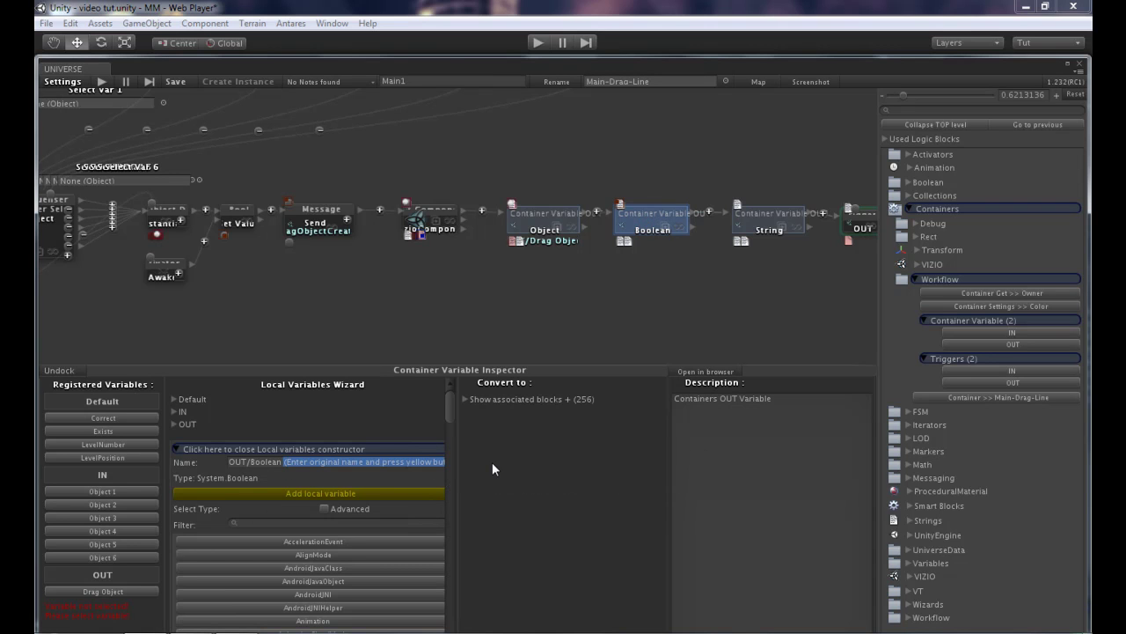
pyautogui.press('BackSpace')
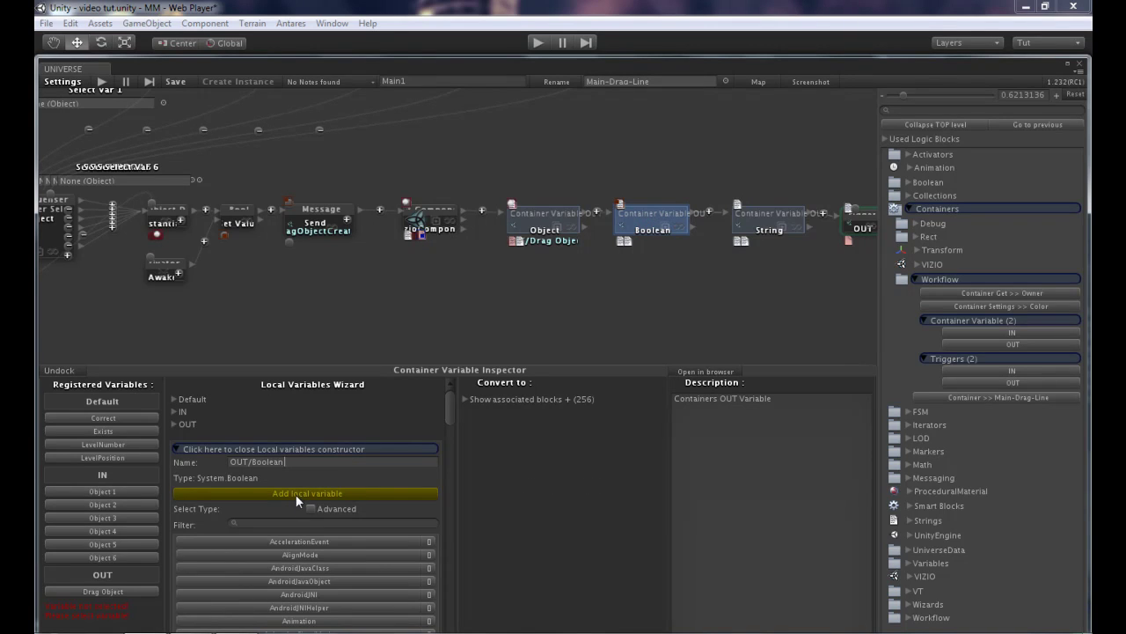
pyautogui.click(296, 493)
pyautogui.click(99, 592)
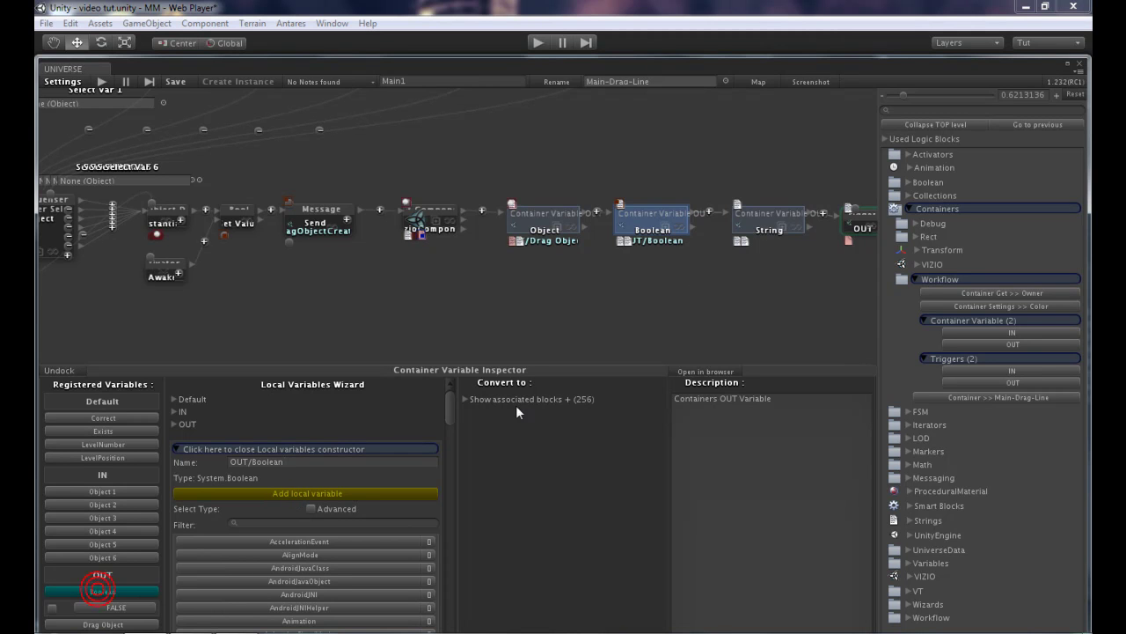
pyautogui.click(756, 223)
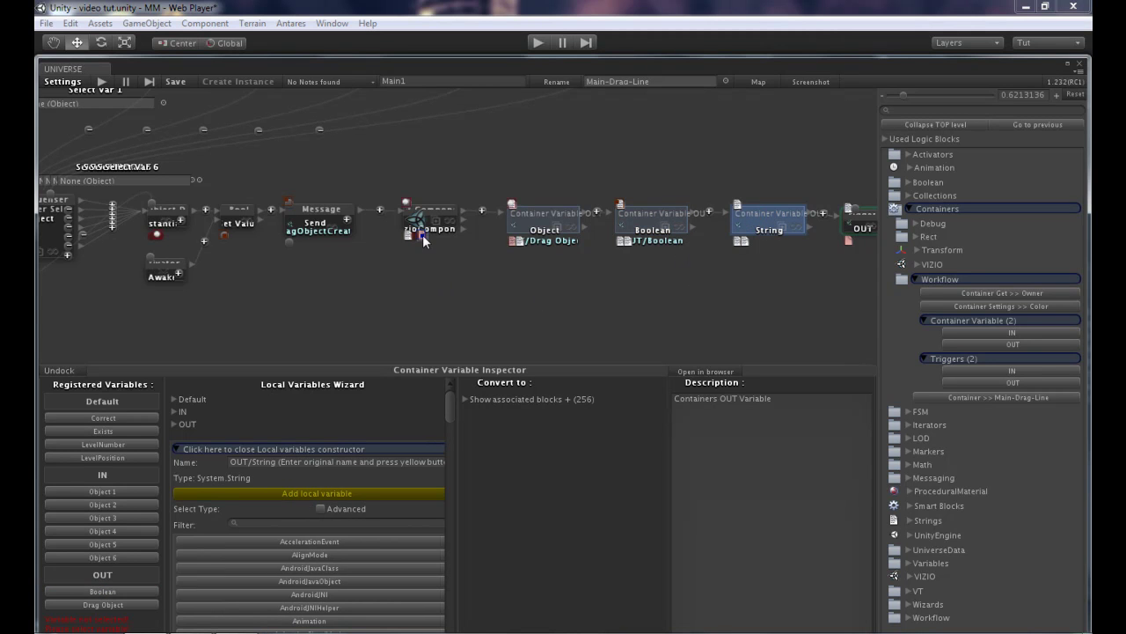
# Make the third container variable a VizioComponent and register it as OUT/VizioComponent.
pyautogui.moveTo(425, 240); pyautogui.dragTo(749, 227)
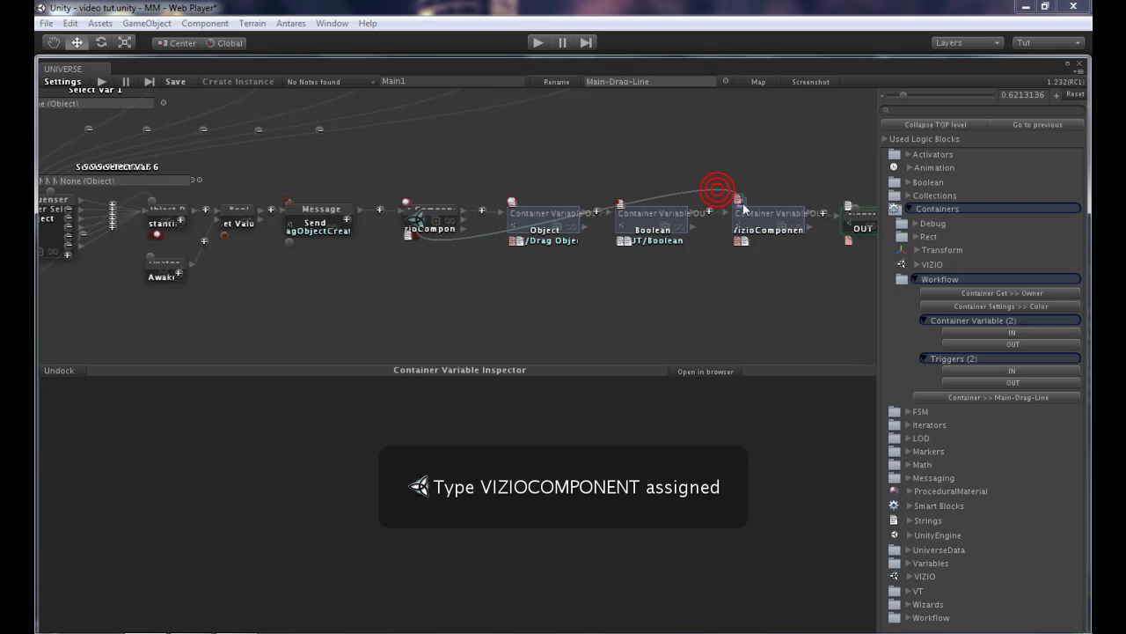
pyautogui.click(752, 225)
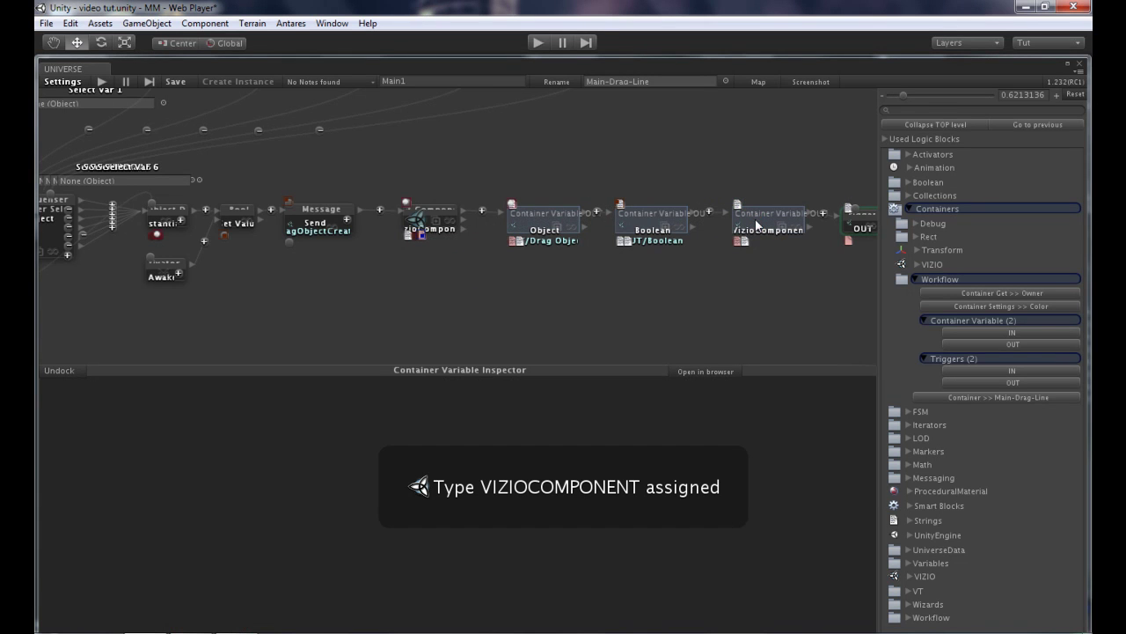
pyautogui.click(745, 221)
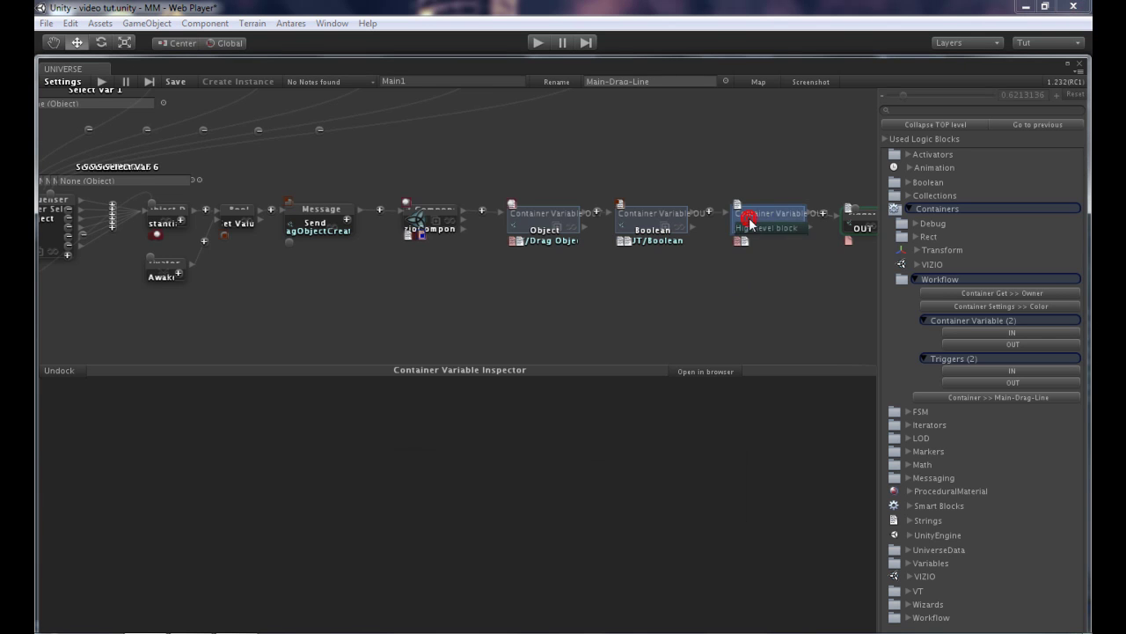
pyautogui.click(320, 462)
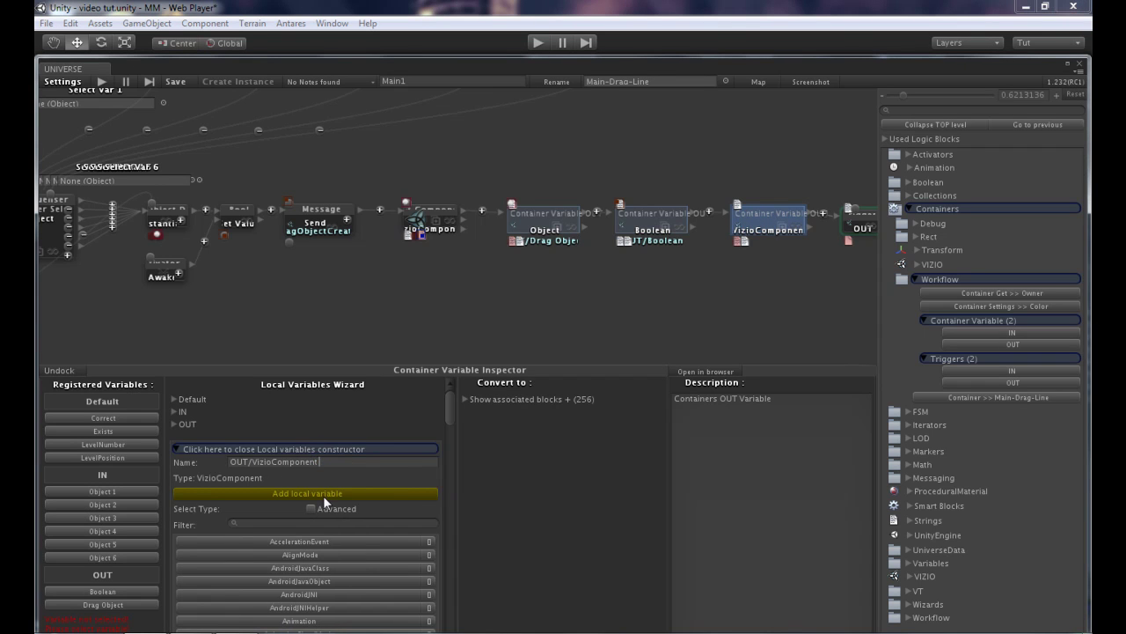
pyautogui.click(323, 496)
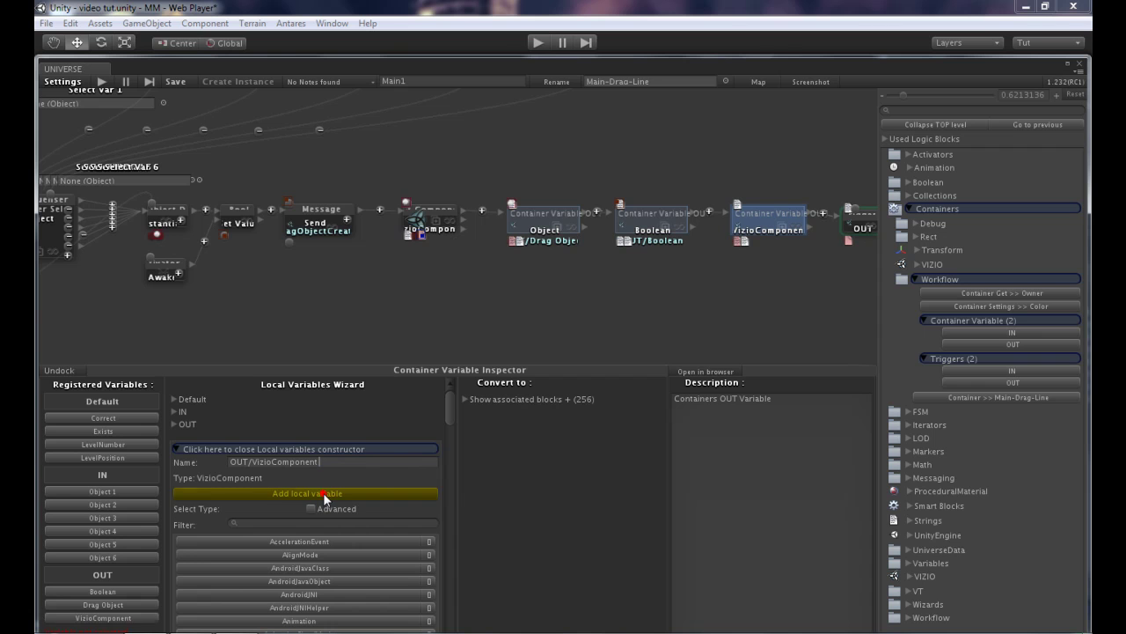
pyautogui.click(624, 338)
# Save the Main-Drag-Line graph and go back to the MAIN graph.
pyautogui.moveTo(352, 317); pyautogui.dragTo(667, 341, button='middle')
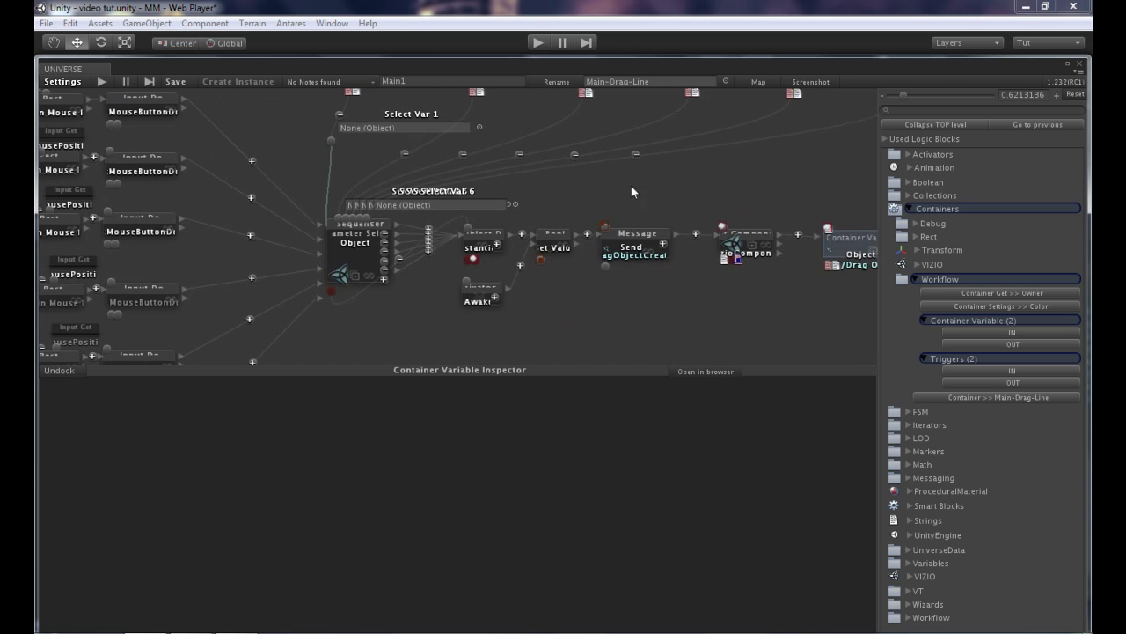
pyautogui.moveTo(620, 187); pyautogui.dragTo(453, 312, button='middle')
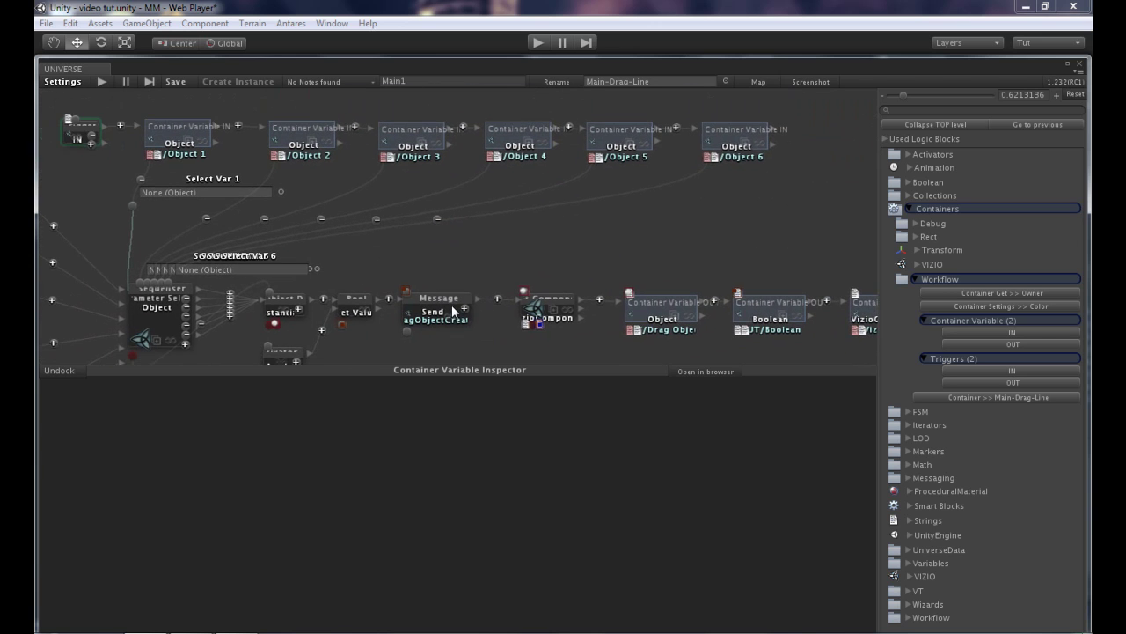
pyautogui.click(172, 82)
pyautogui.click(1031, 126)
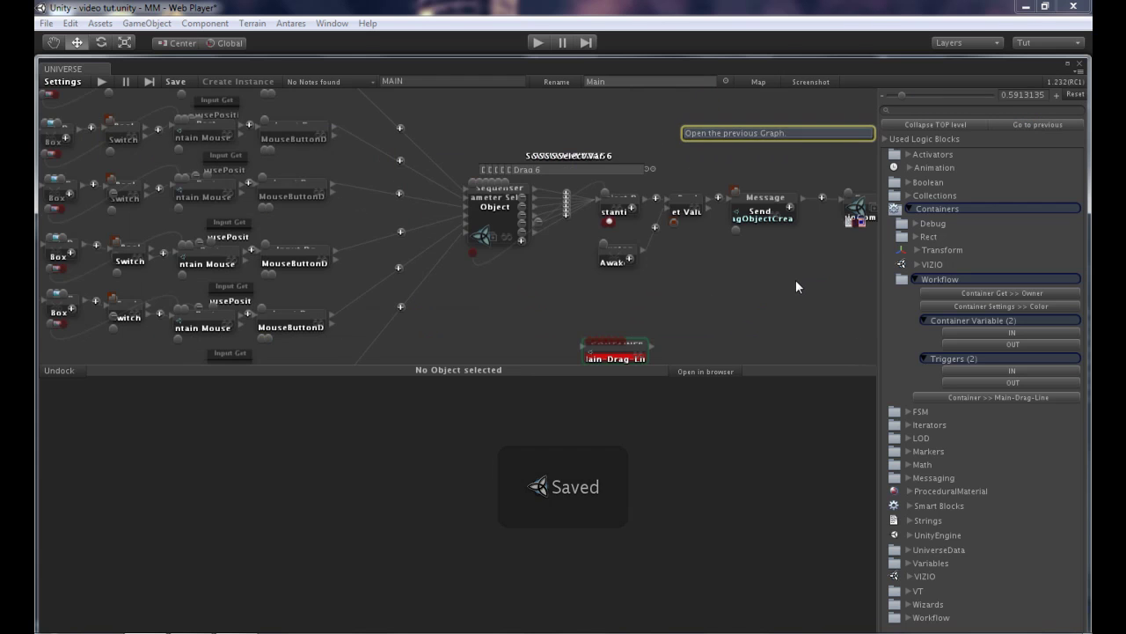
# Wire a new Awake activator to the Main-Drag-Line container's IN trigger, then restore the scene panels.
pyautogui.moveTo(790, 284); pyautogui.dragTo(726, 225)
pyautogui.scroll(2, 474, 305)
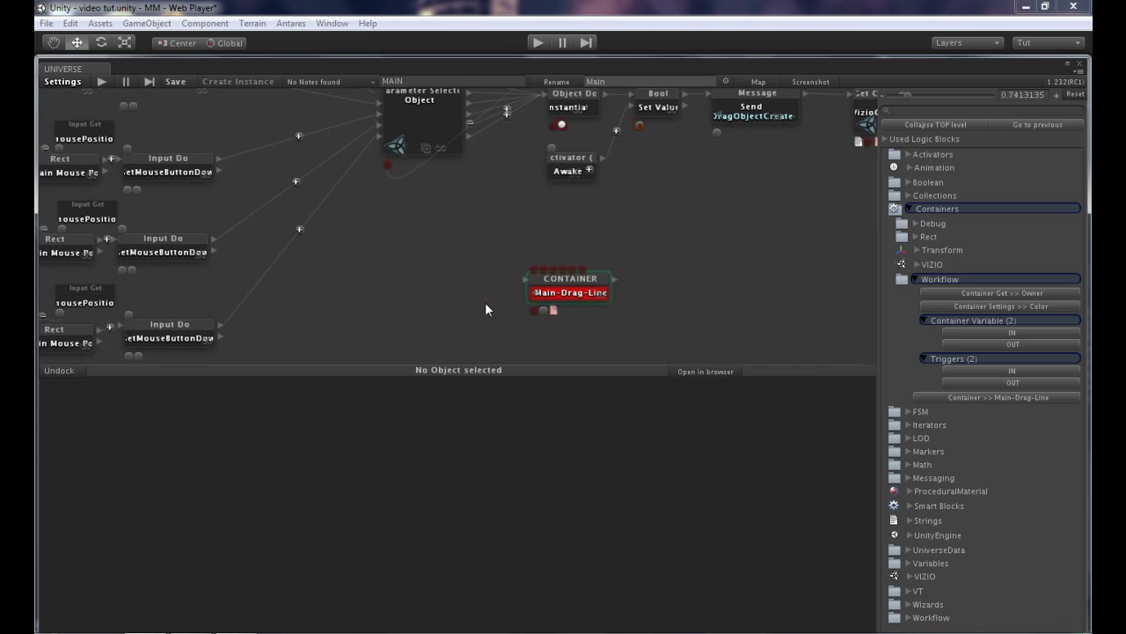
pyautogui.click(907, 154)
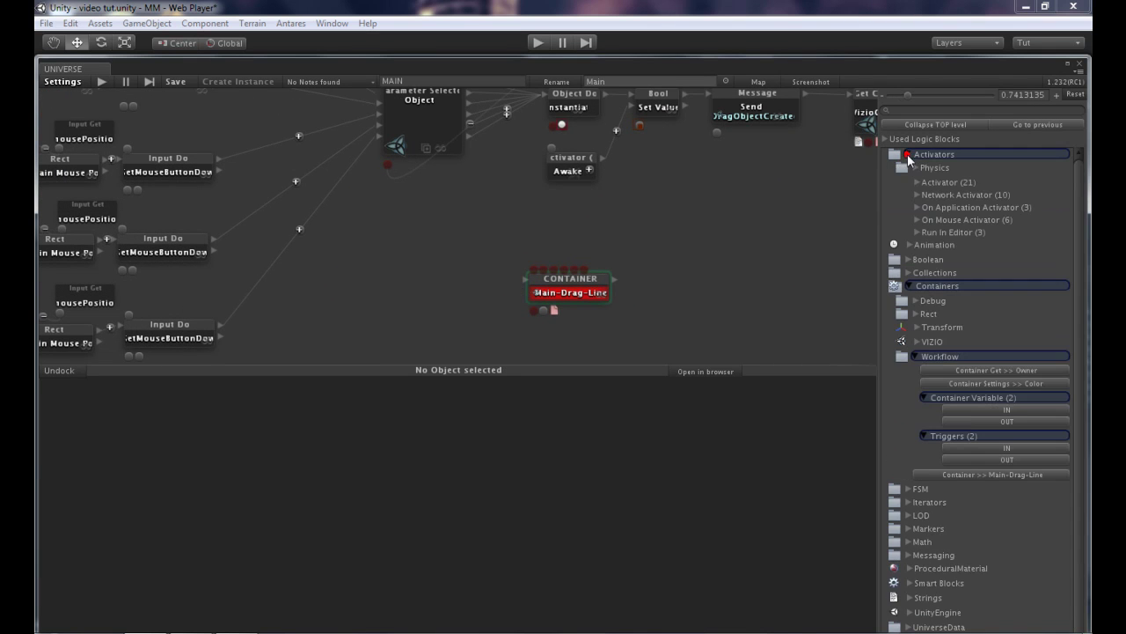
pyautogui.click(917, 182)
pyautogui.moveTo(961, 203); pyautogui.dragTo(439, 296)
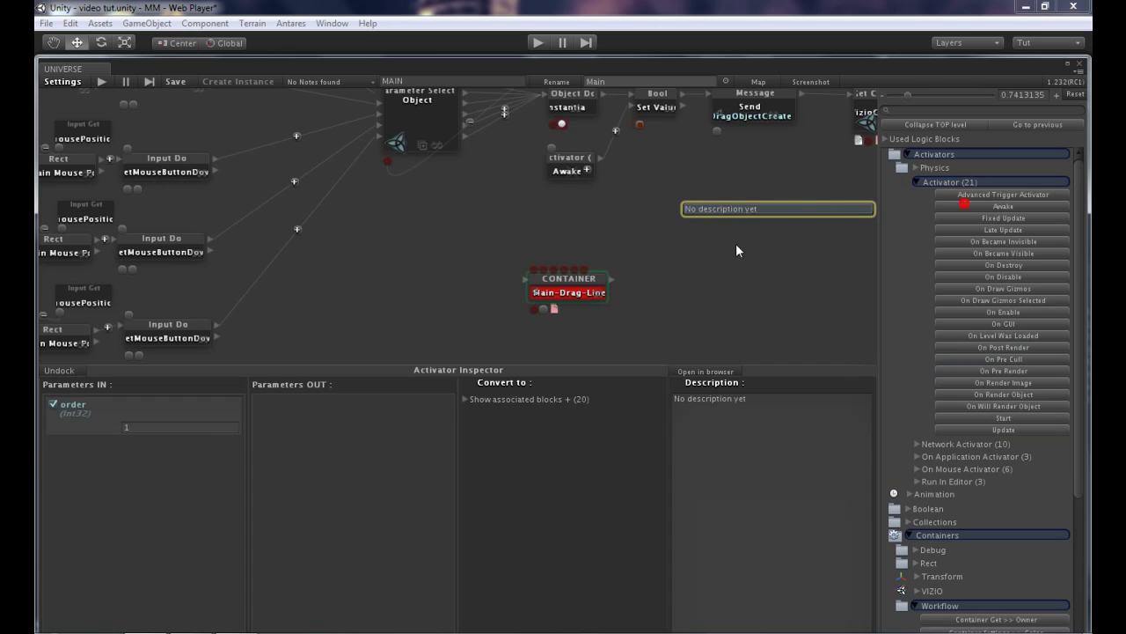
pyautogui.click(480, 224)
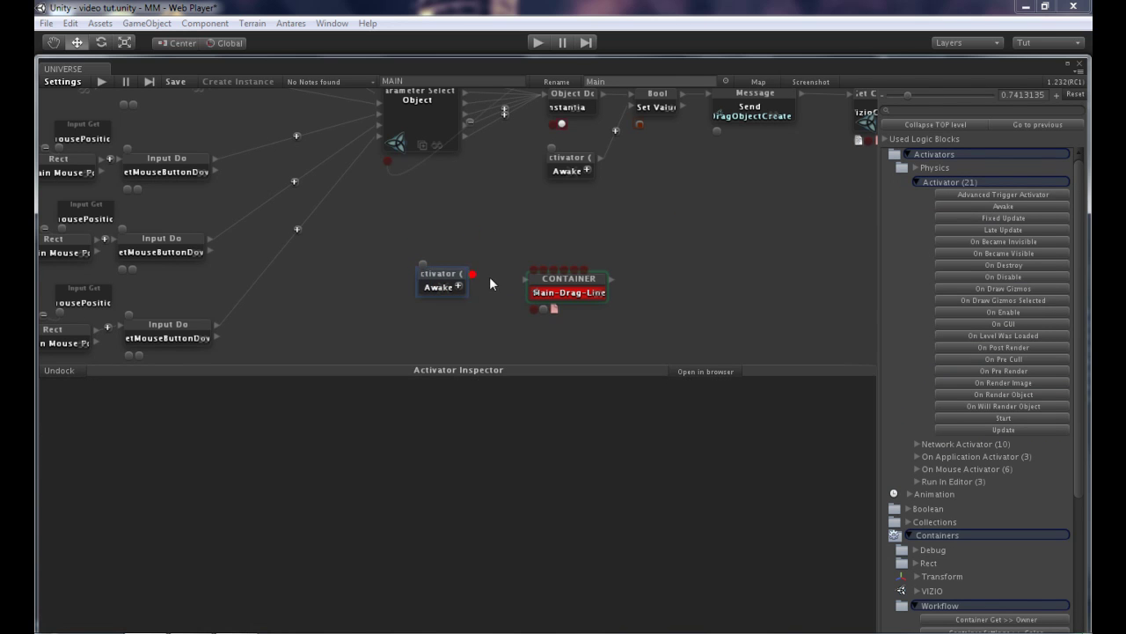
pyautogui.moveTo(473, 275); pyautogui.dragTo(517, 279)
pyautogui.click(472, 314)
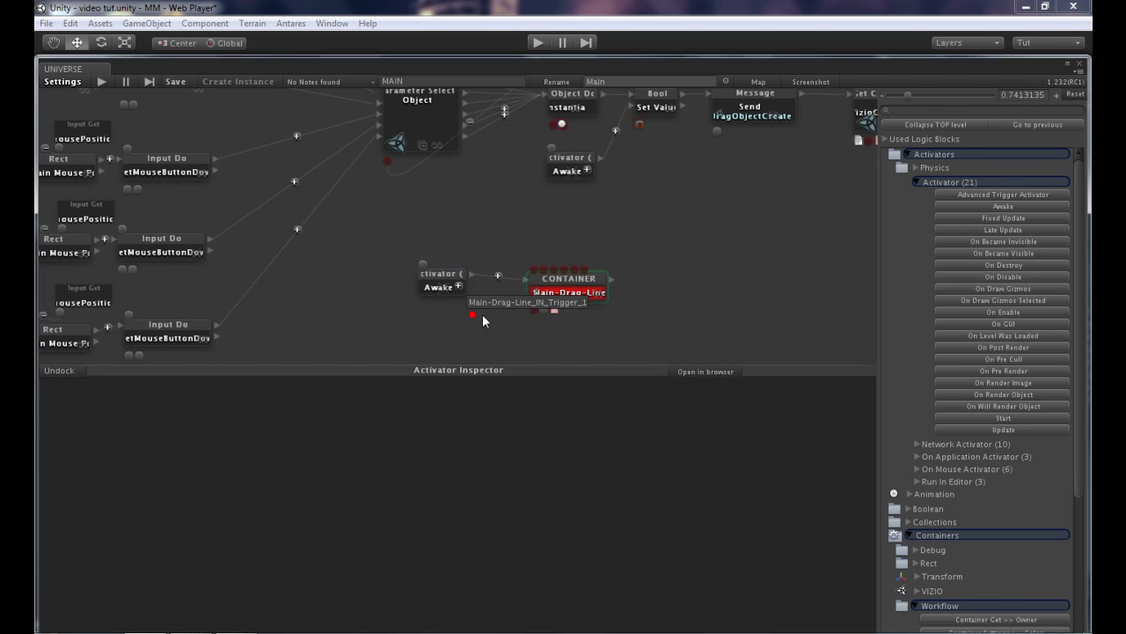
pyautogui.hotkey('shift', 'space')
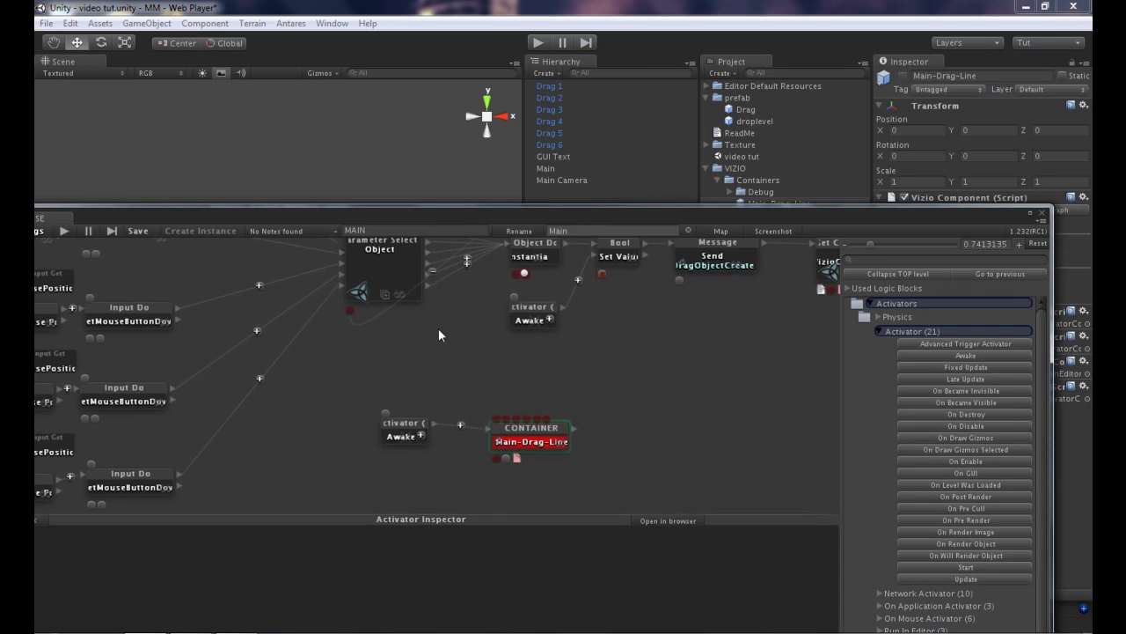
# Reposition and enlarge the node editor so the Main-Drag-Line container is visible.
pyautogui.moveTo(441, 330); pyautogui.dragTo(451, 425, button='middle')
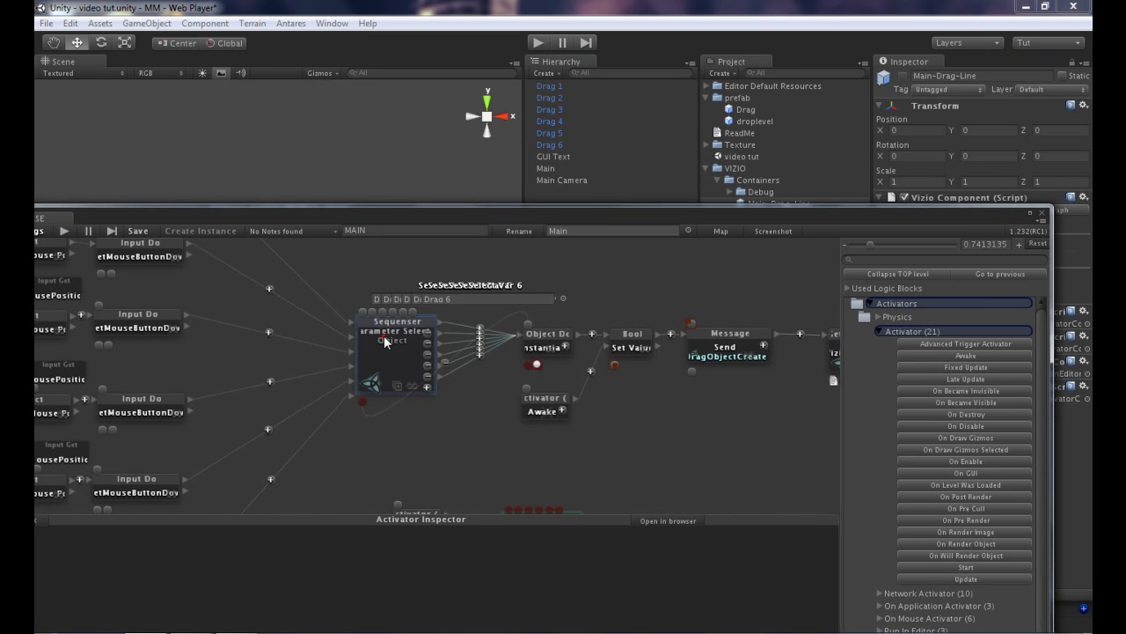
pyautogui.click(384, 342)
pyautogui.moveTo(285, 212); pyautogui.dragTo(342, 166)
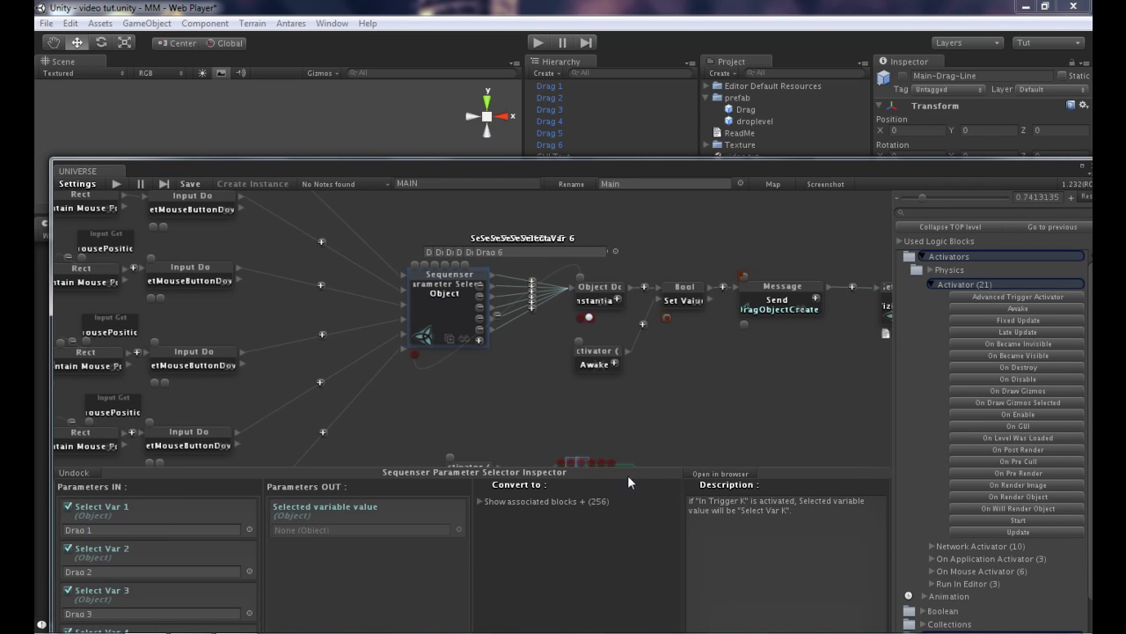
pyautogui.moveTo(633, 472); pyautogui.dragTo(633, 499)
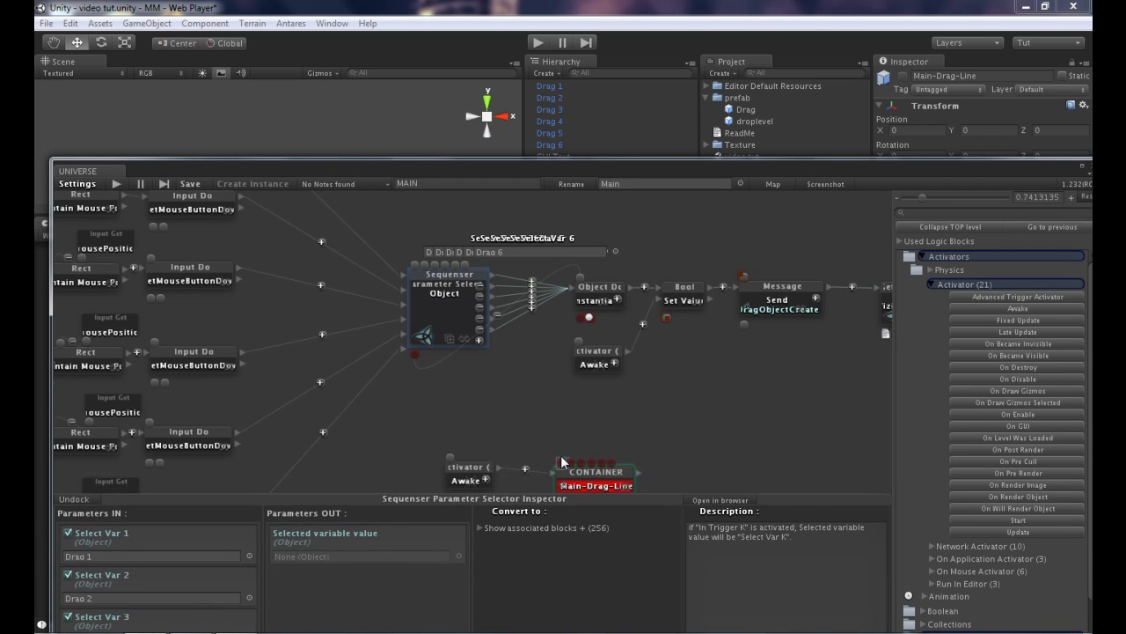
# Create GameObject variable blocks from the Drag scene objects, including Drag 1, Drag 2 and Drag 6.
pyautogui.moveTo(550, 86); pyautogui.dragTo(817, 385)
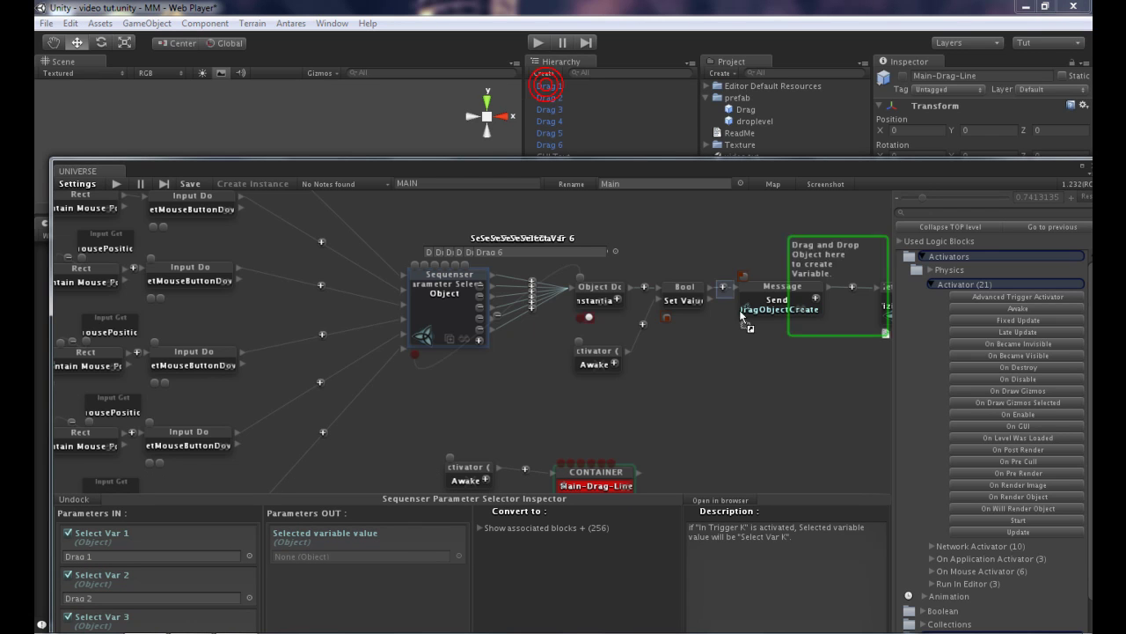
pyautogui.click(783, 415)
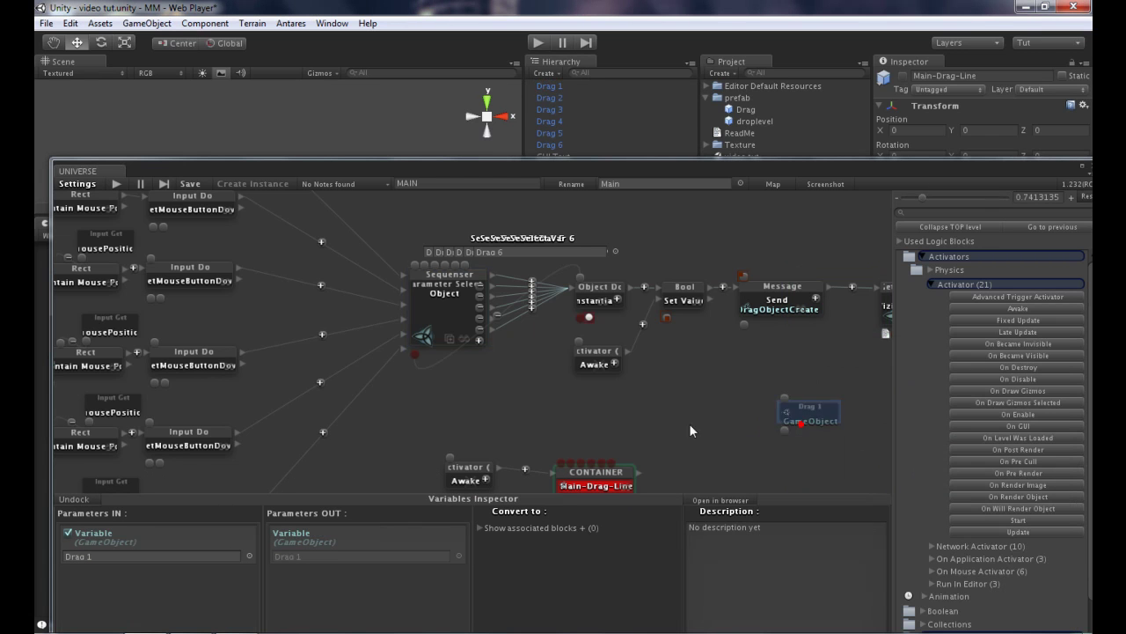
pyautogui.click(551, 98)
pyautogui.moveTo(551, 99); pyautogui.dragTo(841, 382)
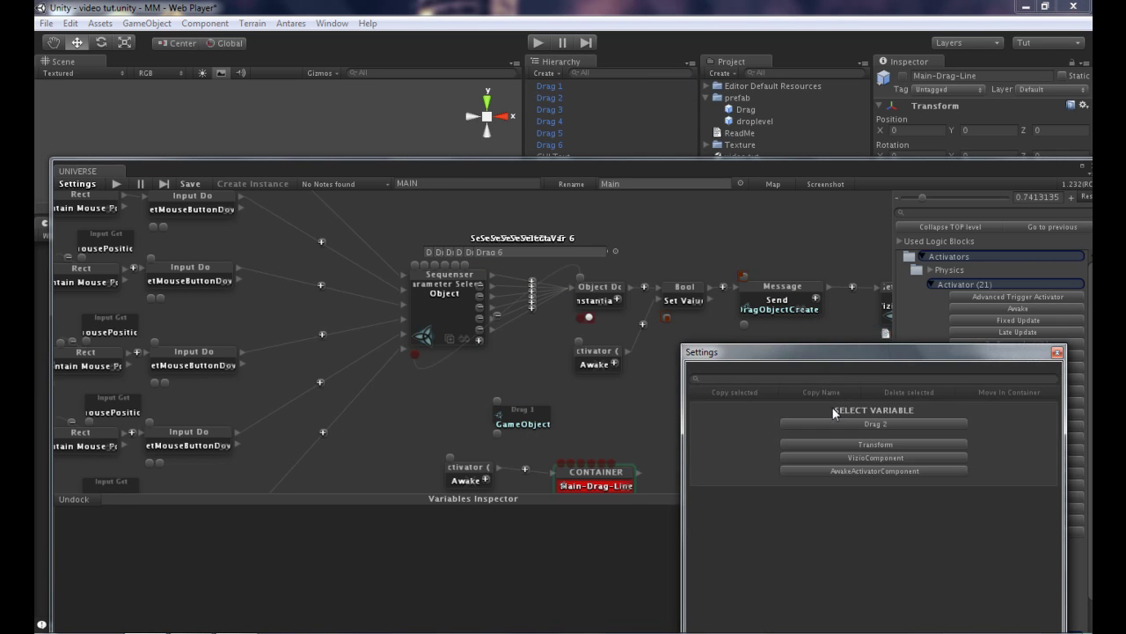
pyautogui.click(836, 424)
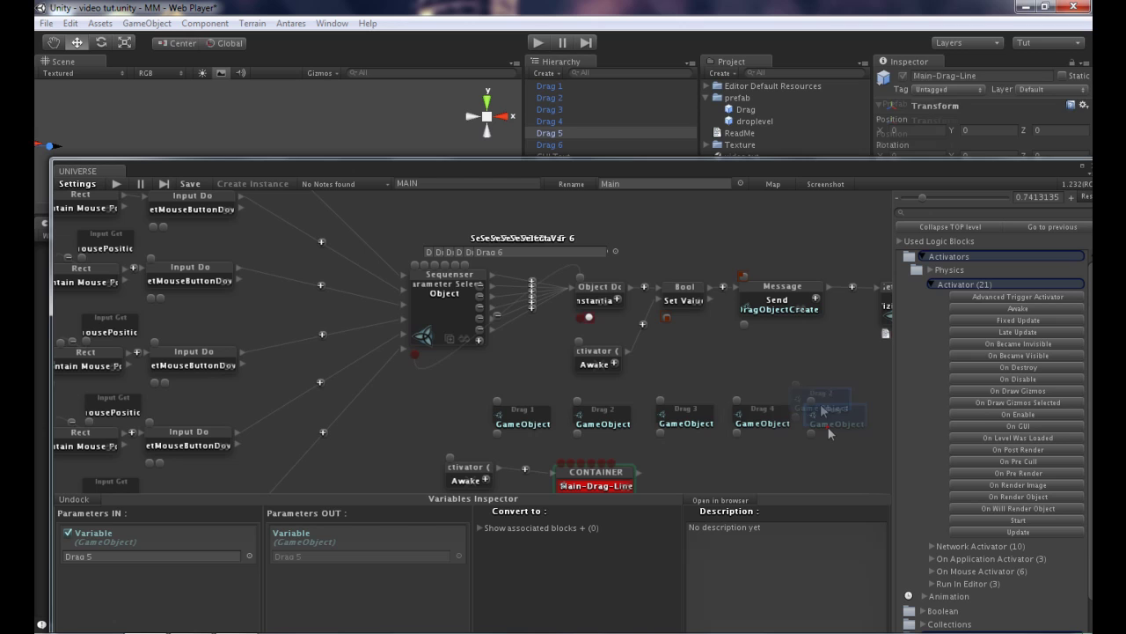
pyautogui.moveTo(828, 432); pyautogui.dragTo(827, 426)
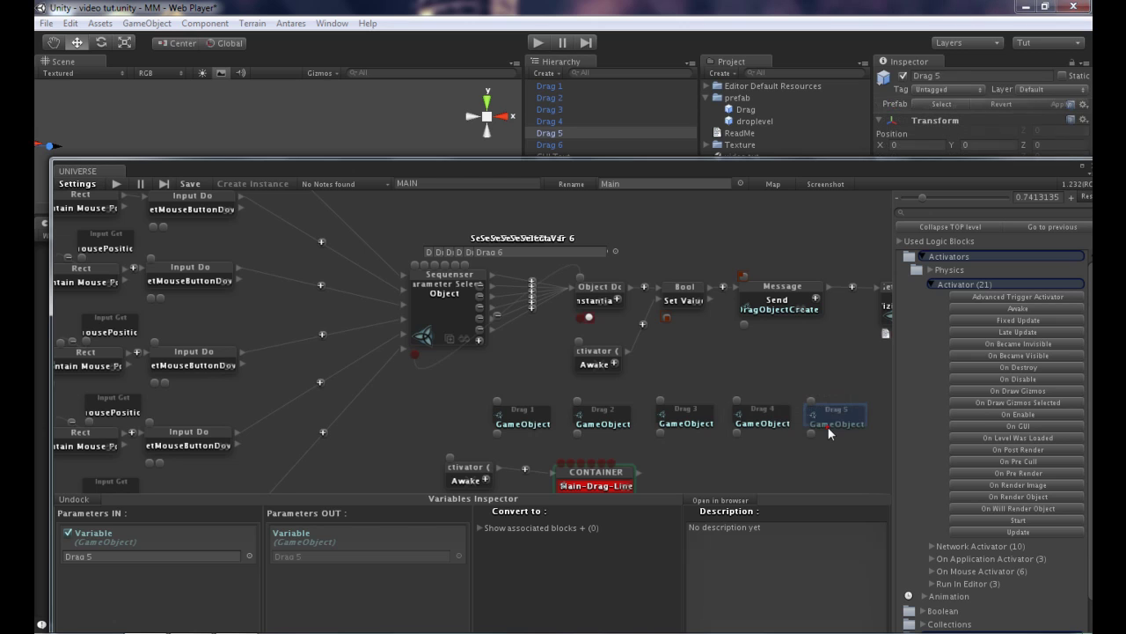
pyautogui.click(555, 146)
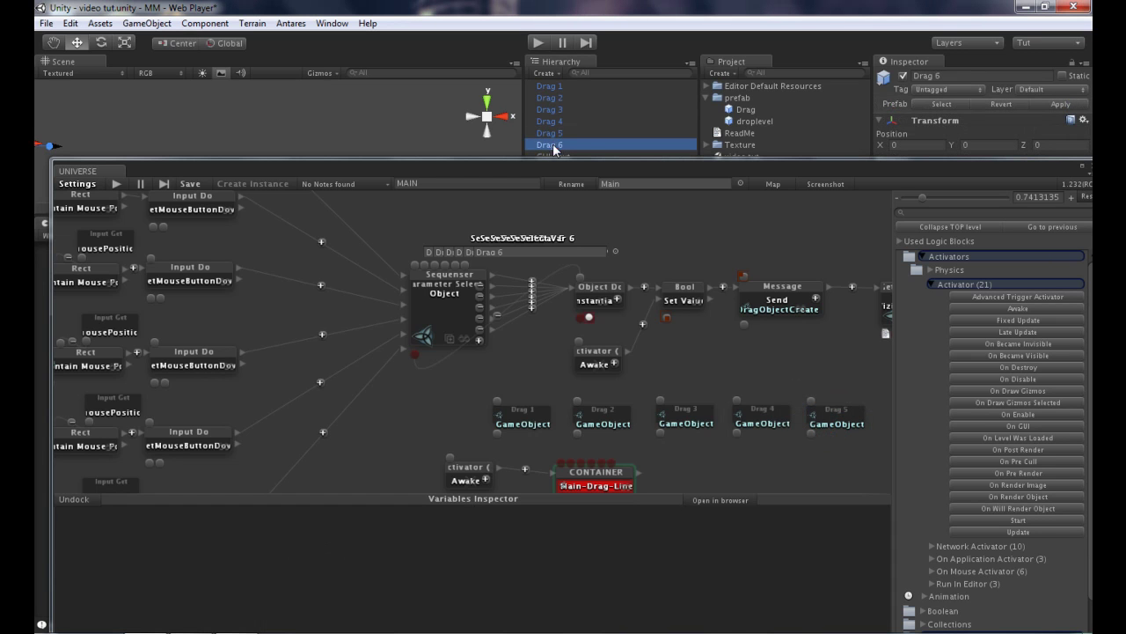
pyautogui.moveTo(555, 147); pyautogui.dragTo(872, 380)
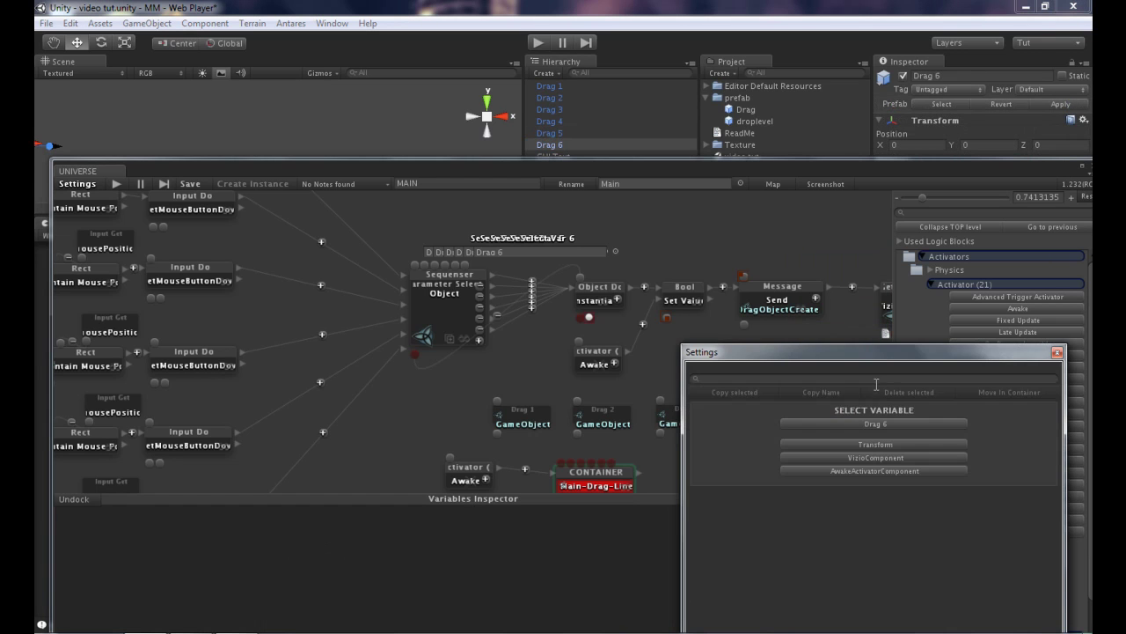
pyautogui.click(875, 427)
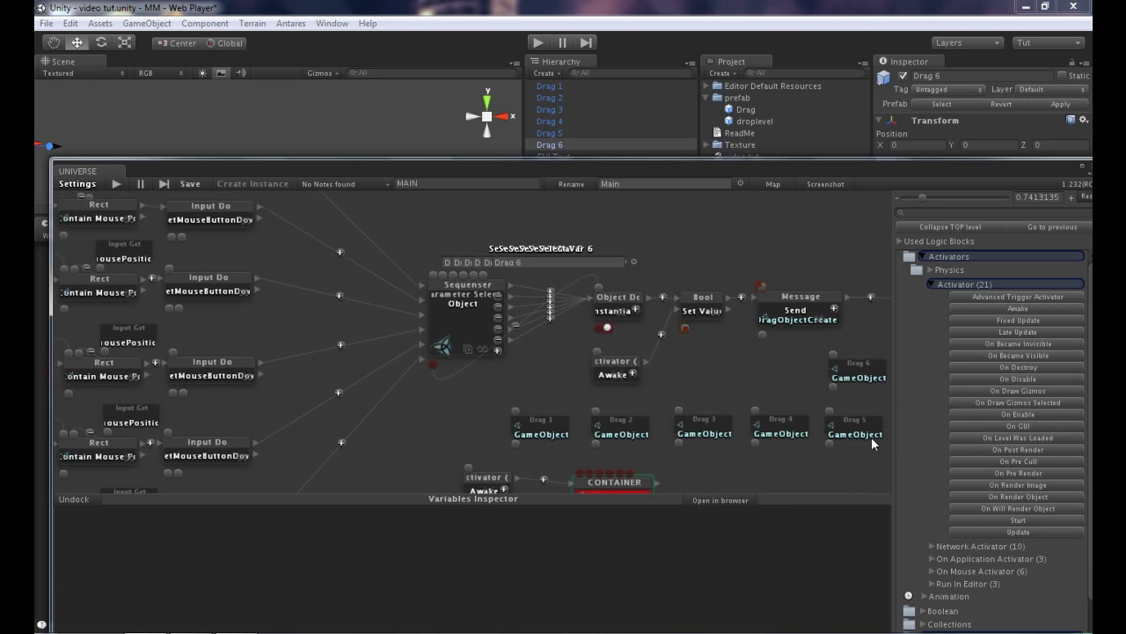
# Place the Drag 6 node beside Drag 5 and connect Drag 1 to the container.
pyautogui.moveTo(839, 449); pyautogui.dragTo(592, 297, button='middle')
pyautogui.moveTo(626, 289); pyautogui.dragTo(698, 345)
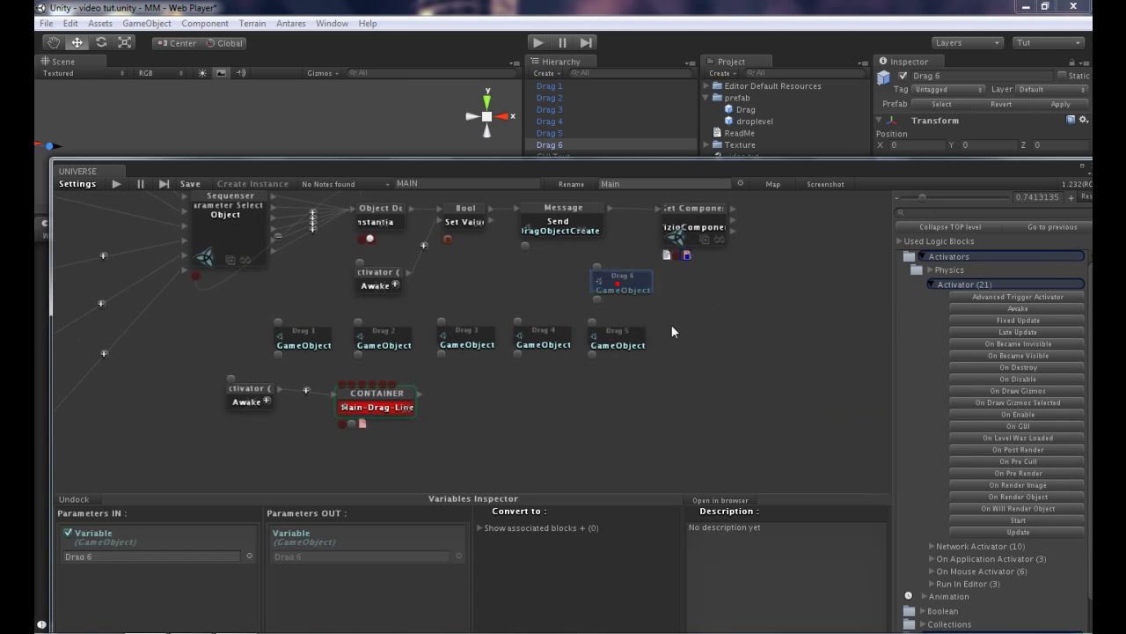
pyautogui.click(702, 375)
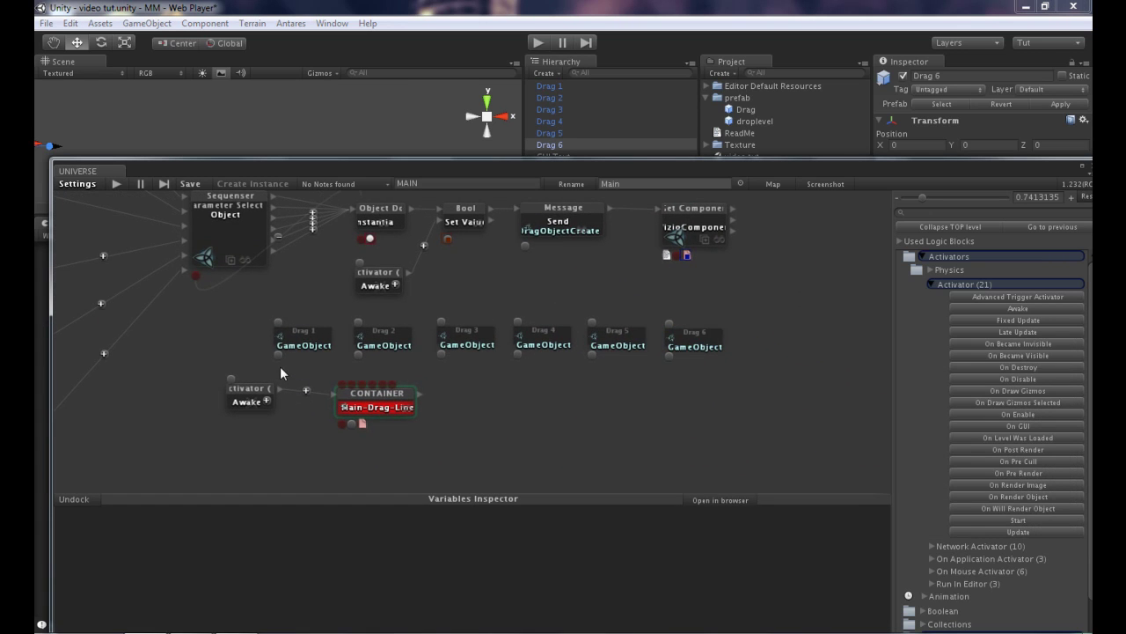
pyautogui.moveTo(278, 356)
pyautogui.mouseDown()
pyautogui.moveTo(339, 388)
pyautogui.moveTo(359, 373)
pyautogui.moveTo(354, 382)
pyautogui.mouseUp()
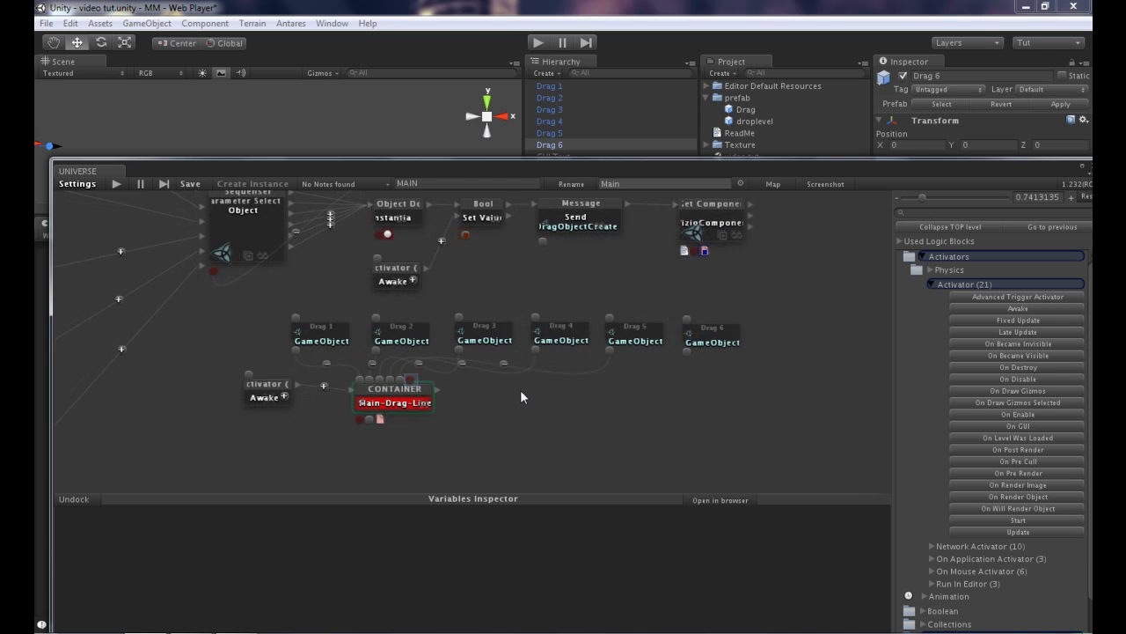
# Connect Drag 6 to the Main-Drag-Line container and set the On GUI activator's enable to FALSE.
pyautogui.moveTo(687, 350); pyautogui.dragTo(410, 373)
pyautogui.moveTo(489, 408); pyautogui.dragTo(637, 412, button='middle')
pyautogui.scroll(-2, 617, 418)
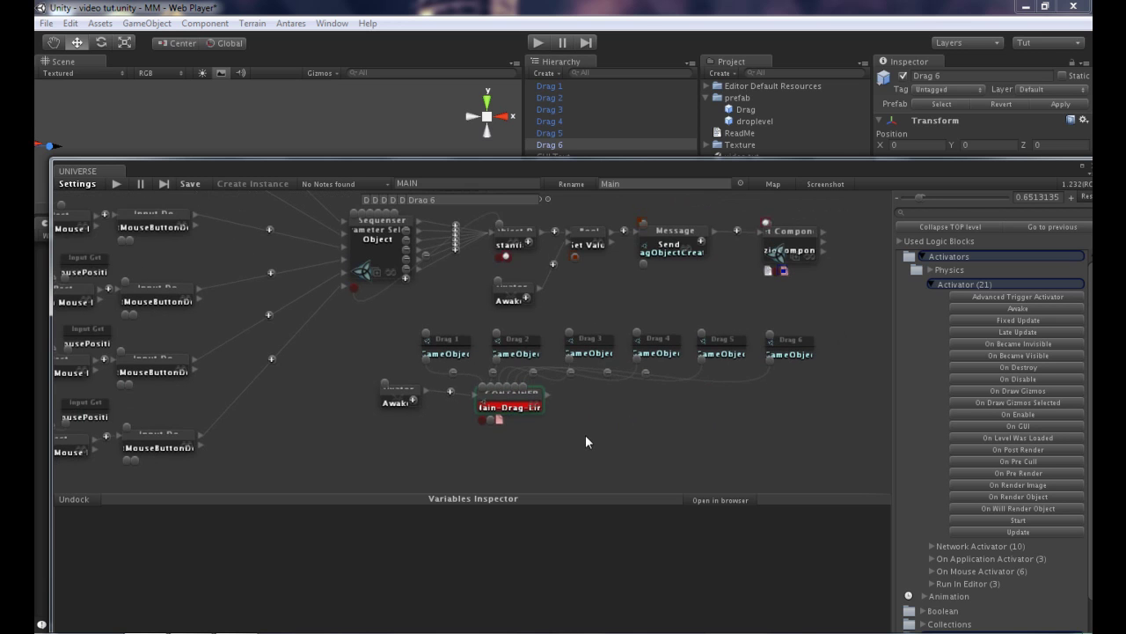
pyautogui.moveTo(344, 449)
pyautogui.mouseDown(button='middle')
pyautogui.moveTo(580, 459)
pyautogui.moveTo(646, 446)
pyautogui.moveTo(606, 447)
pyautogui.mouseUp(button='middle')
pyautogui.scroll(-2, 616, 419)
pyautogui.click(123, 269)
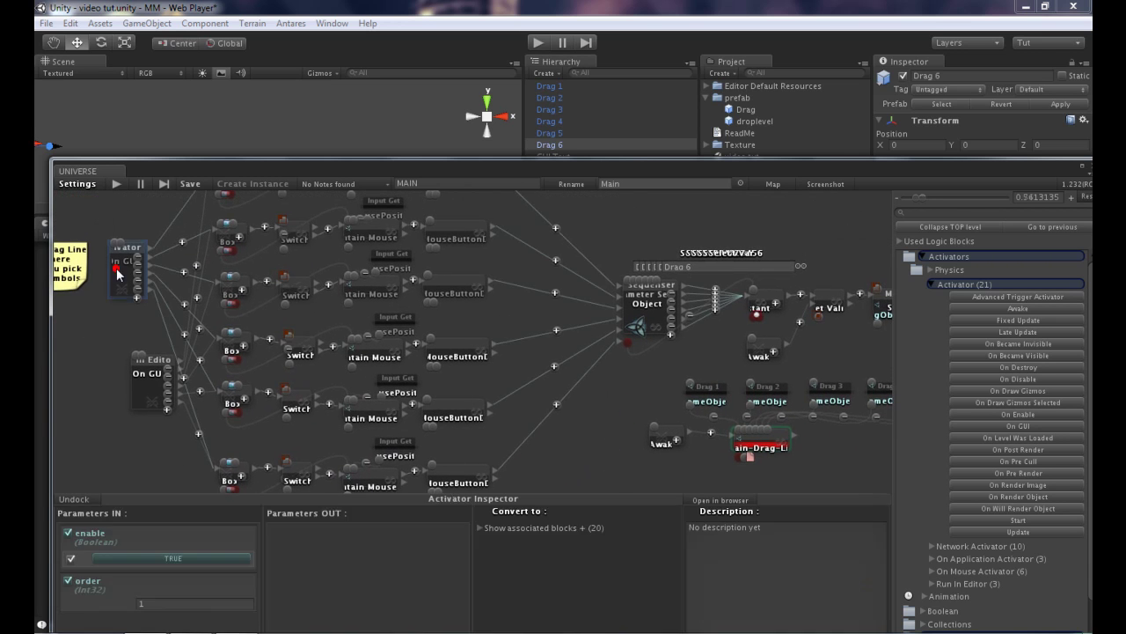
pyautogui.click(69, 558)
# Link the Instantiate result output to the container's Drag Object input.
pyautogui.moveTo(606, 466); pyautogui.dragTo(420, 403, button='middle')
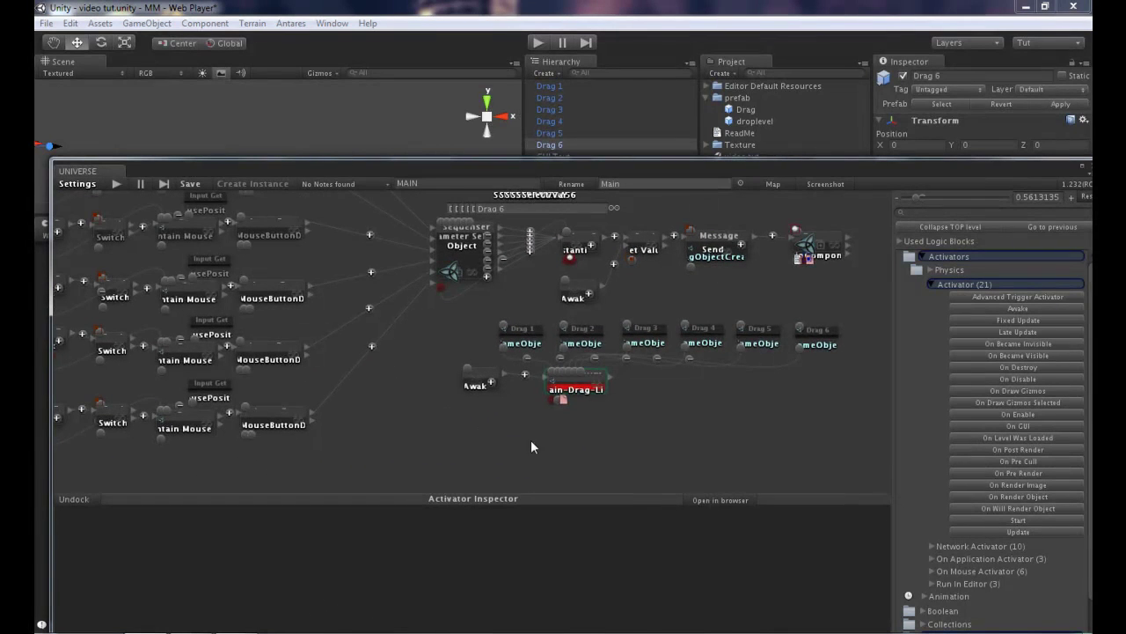
pyautogui.click(570, 261)
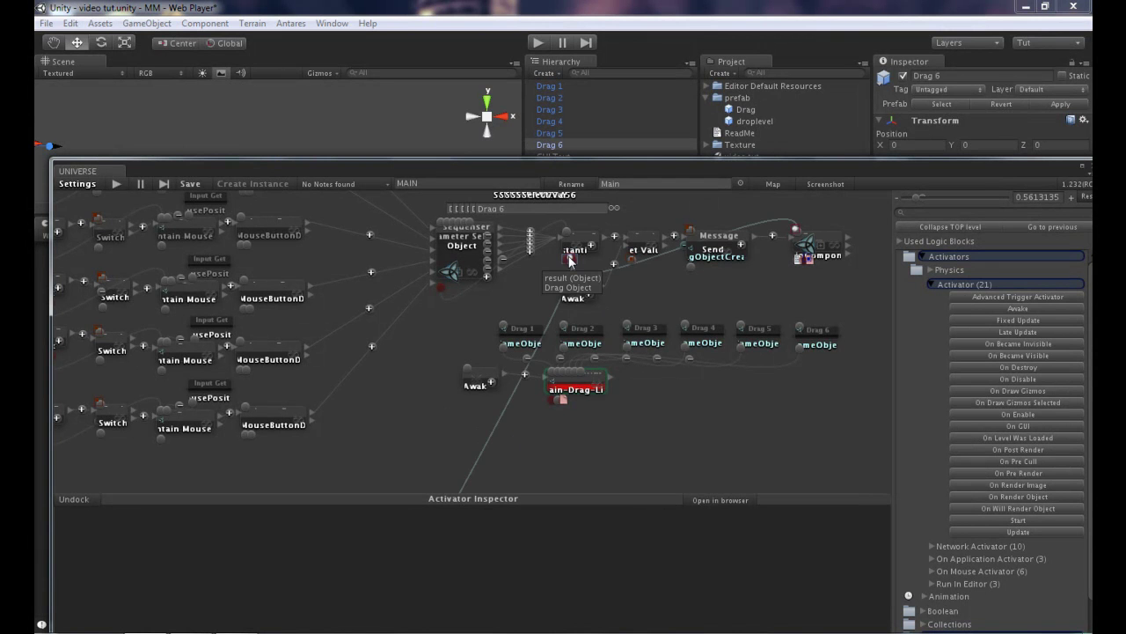
pyautogui.click(552, 401)
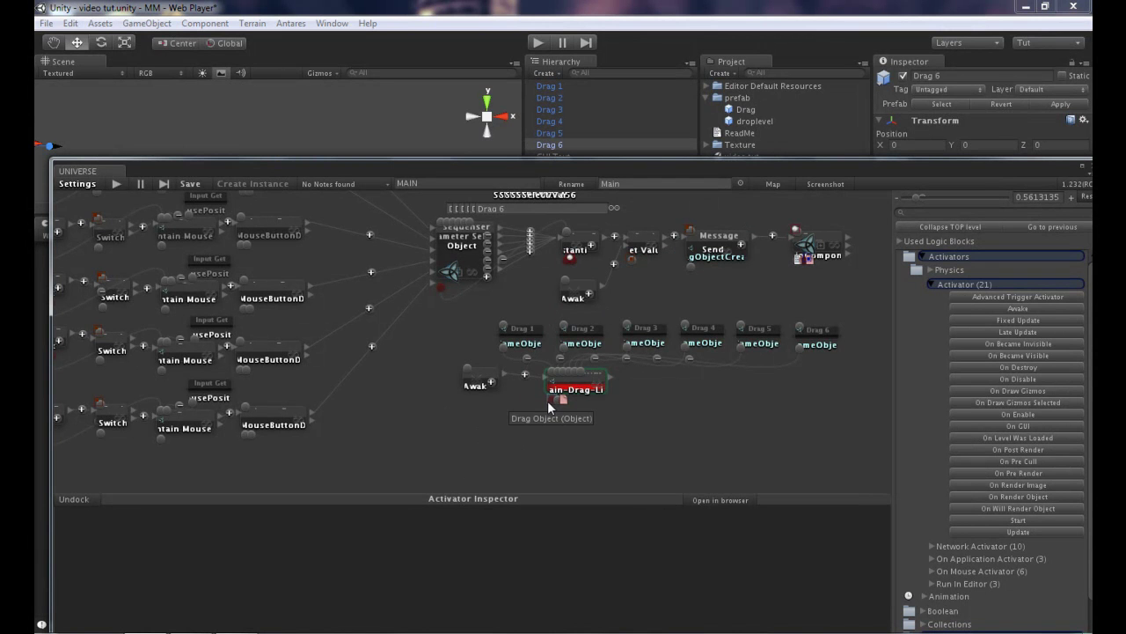
pyautogui.scroll(1, 554, 401)
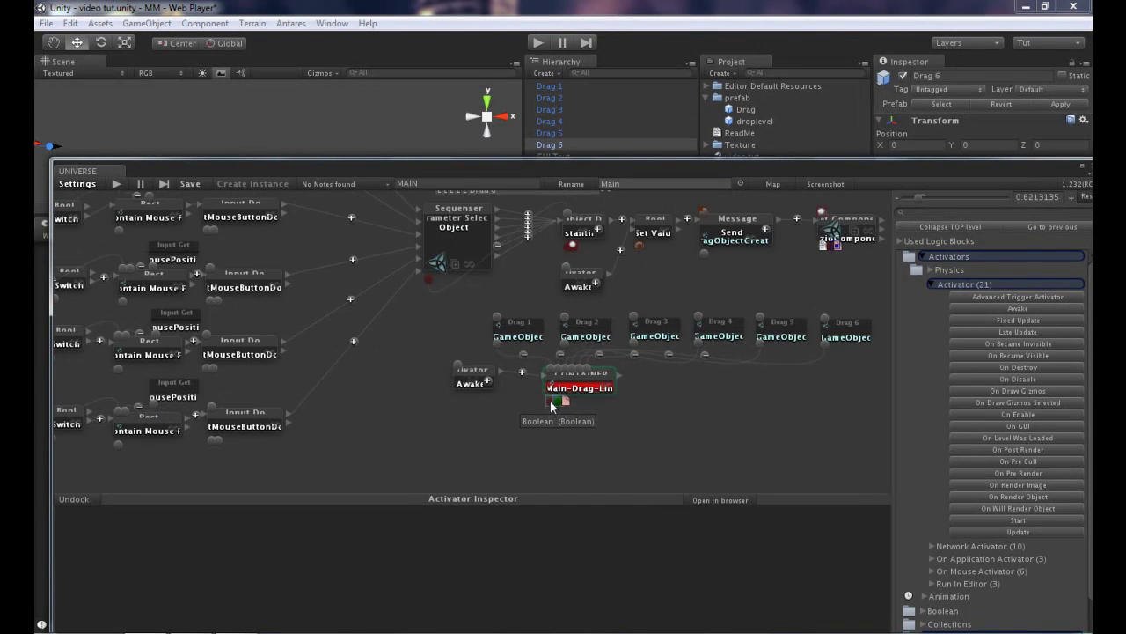
# Create a shortcut on the container's Boolean input and name it 'new drag object'.
pyautogui.click(549, 399)
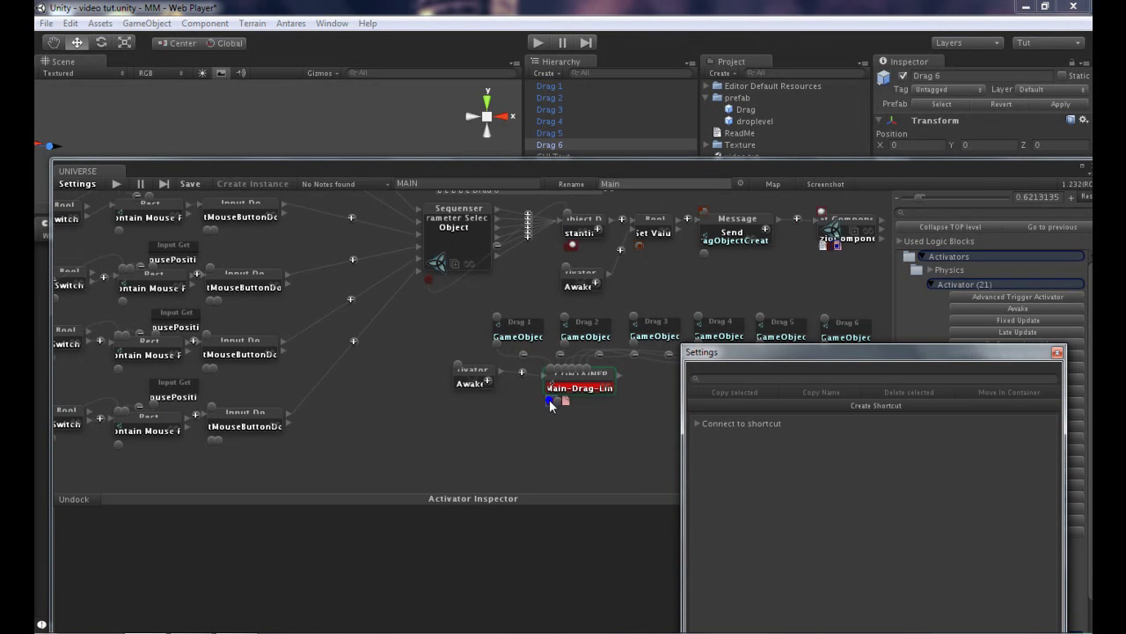
pyautogui.click(753, 405)
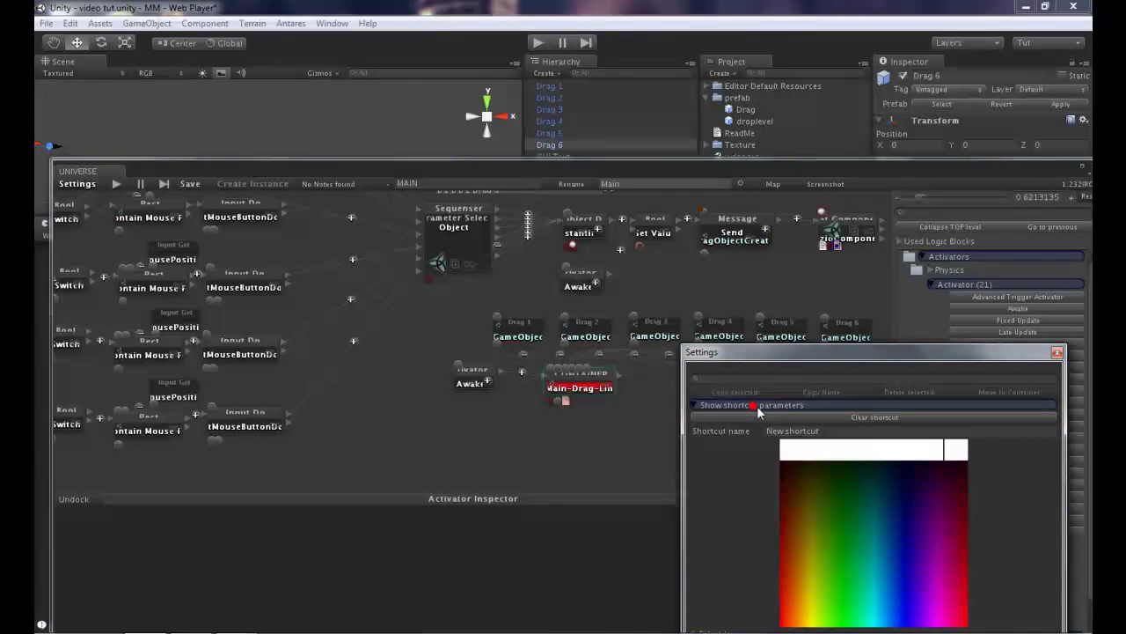
pyautogui.click(834, 431)
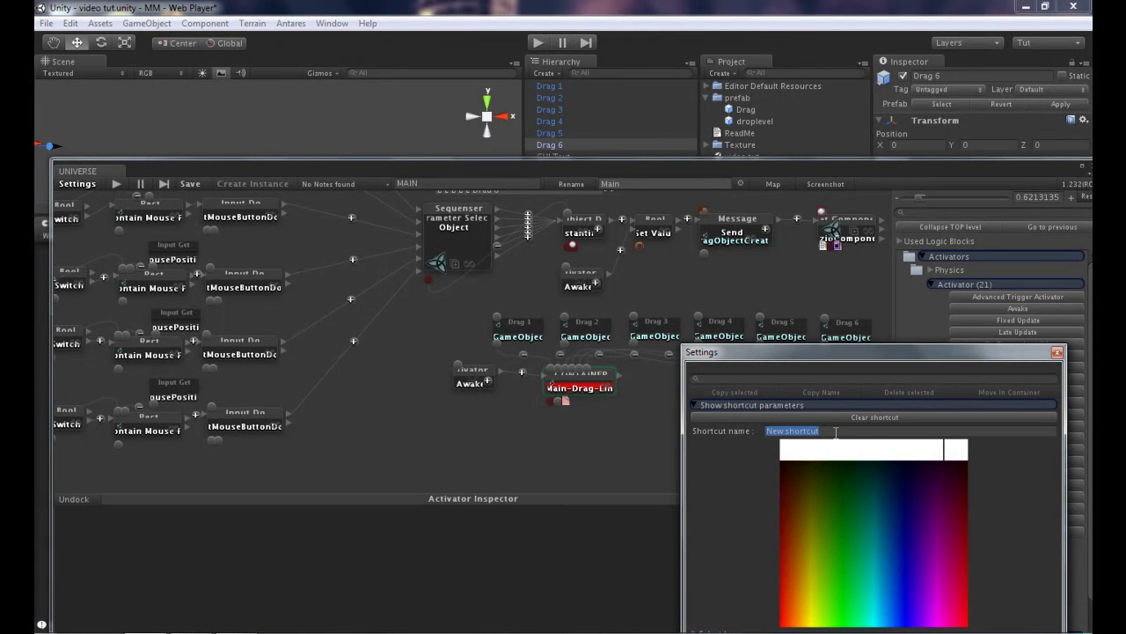
pyautogui.write('D')
pyautogui.click(577, 445)
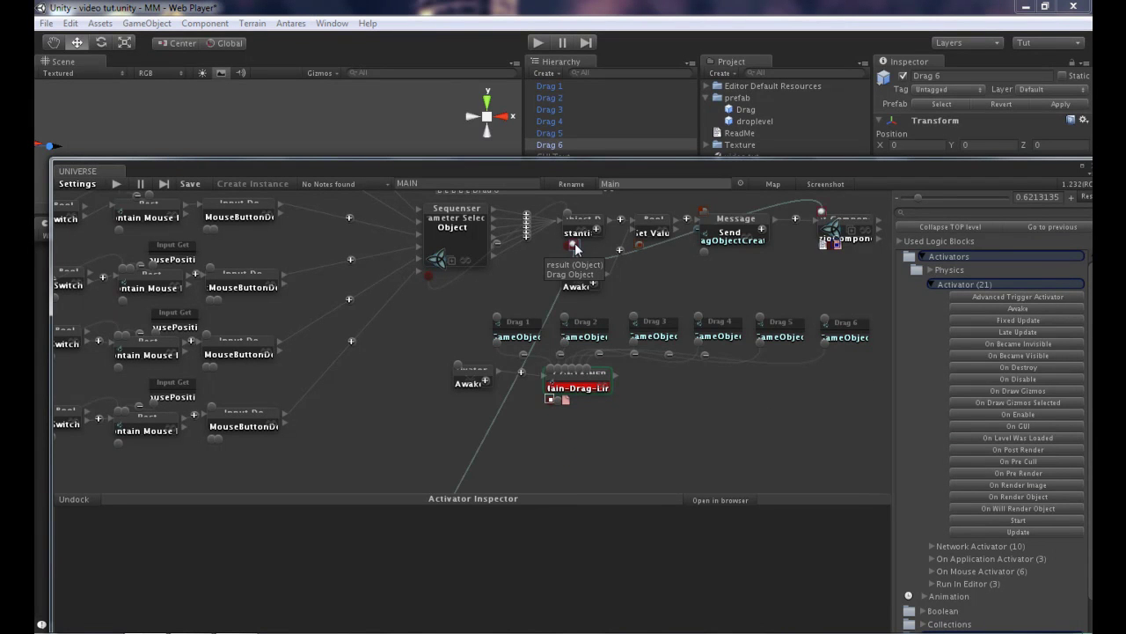
pyautogui.moveTo(576, 436)
pyautogui.mouseDown(button='middle')
pyautogui.moveTo(722, 264)
pyautogui.moveTo(643, 247)
pyautogui.mouseUp(button='middle')
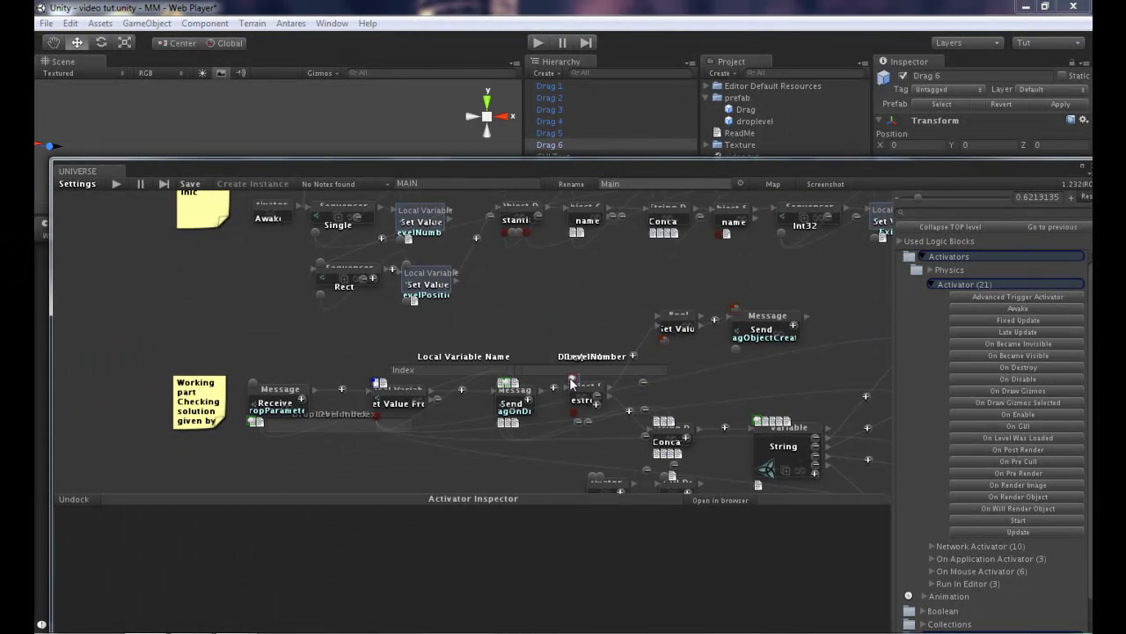
# Reconnect the input from its old shortcut to the 'new drag object' shortcut.
pyautogui.click(571, 377)
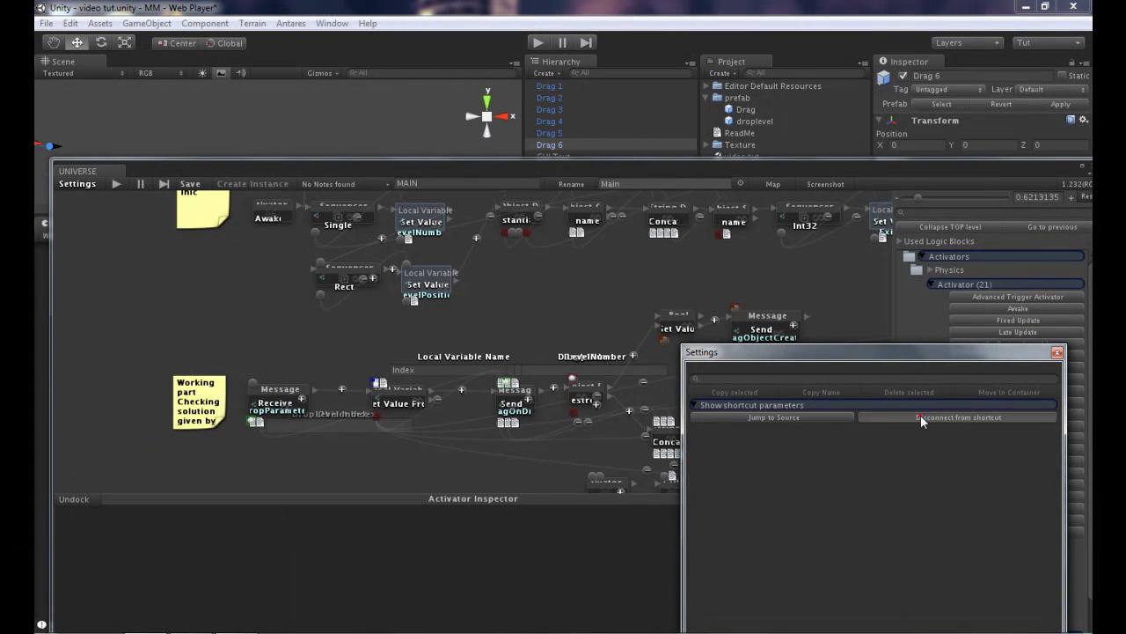
pyautogui.click(908, 417)
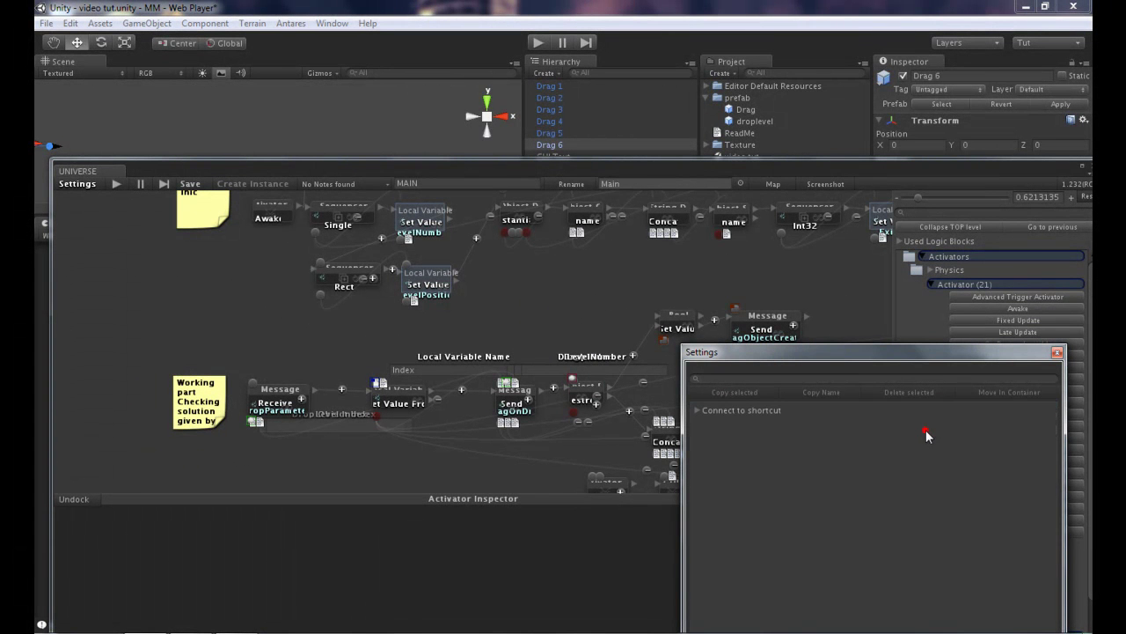
pyautogui.click(573, 385)
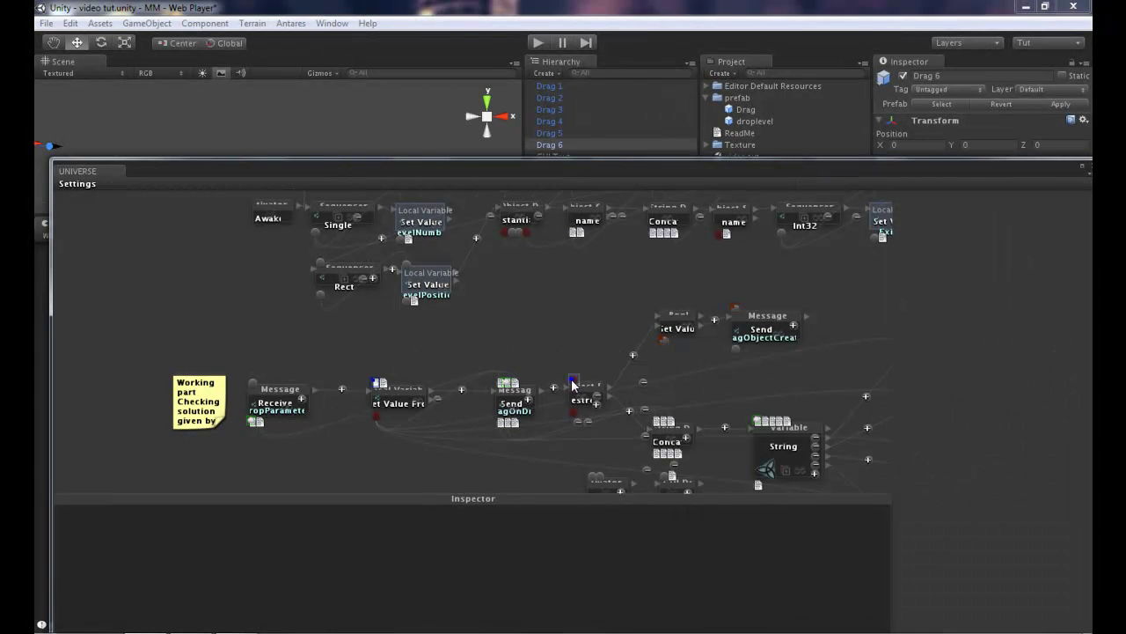
pyautogui.click(573, 385)
pyautogui.click(746, 409)
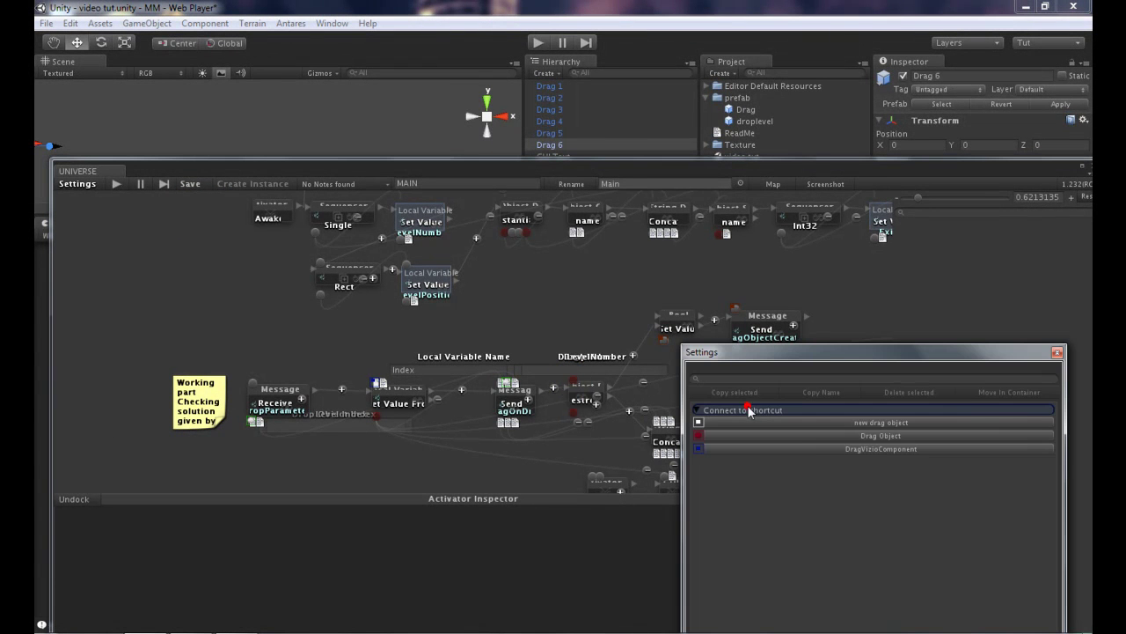
pyautogui.click(822, 424)
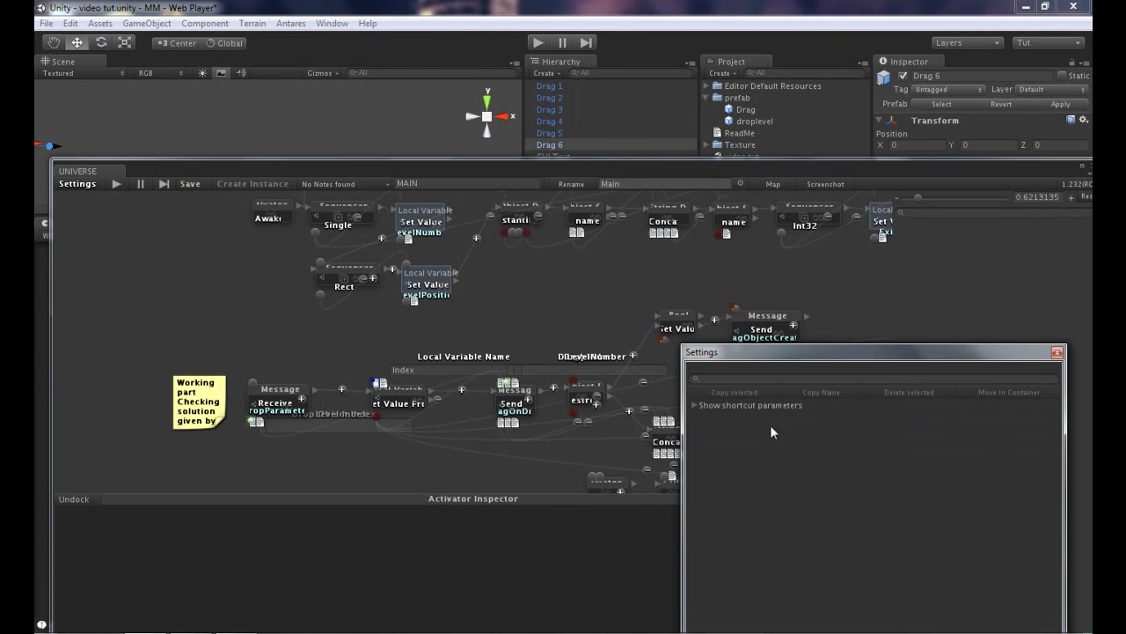
# Use the mini map to navigate to the Switch block and open its input's shortcut settings.
pyautogui.moveTo(646, 288); pyautogui.dragTo(507, 404, button='middle')
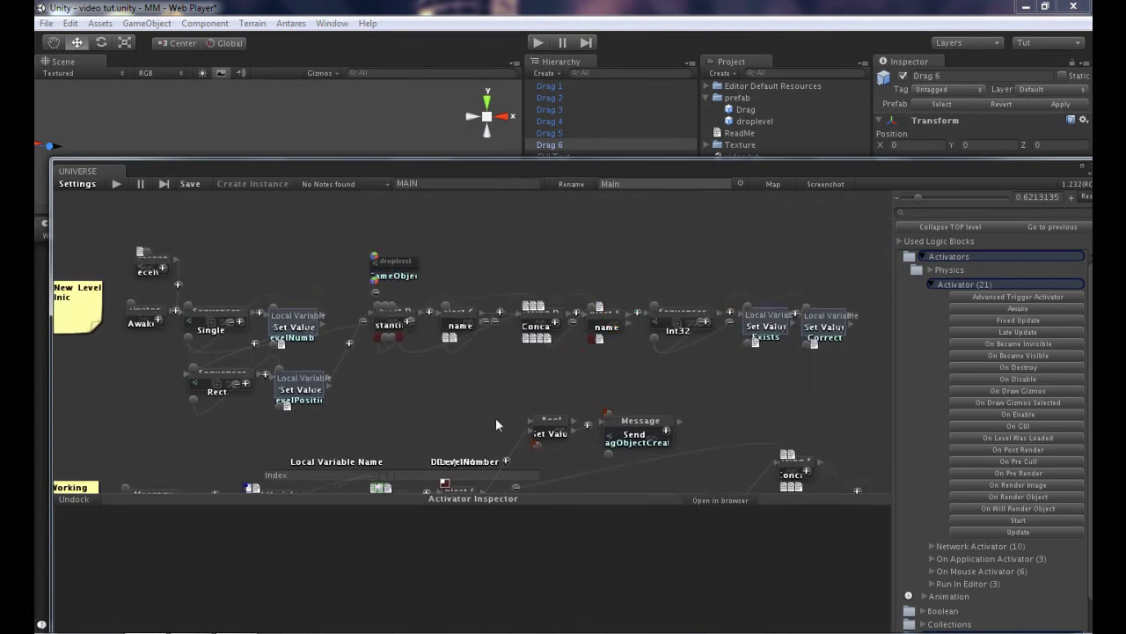
pyautogui.moveTo(696, 258)
pyautogui.mouseDown(button='middle')
pyautogui.moveTo(578, 428)
pyautogui.moveTo(535, 538)
pyautogui.mouseUp(button='middle')
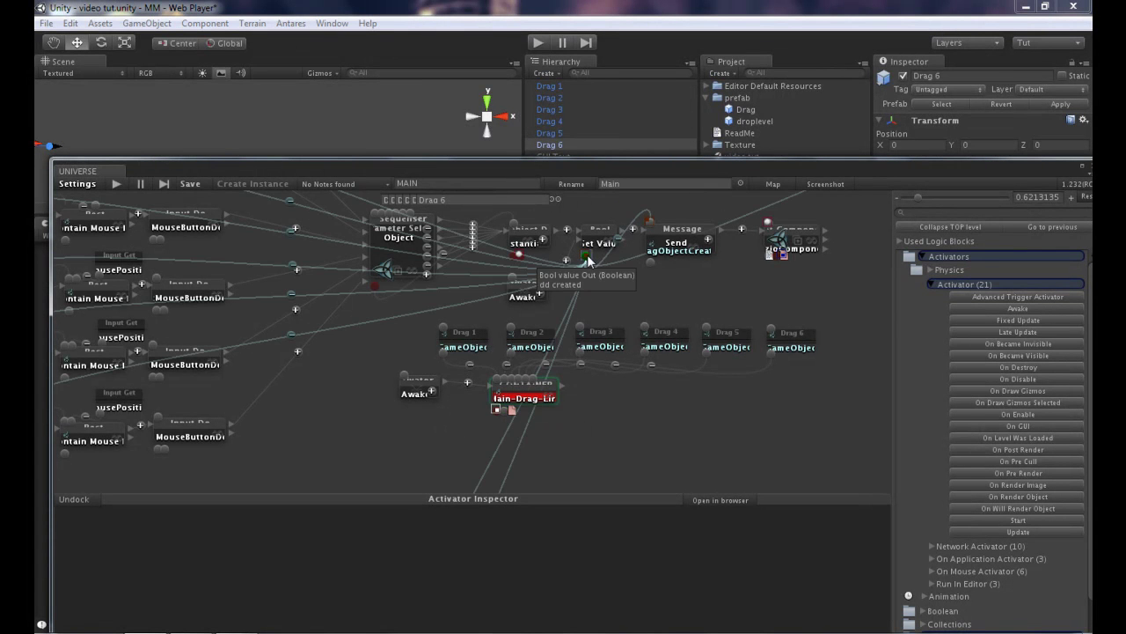
pyautogui.scroll(-2, 680, 314)
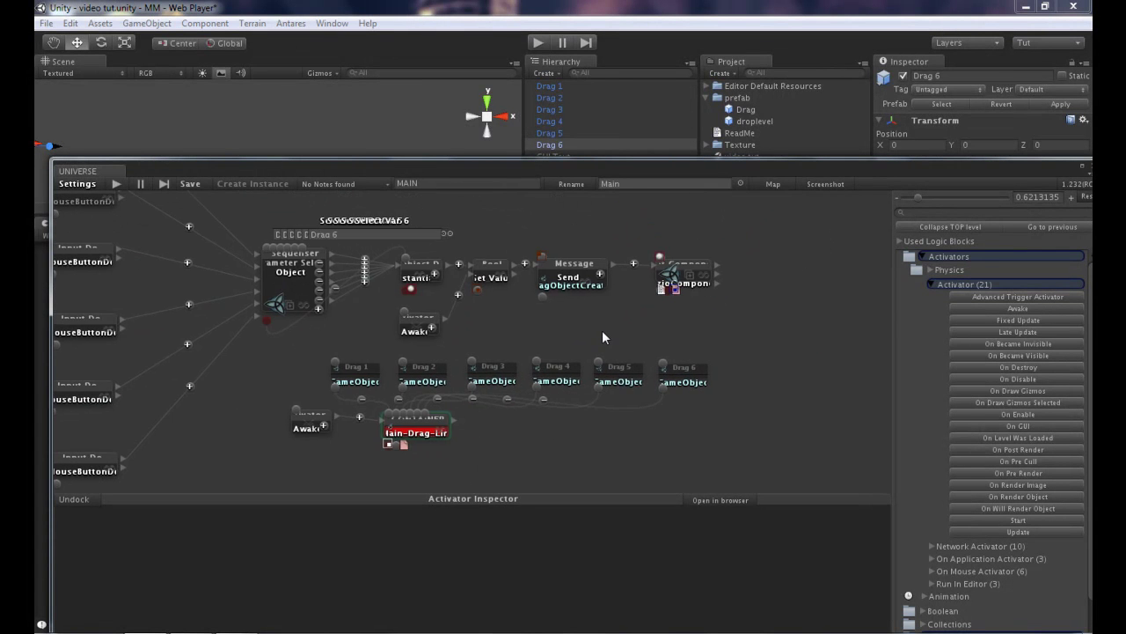
pyautogui.scroll(-2, 605, 330)
pyautogui.click(774, 185)
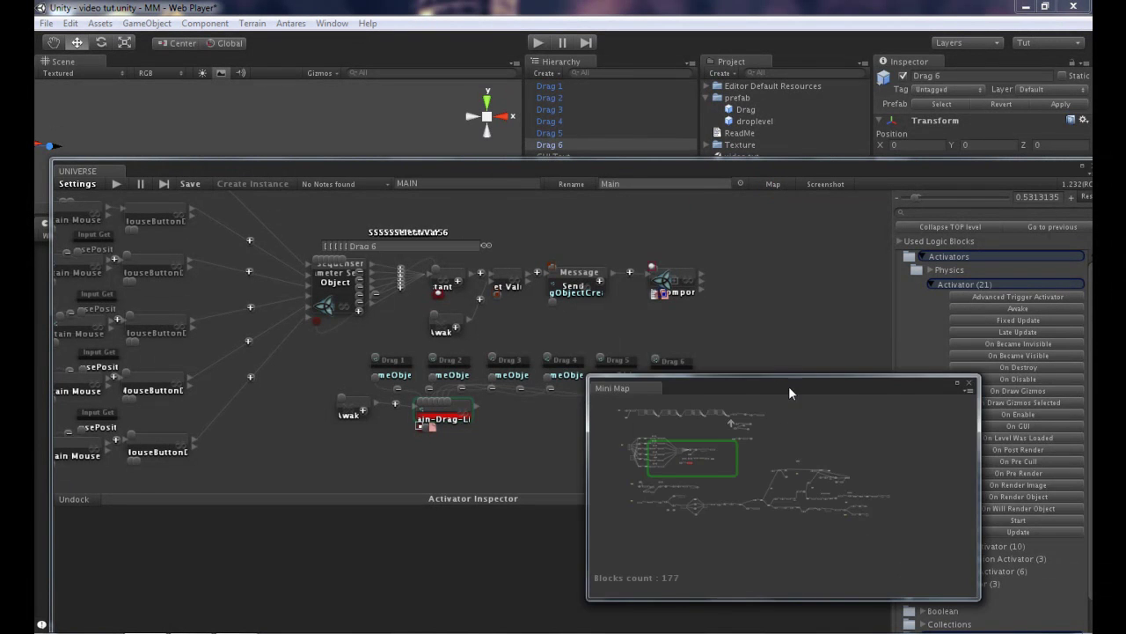
pyautogui.moveTo(787, 388); pyautogui.dragTo(919, 384)
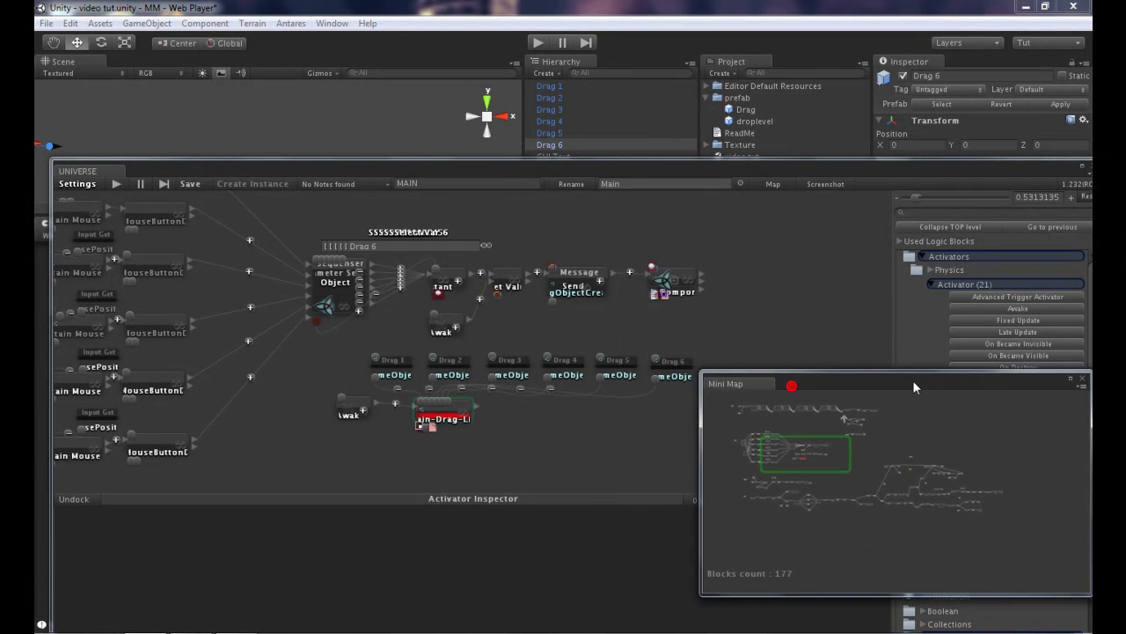
pyautogui.click(498, 298)
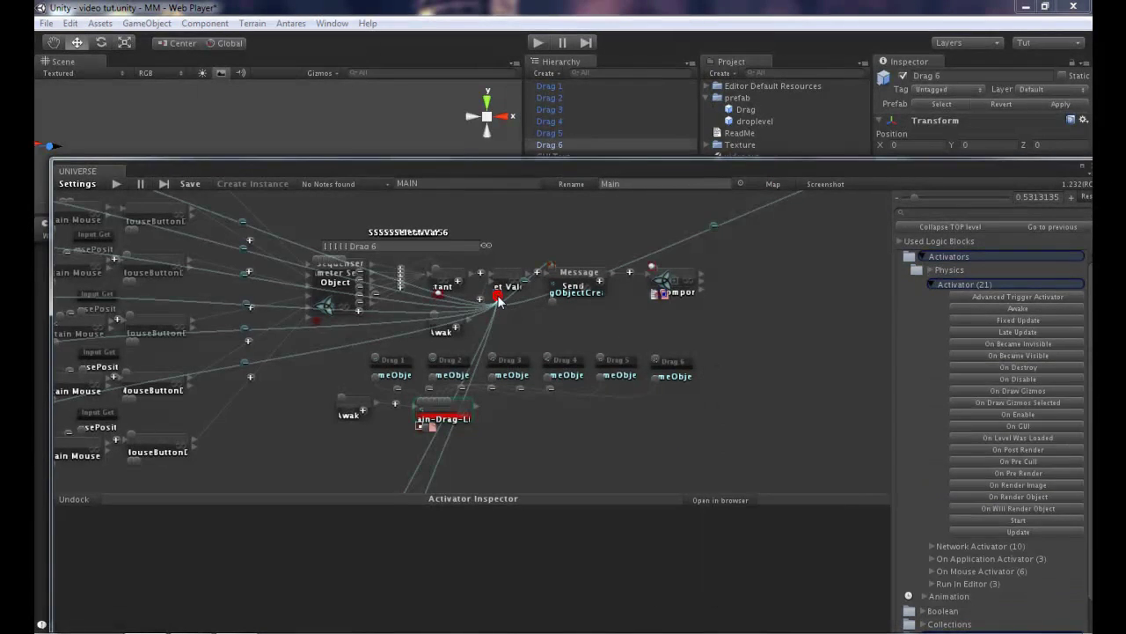
pyautogui.moveTo(646, 329); pyautogui.dragTo(423, 409, button='middle')
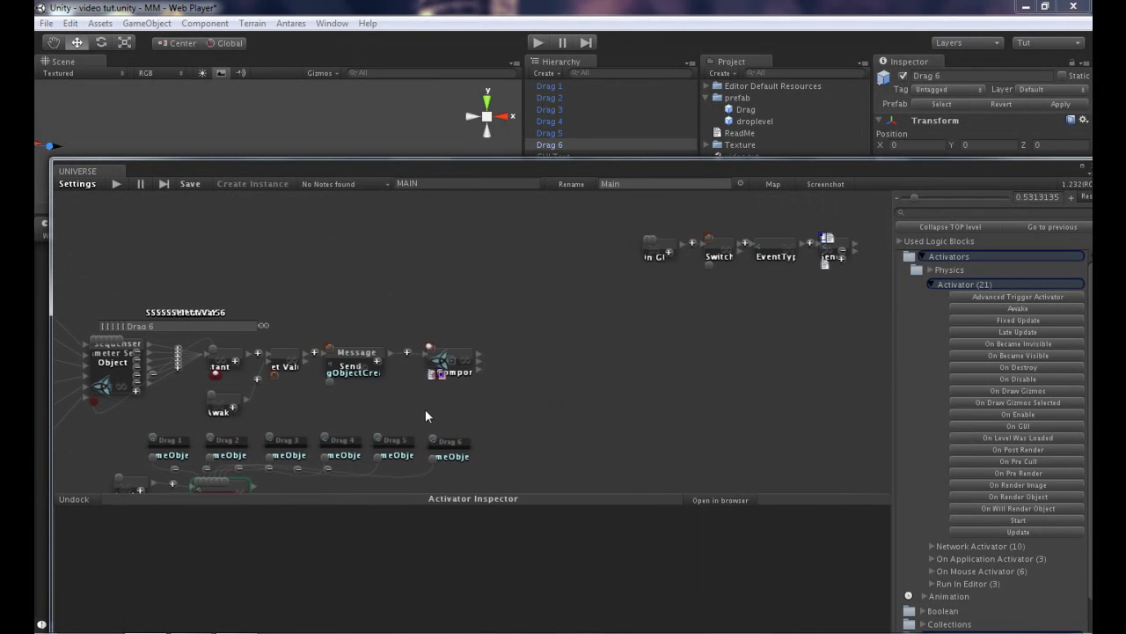
pyautogui.click(712, 237)
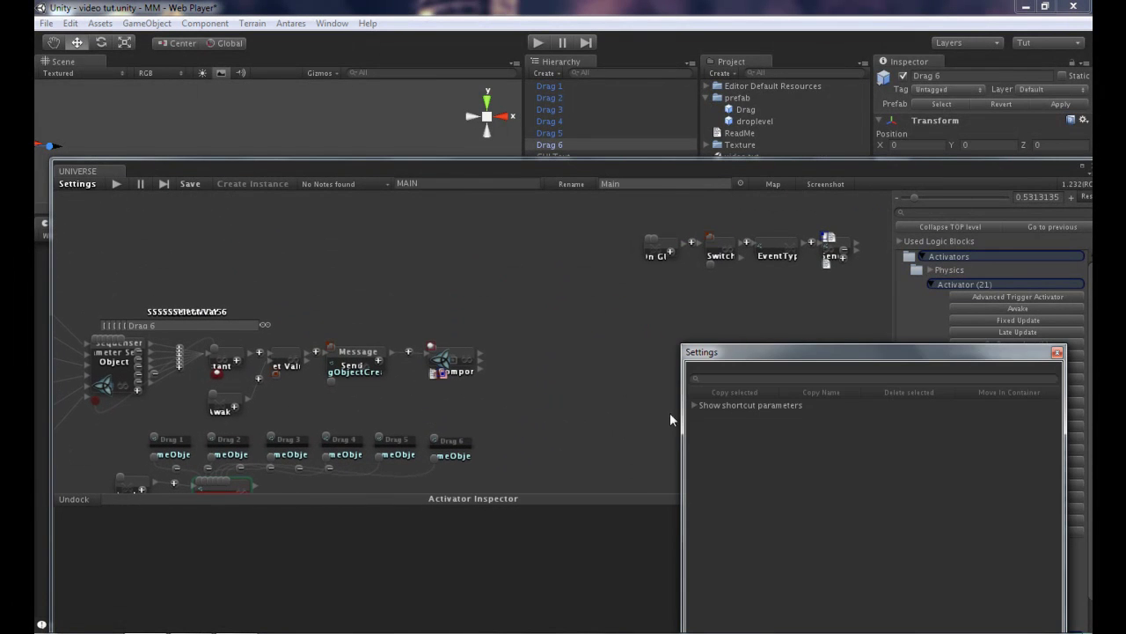
# Turn the container's Boolean wire into a green shortcut named 'new dd created'.
pyautogui.moveTo(494, 412); pyautogui.dragTo(494, 379, button='middle')
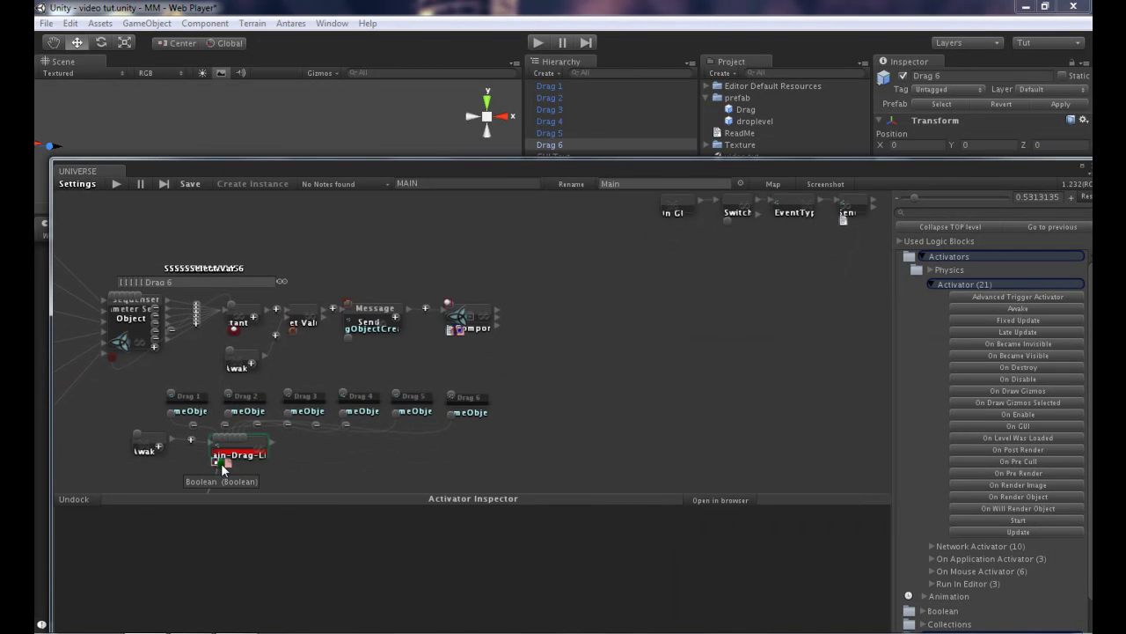
pyautogui.moveTo(332, 473); pyautogui.dragTo(438, 330, button='middle')
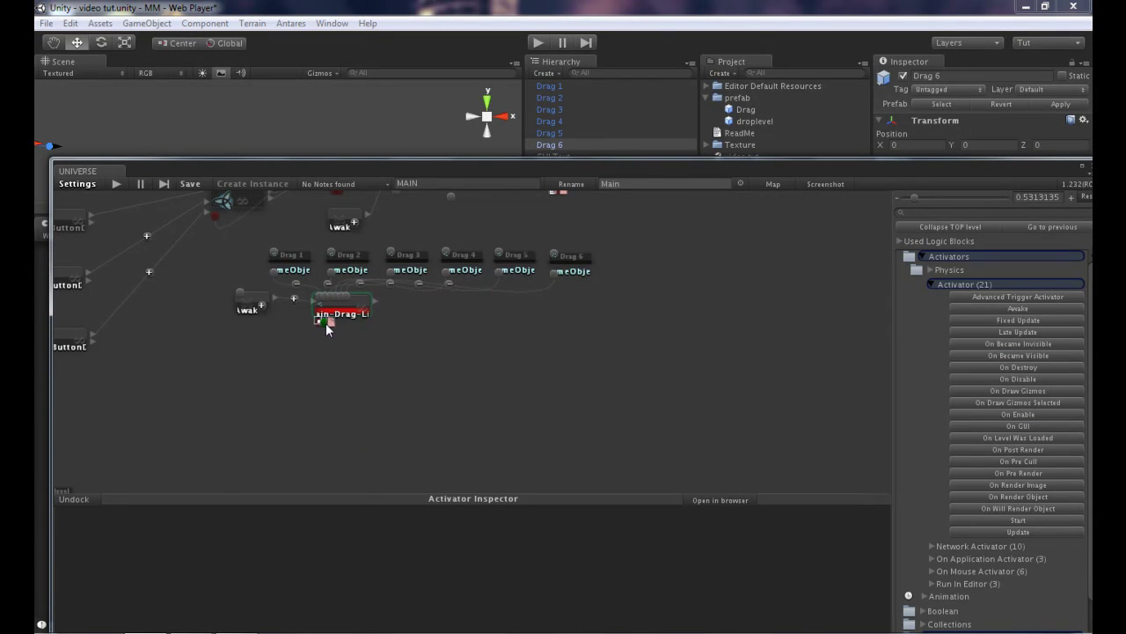
pyautogui.moveTo(326, 324); pyautogui.dragTo(322, 373)
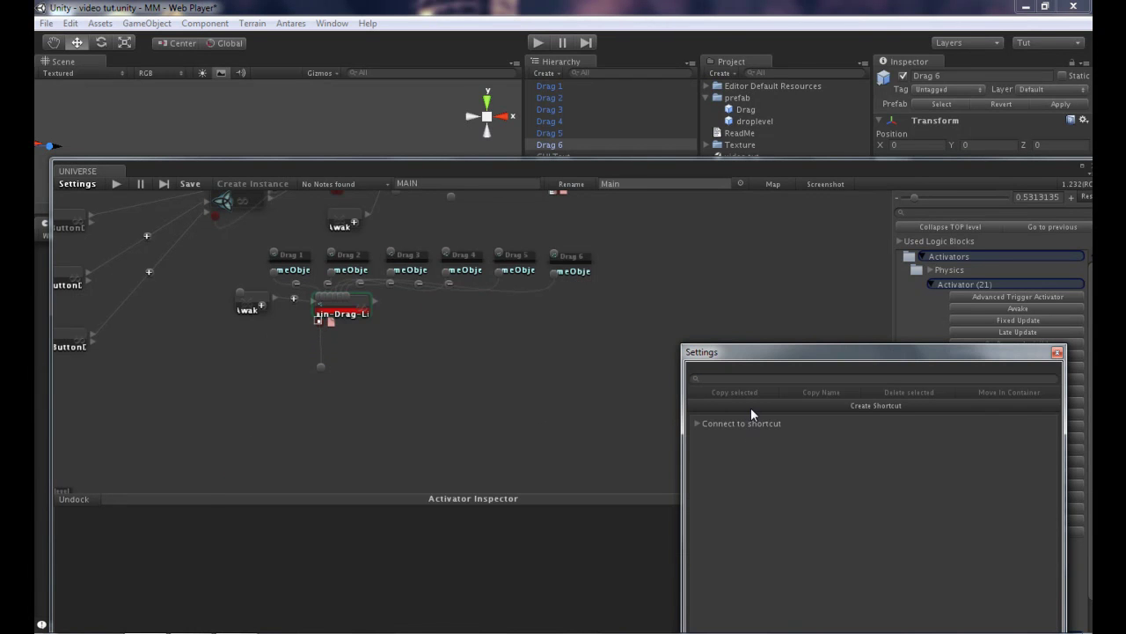
pyautogui.click(744, 421)
pyautogui.click(821, 432)
pyautogui.write('new dd created')
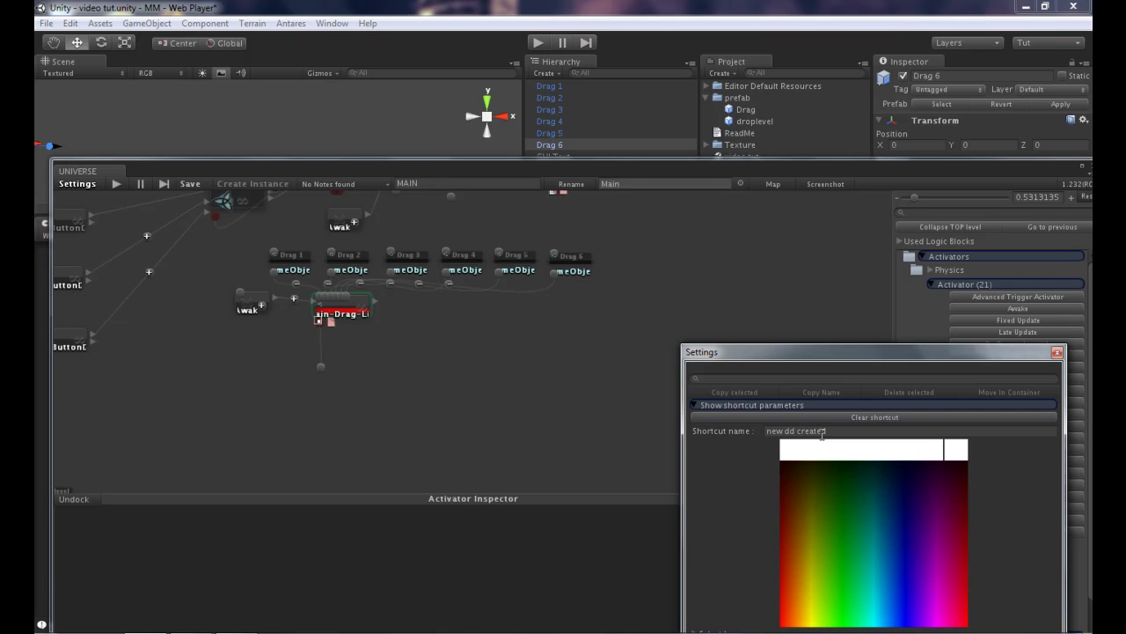
pyautogui.click(818, 510)
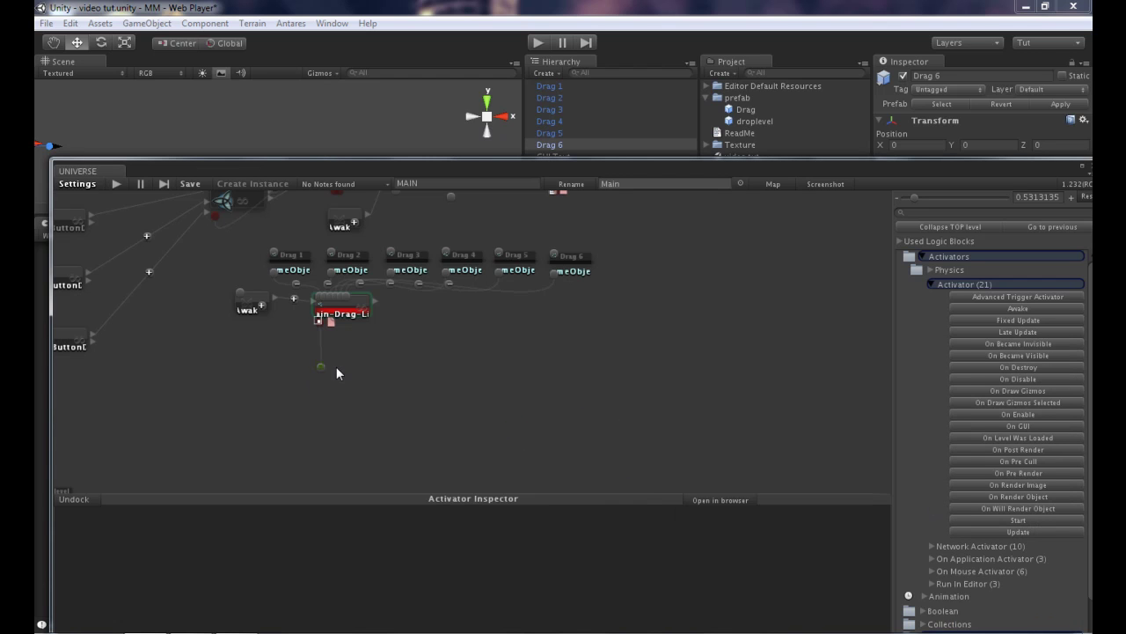
# Reconnect the Switch input from its old shortcut to 'new dd created'.
pyautogui.click(325, 341)
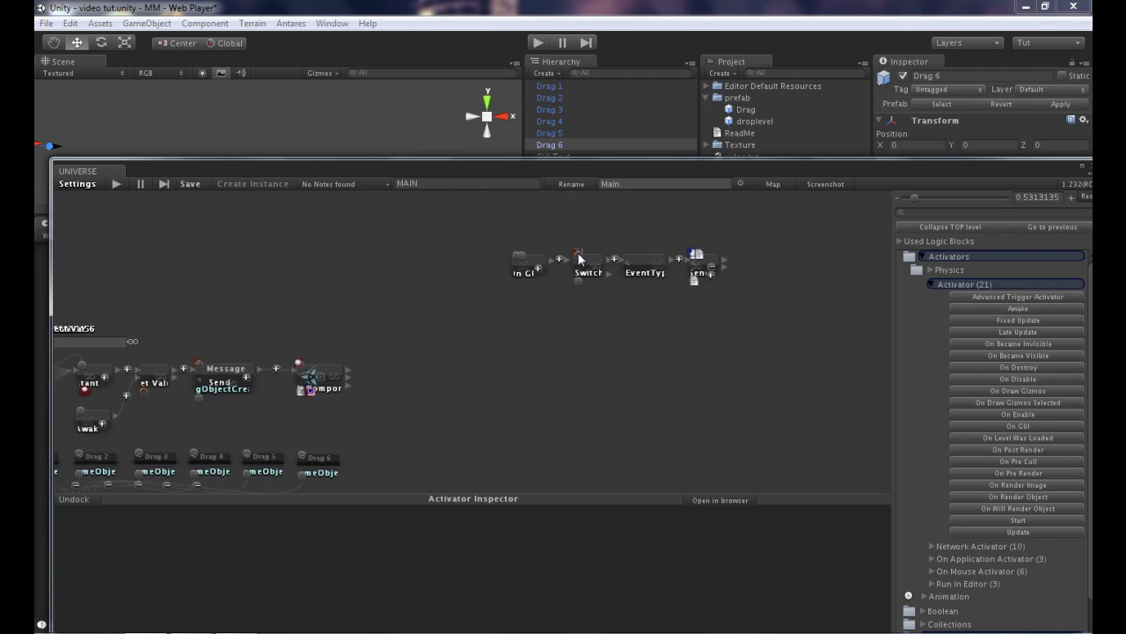
pyautogui.click(579, 258)
pyautogui.click(771, 407)
pyautogui.click(884, 417)
pyautogui.click(778, 409)
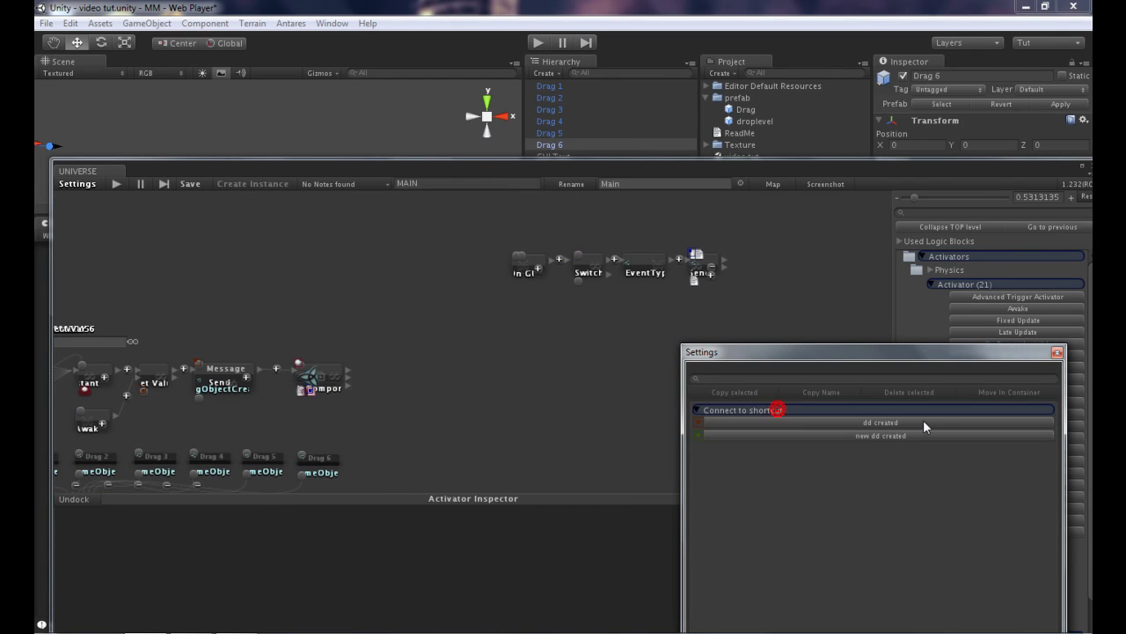
pyautogui.click(883, 434)
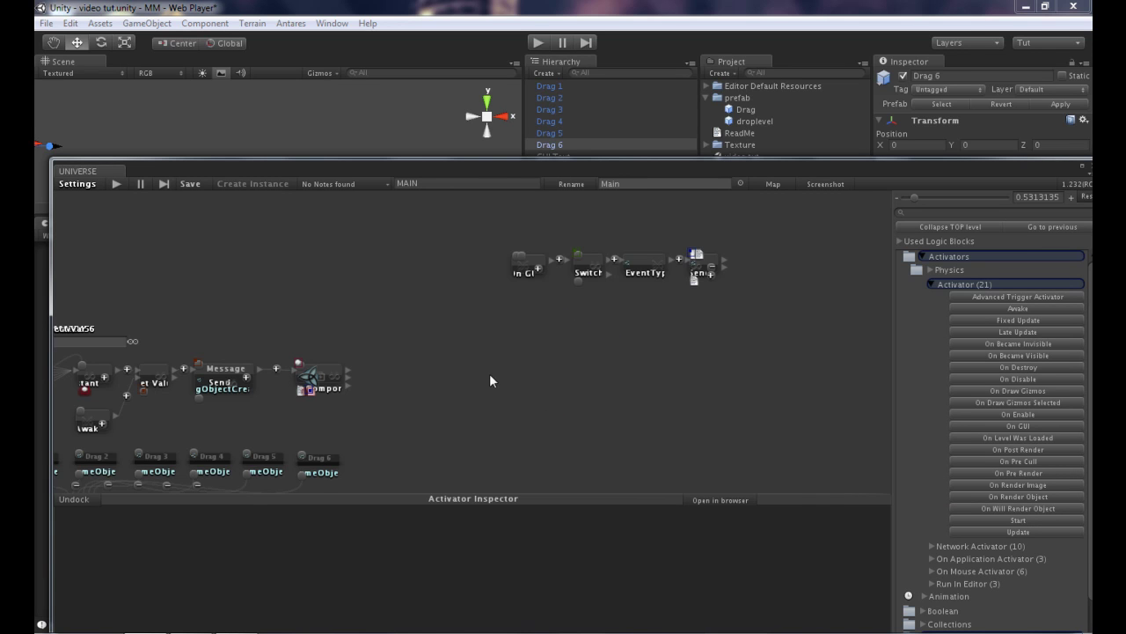
pyautogui.moveTo(489, 374); pyautogui.dragTo(678, 260)
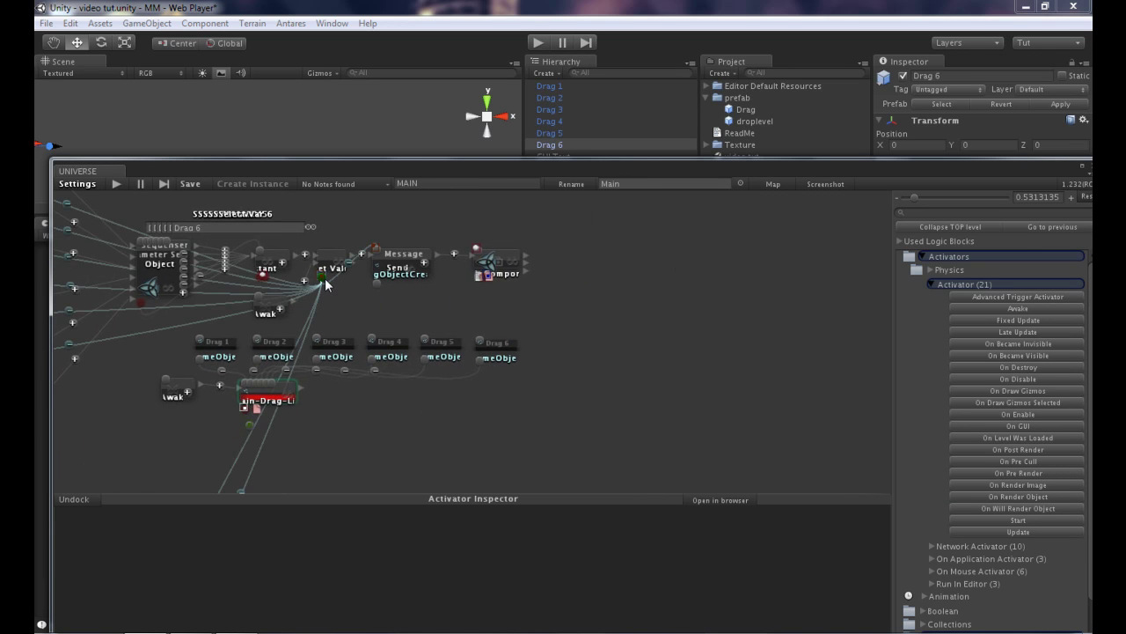
# Disconnect the value-setting block from its shortcut link.
pyautogui.click(347, 455)
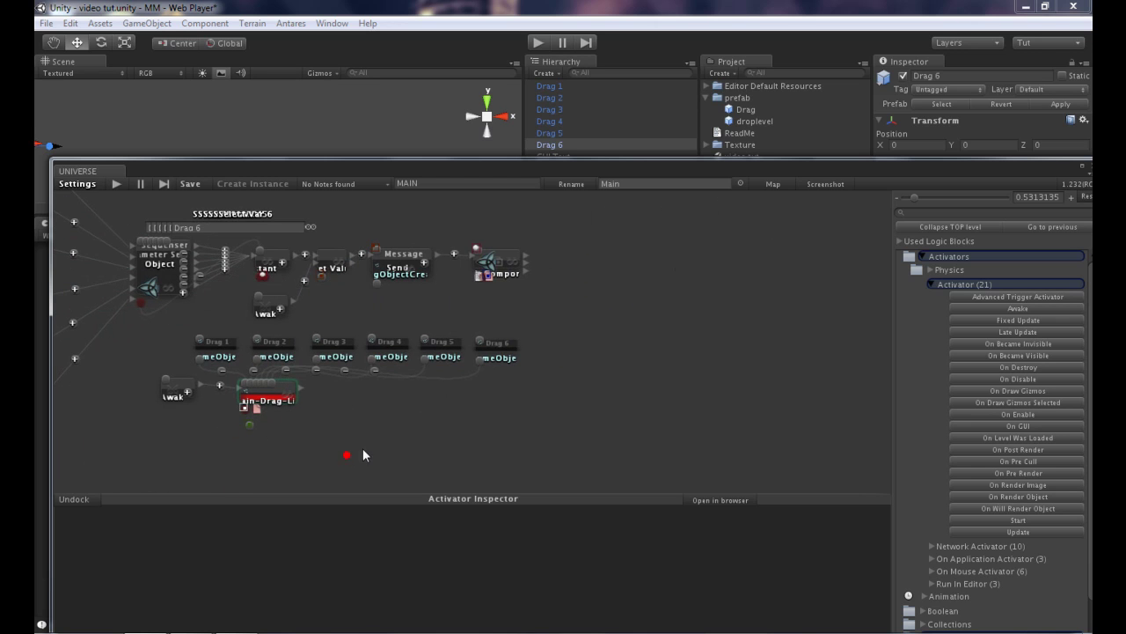
pyautogui.moveTo(497, 402); pyautogui.dragTo(794, 160)
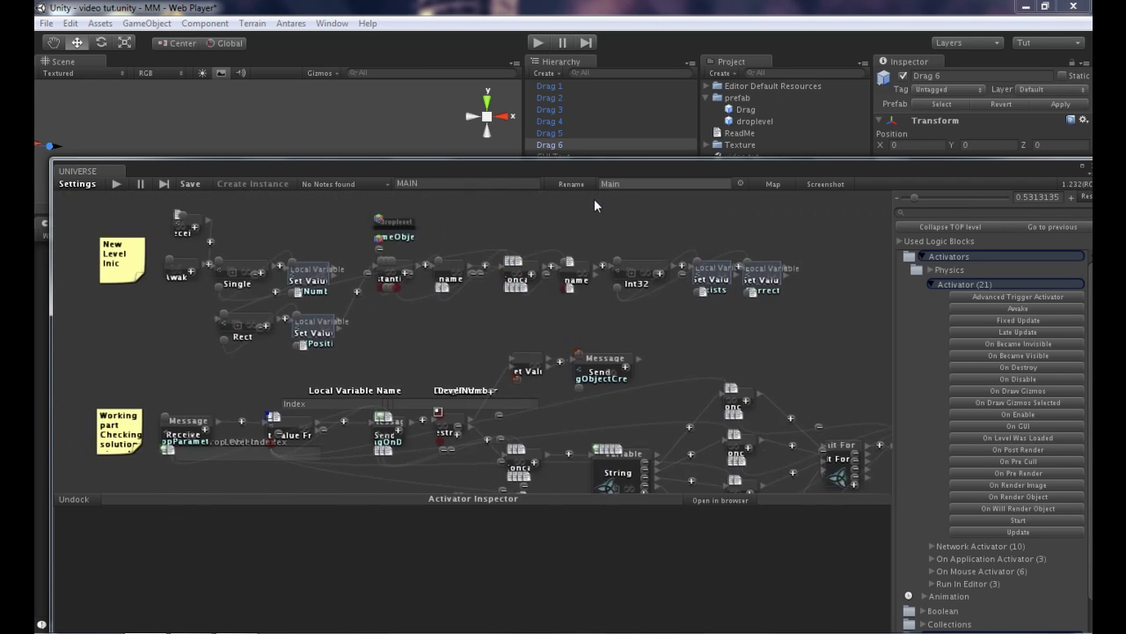
pyautogui.click(528, 380)
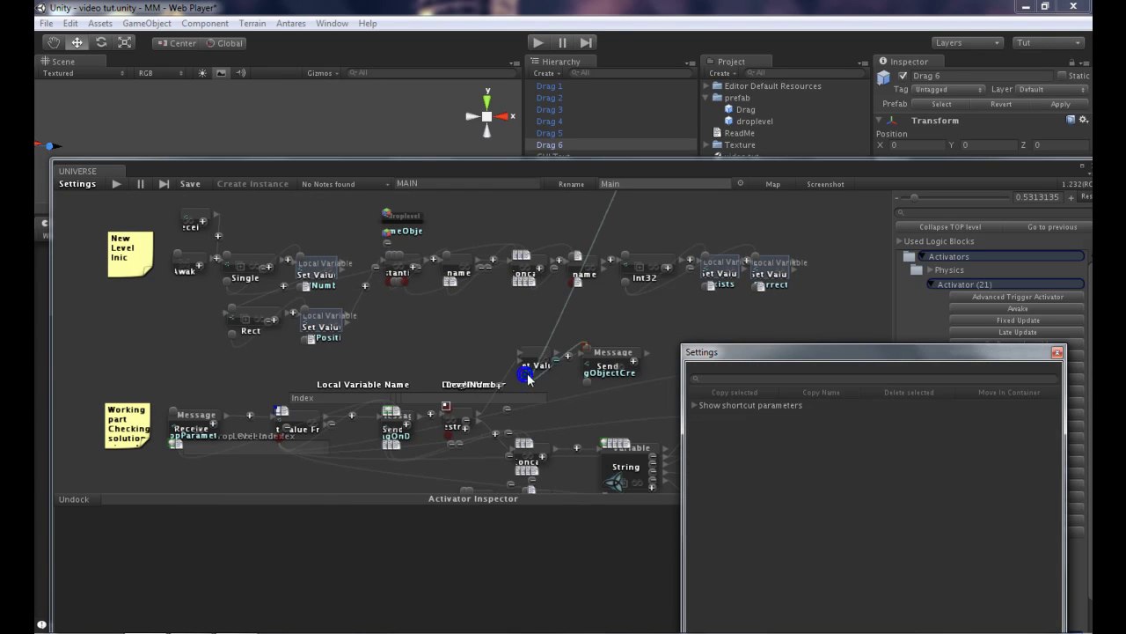
pyautogui.click(909, 412)
pyautogui.click(919, 430)
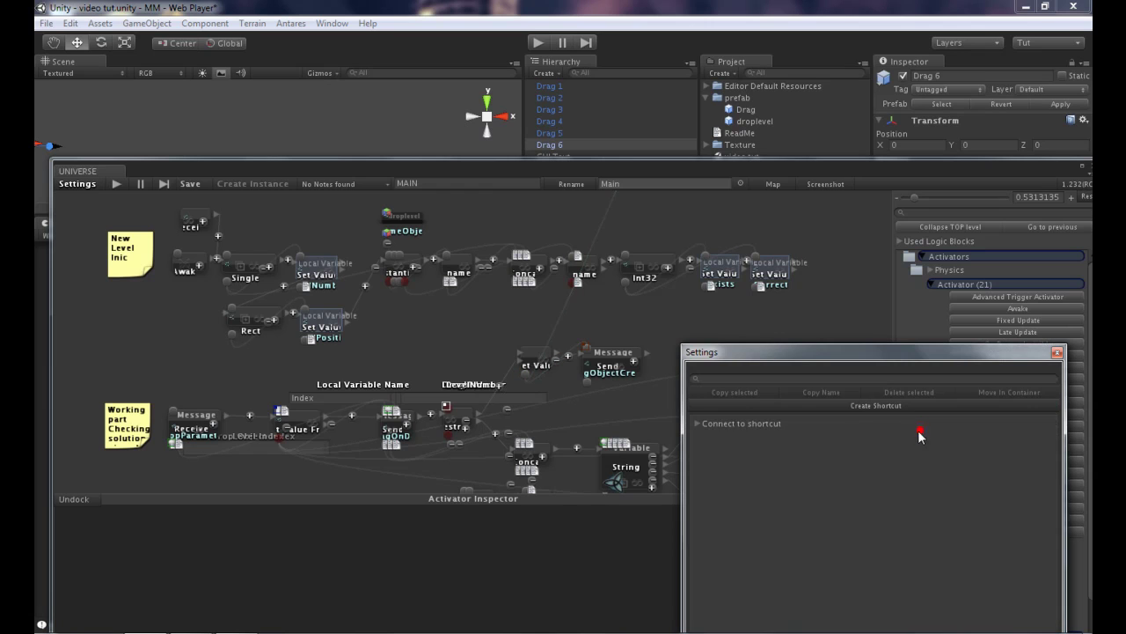
pyautogui.click(601, 352)
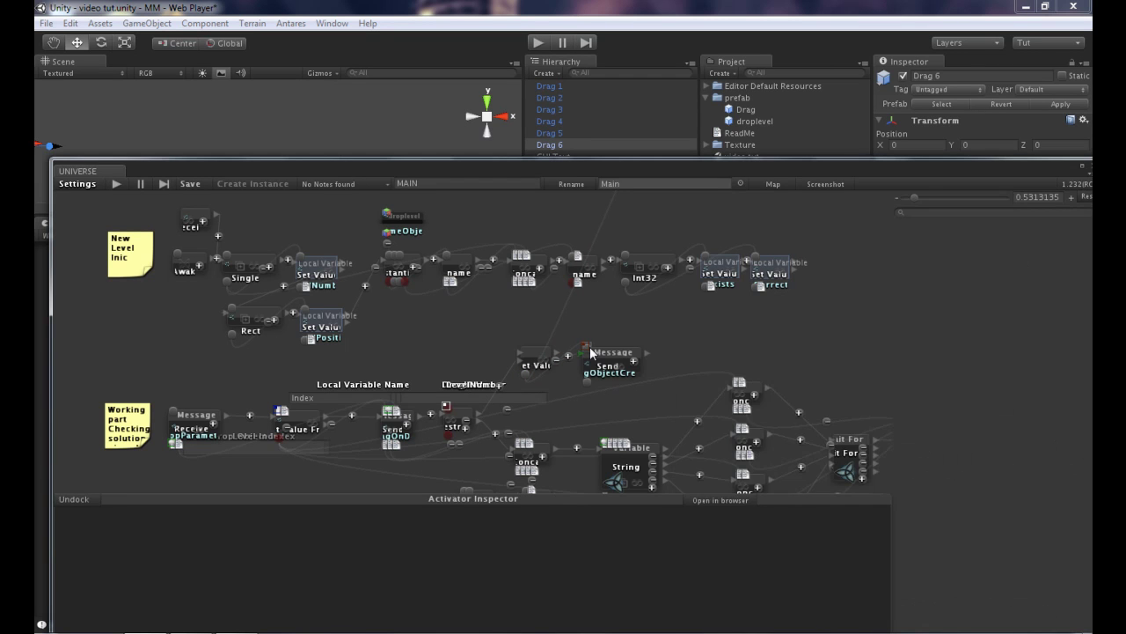
# Disconnect the Send Message input from its shortcut and move the block up and right.
pyautogui.click(588, 347)
pyautogui.click(782, 404)
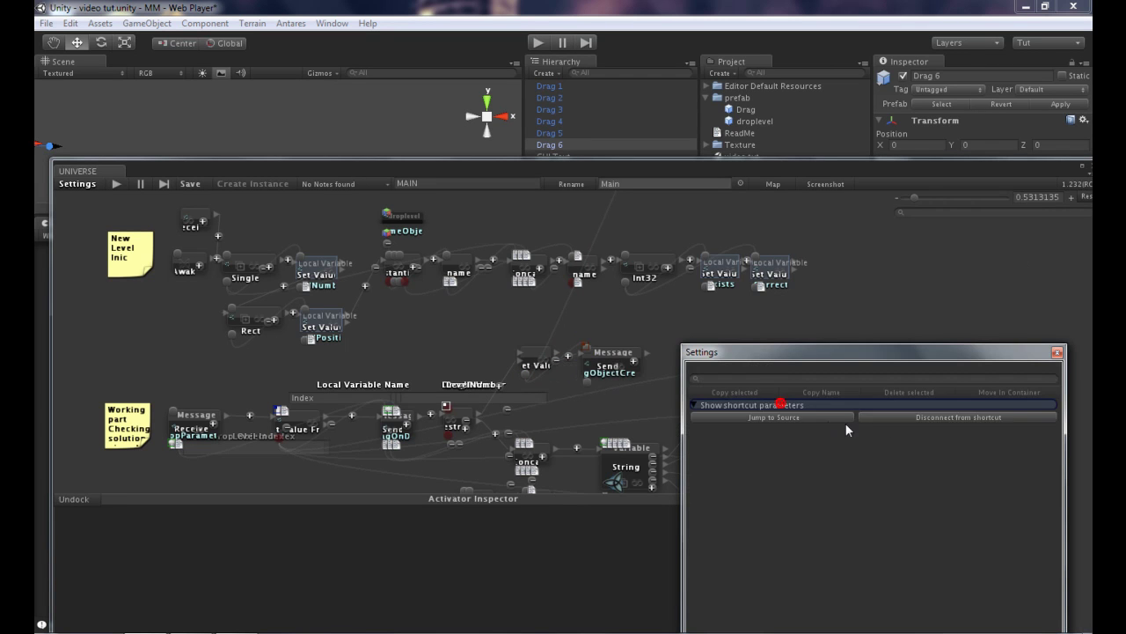
pyautogui.click(905, 419)
pyautogui.click(660, 329)
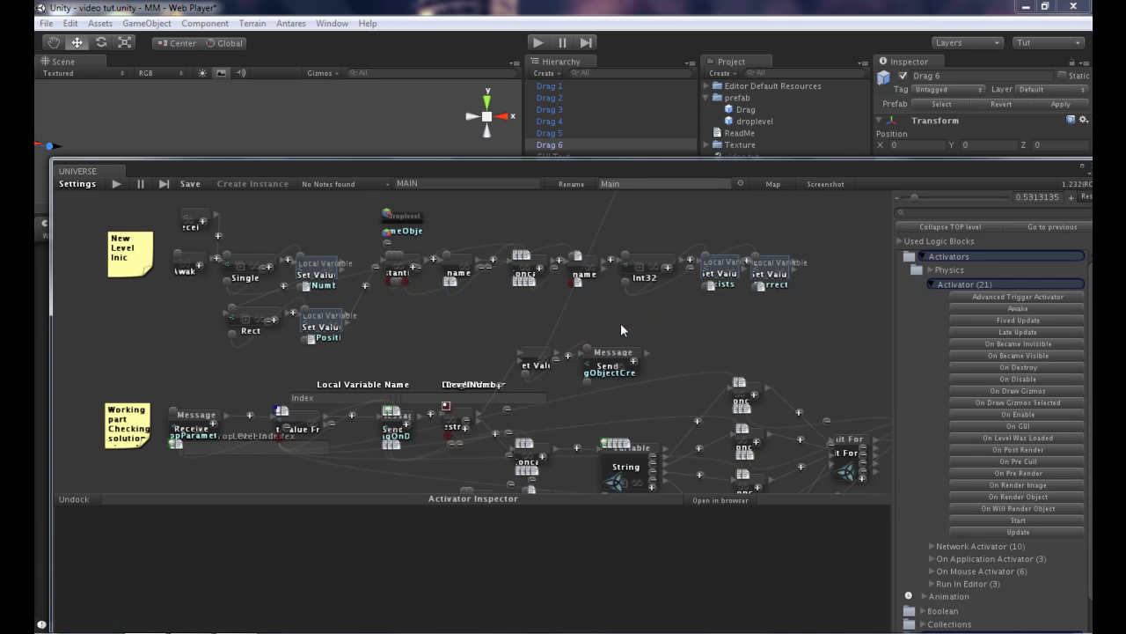
pyautogui.scroll(5, 617, 326)
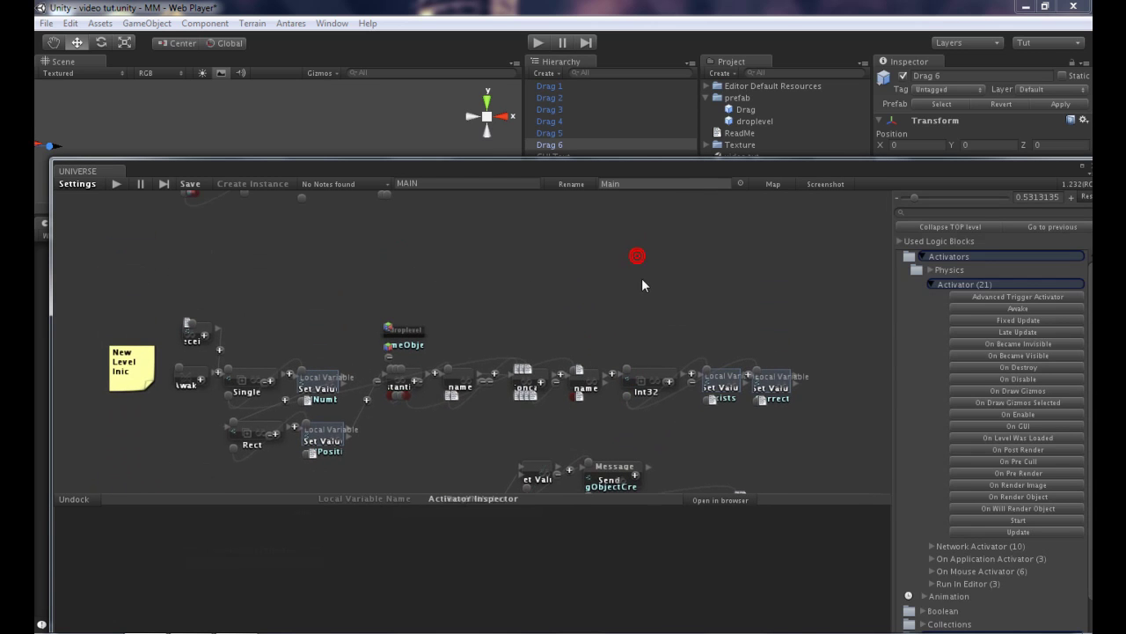
pyautogui.scroll(-2, 646, 255)
pyautogui.scroll(-2, 657, 206)
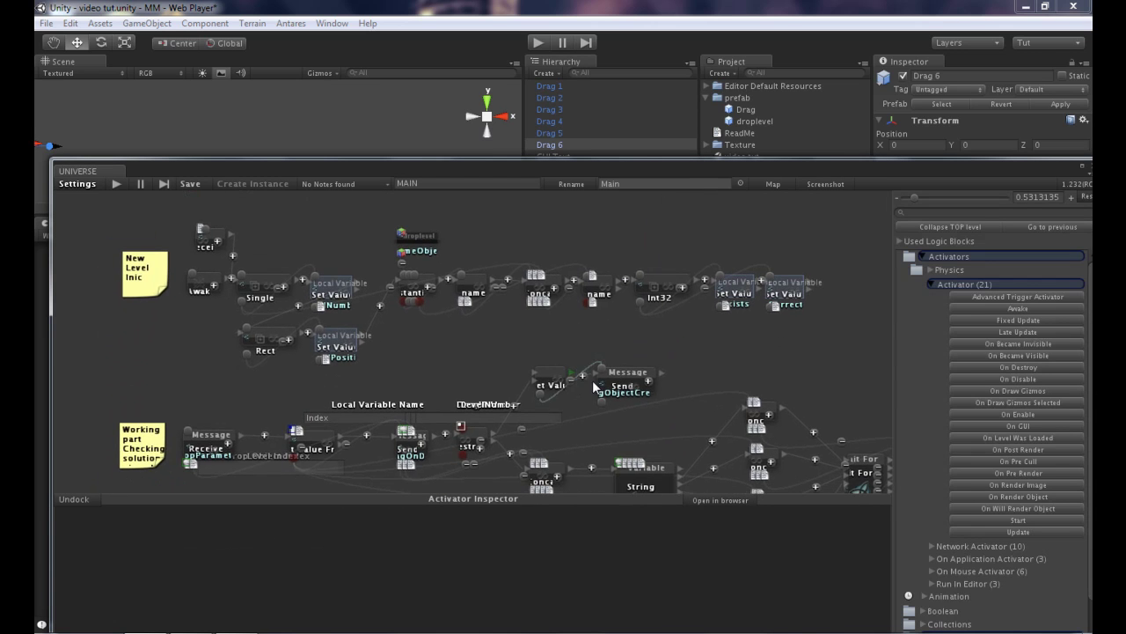
pyautogui.moveTo(628, 373); pyautogui.dragTo(654, 367)
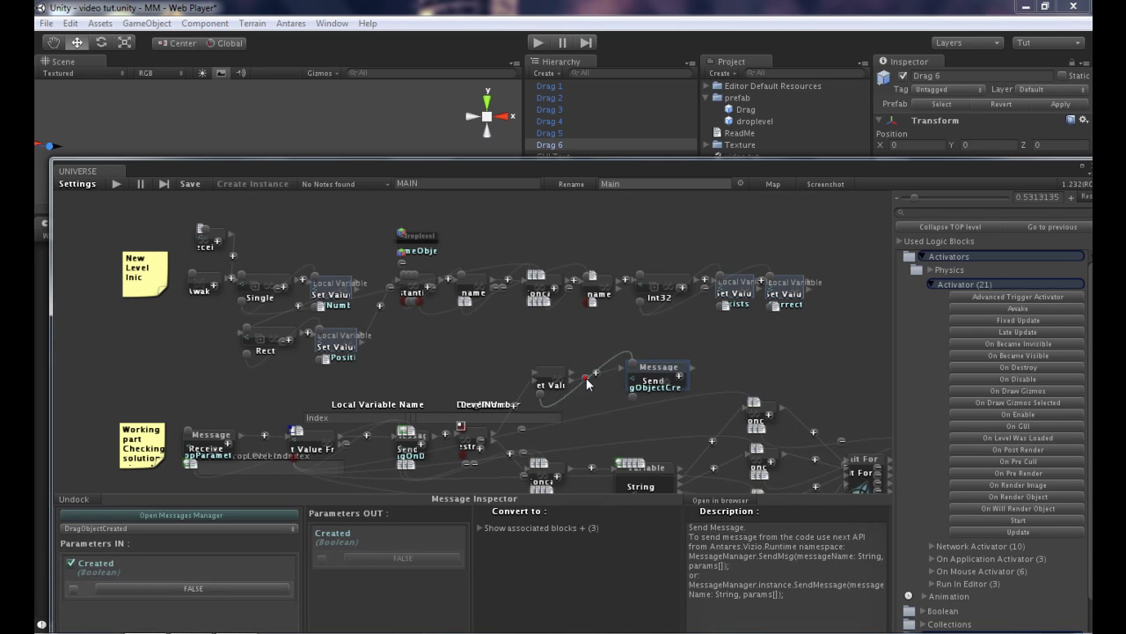
# Connect the value block to the dd created shortcut.
pyautogui.click(586, 380)
pyautogui.doubleClick(542, 391)
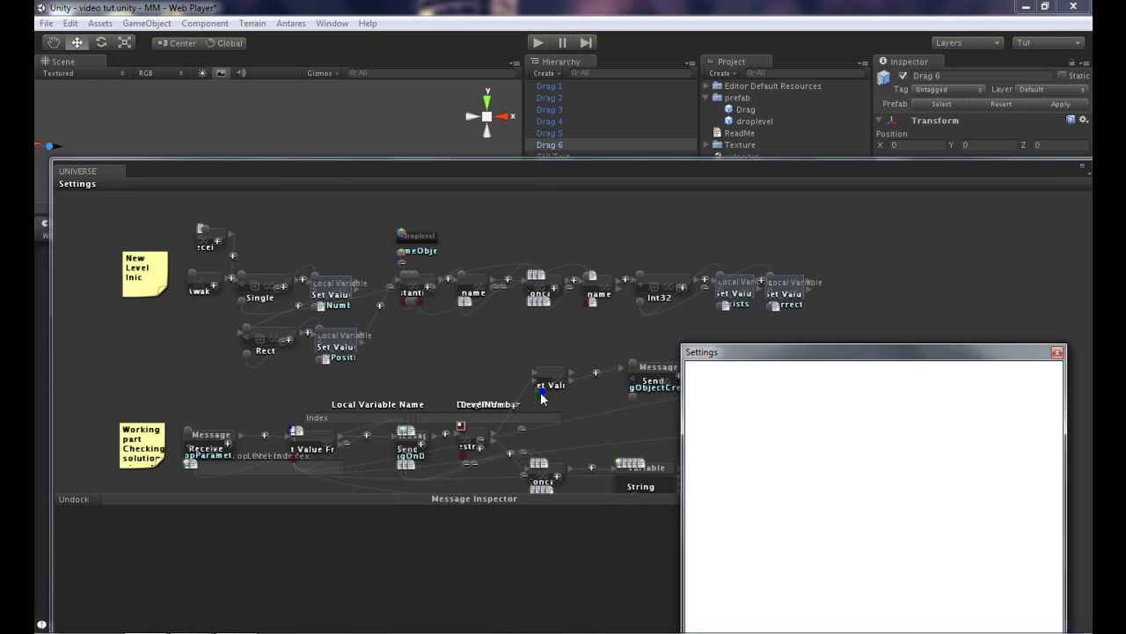
pyautogui.click(721, 423)
pyautogui.click(794, 446)
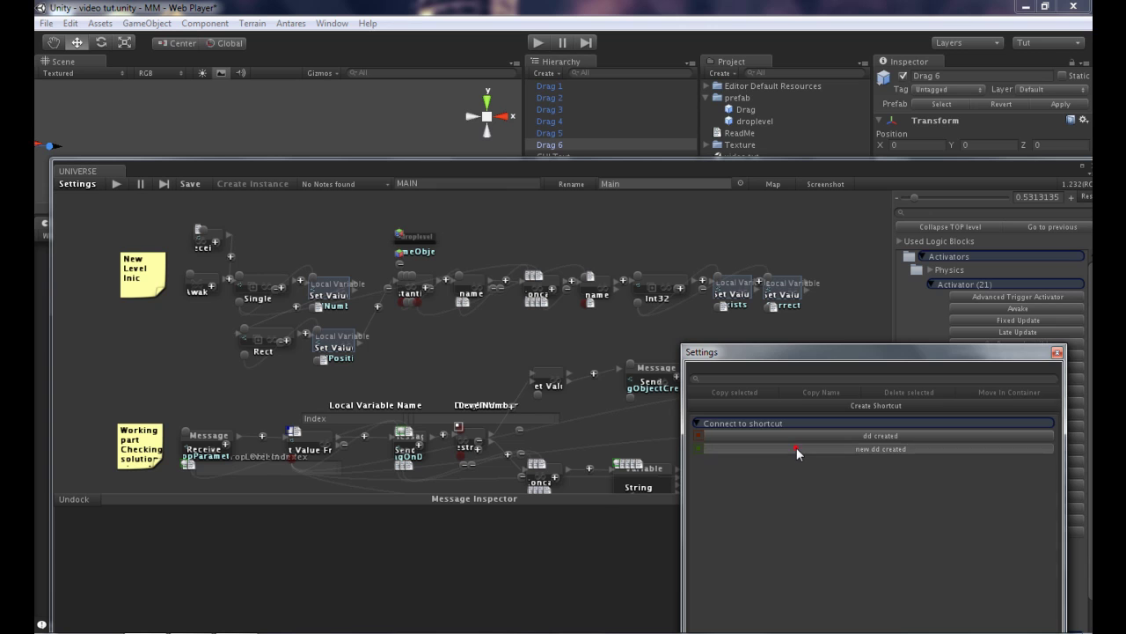
# Connect the Send Message block's input to an existing shortcut.
pyautogui.doubleClick(635, 367)
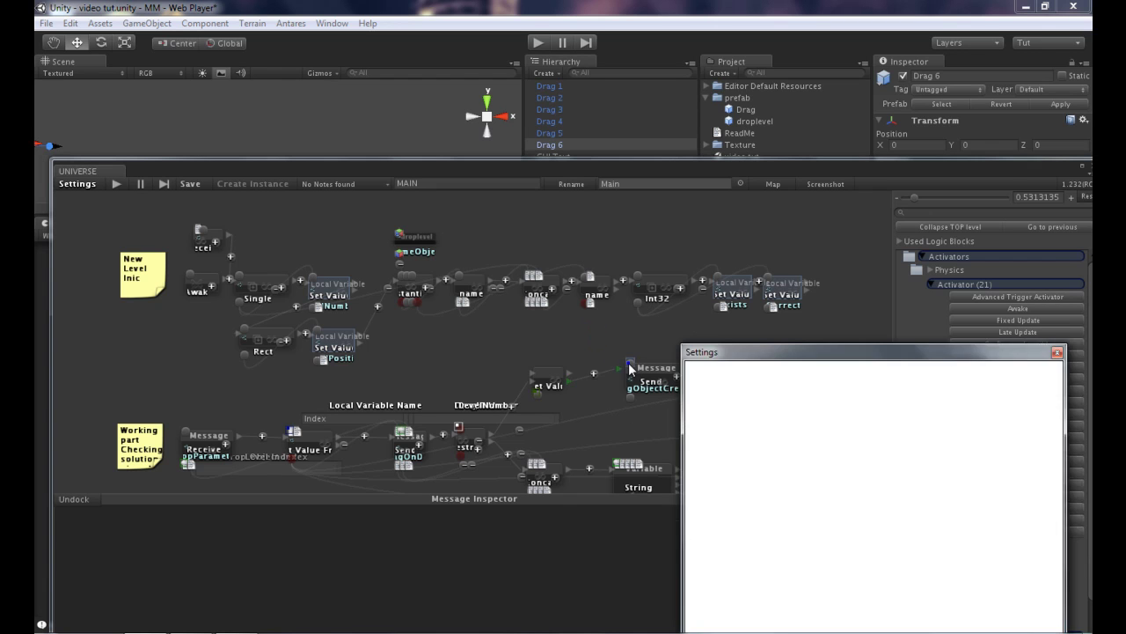
pyautogui.click(725, 405)
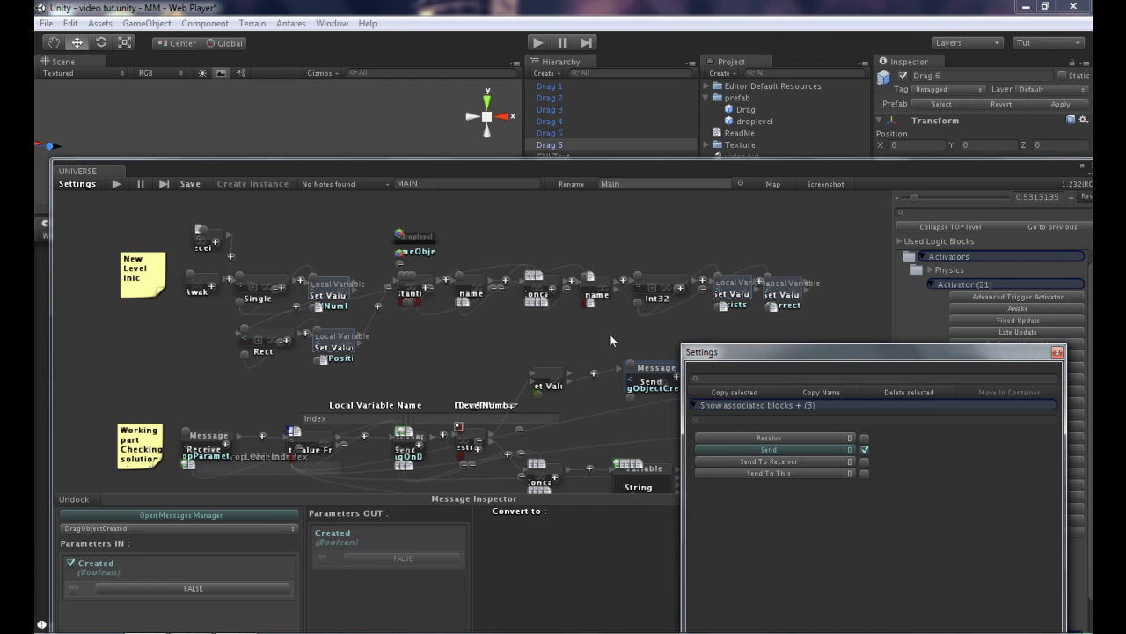
pyautogui.click(610, 340)
pyautogui.doubleClick(630, 362)
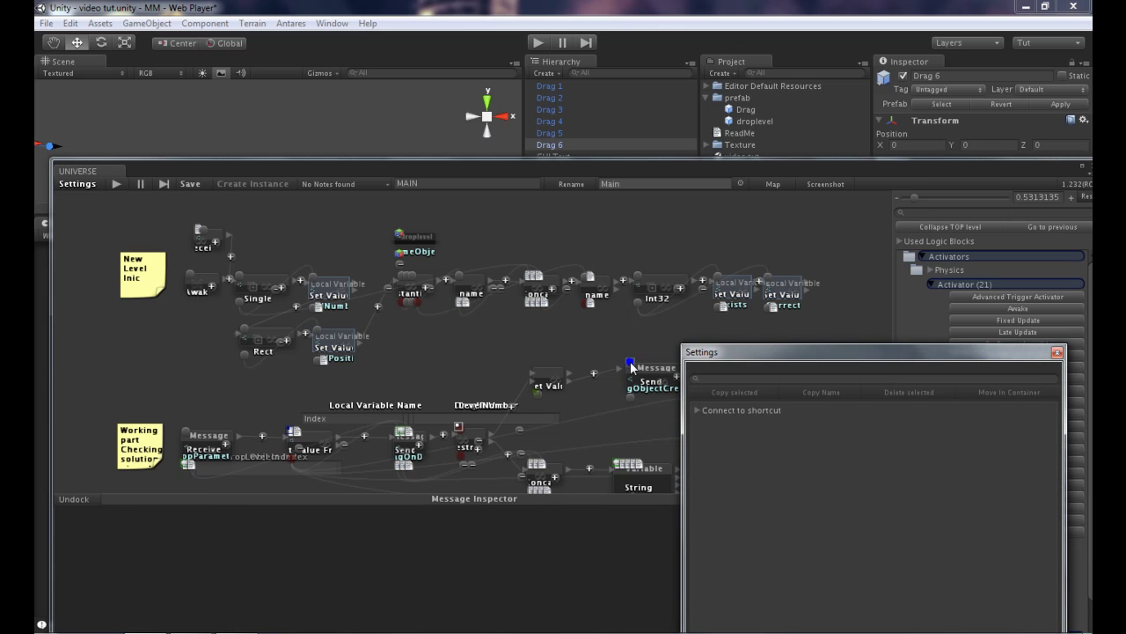
pyautogui.click(719, 410)
pyautogui.click(788, 436)
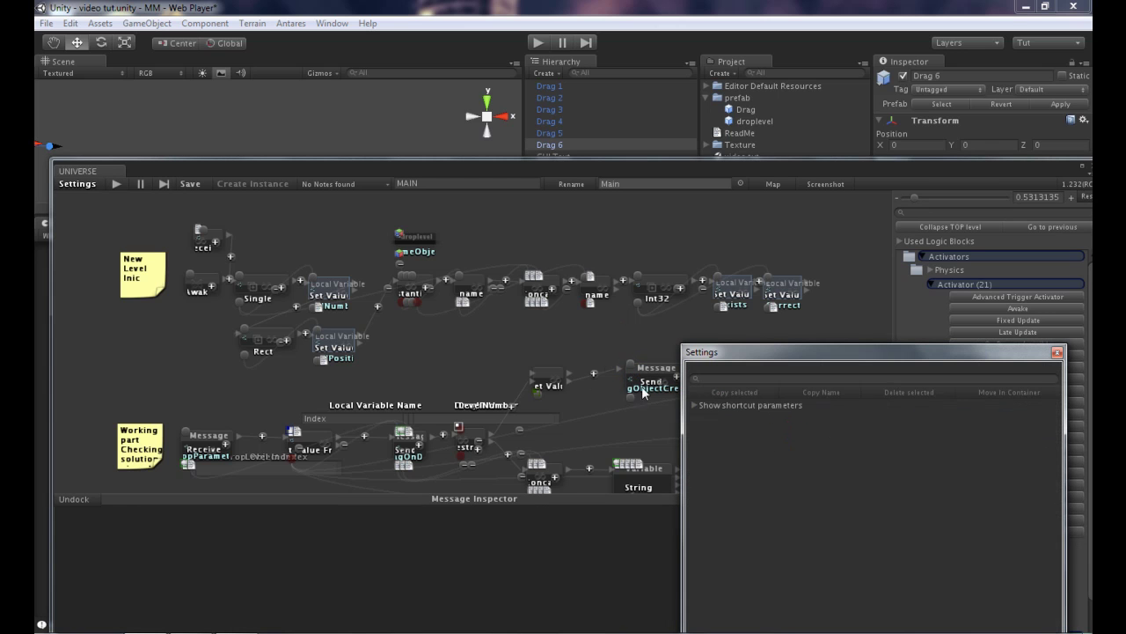
pyautogui.click(606, 345)
# Create a new shortcut on the container's output named New Vizio component, with a chosen colour.
pyautogui.moveTo(606, 345); pyautogui.dragTo(553, 416, button='middle')
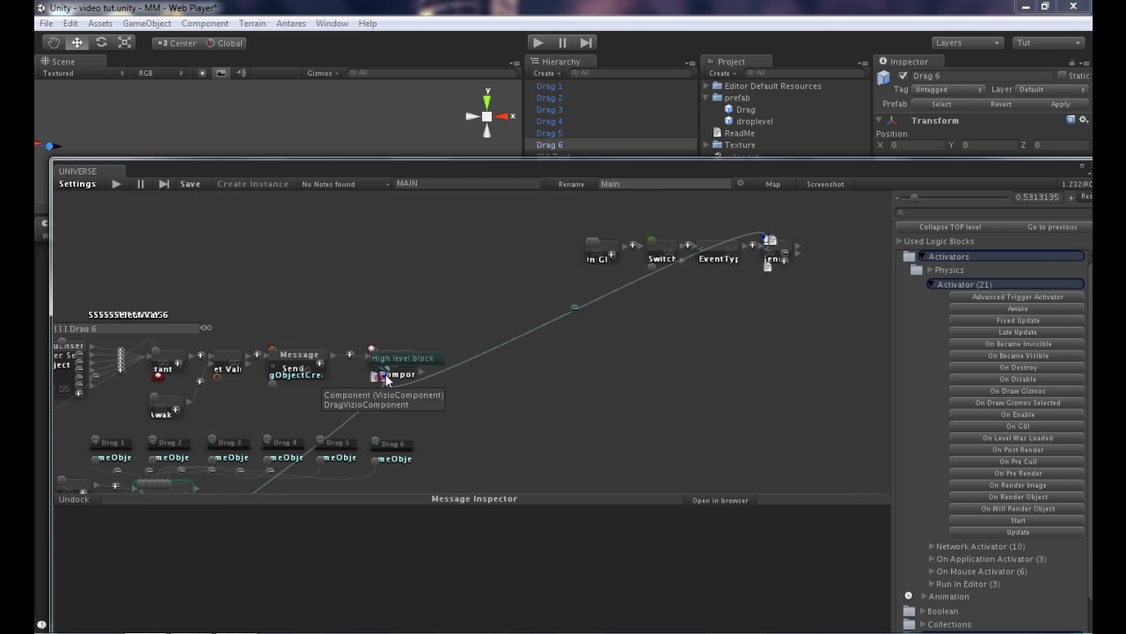
pyautogui.moveTo(415, 398)
pyautogui.mouseDown(button='middle')
pyautogui.moveTo(638, 297)
pyautogui.moveTo(575, 324)
pyautogui.mouseUp(button='middle')
pyautogui.click(315, 436)
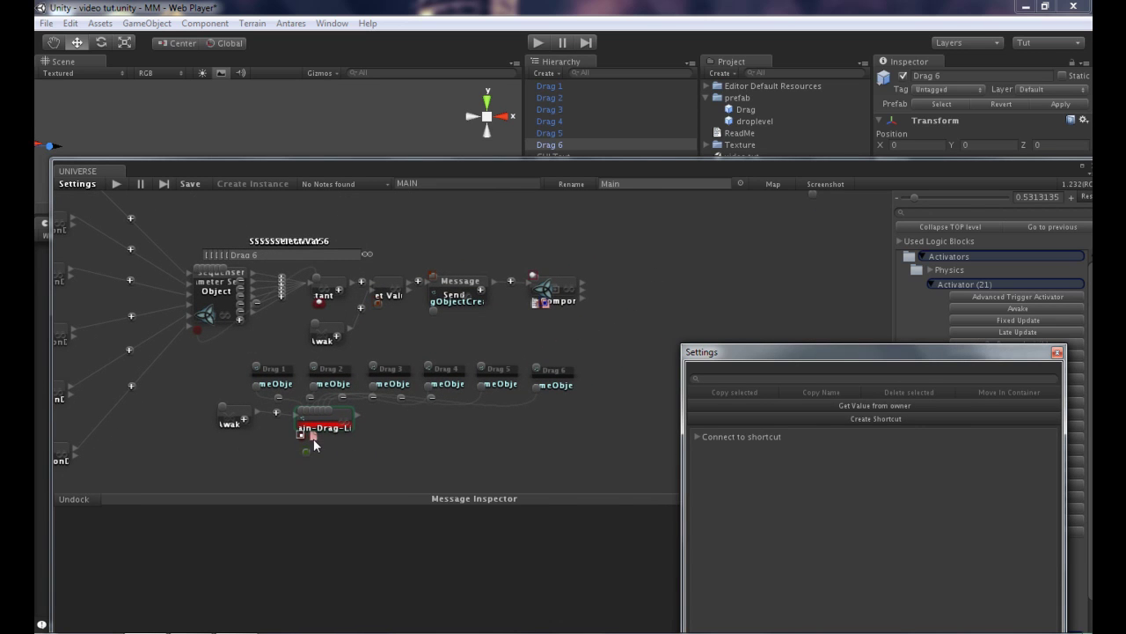
pyautogui.click(313, 438)
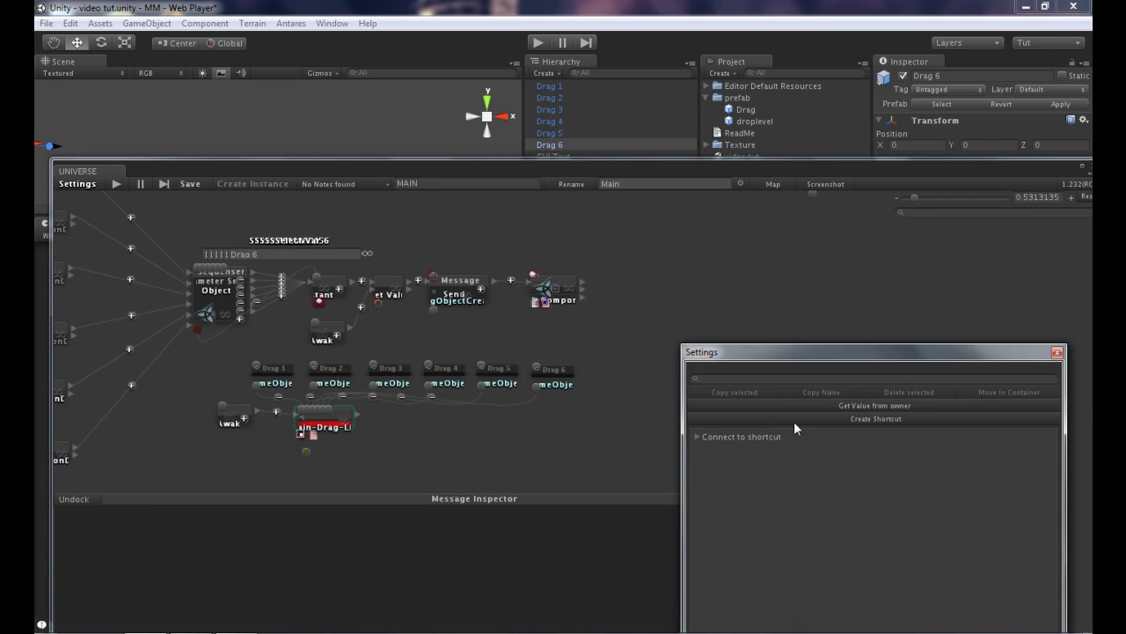
pyautogui.click(801, 418)
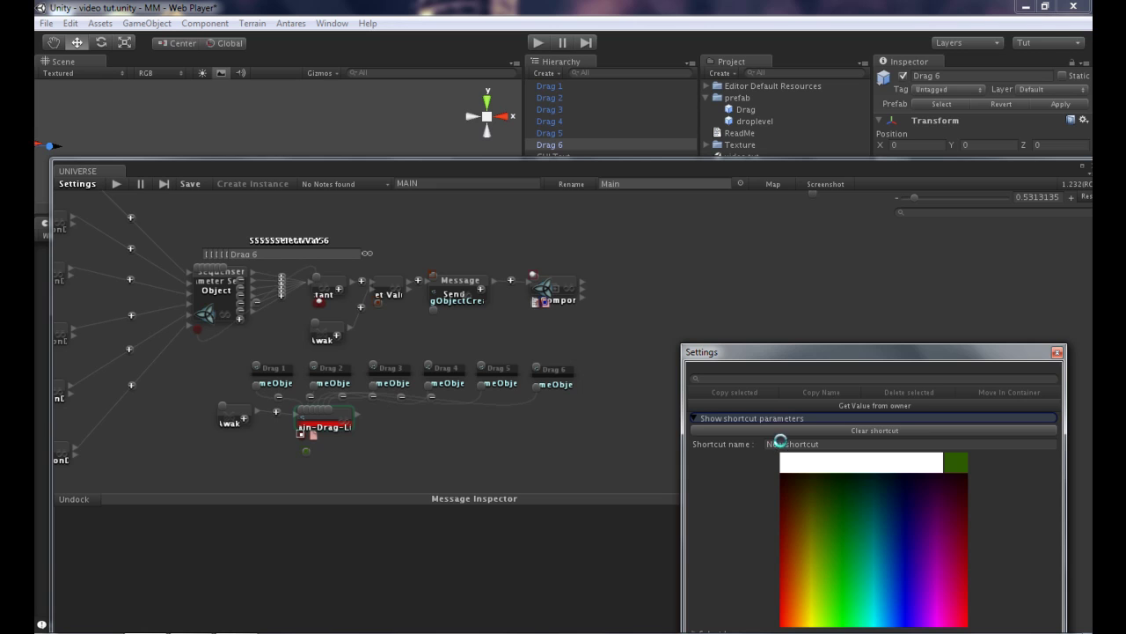
pyautogui.moveTo(780, 441); pyautogui.dragTo(836, 444)
pyautogui.write('NewV')
pyautogui.click(786, 536)
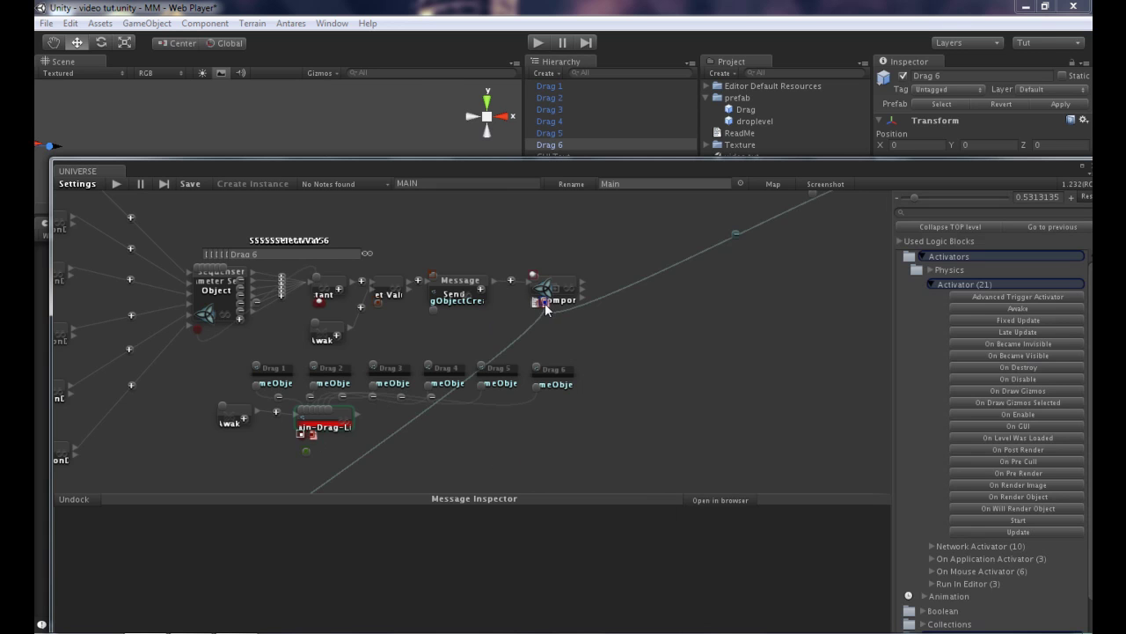
# Disconnect the On GUI Send block's target from DragVizioComponent and connect it to New Vizio component.
pyautogui.moveTo(781, 345); pyautogui.dragTo(669, 414)
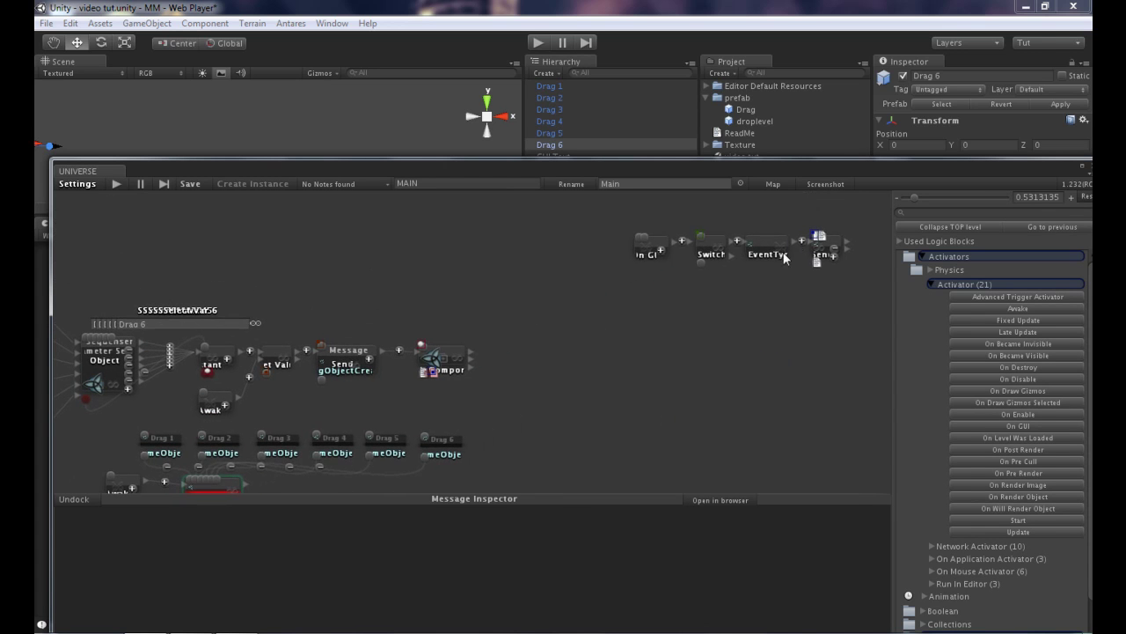
pyautogui.click(816, 237)
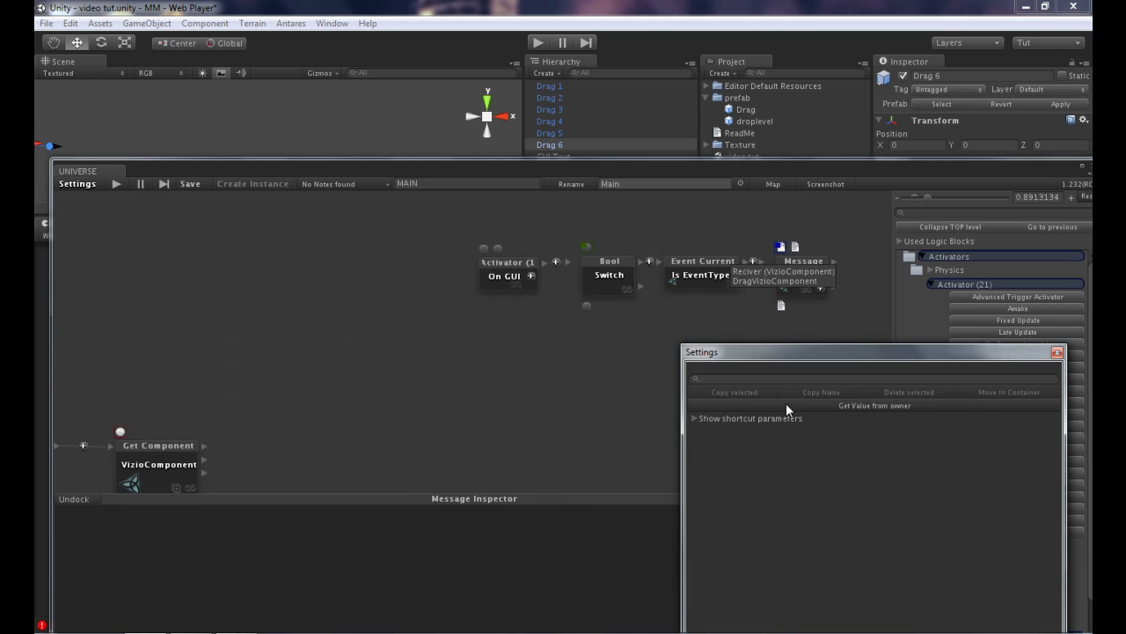
pyautogui.click(743, 417)
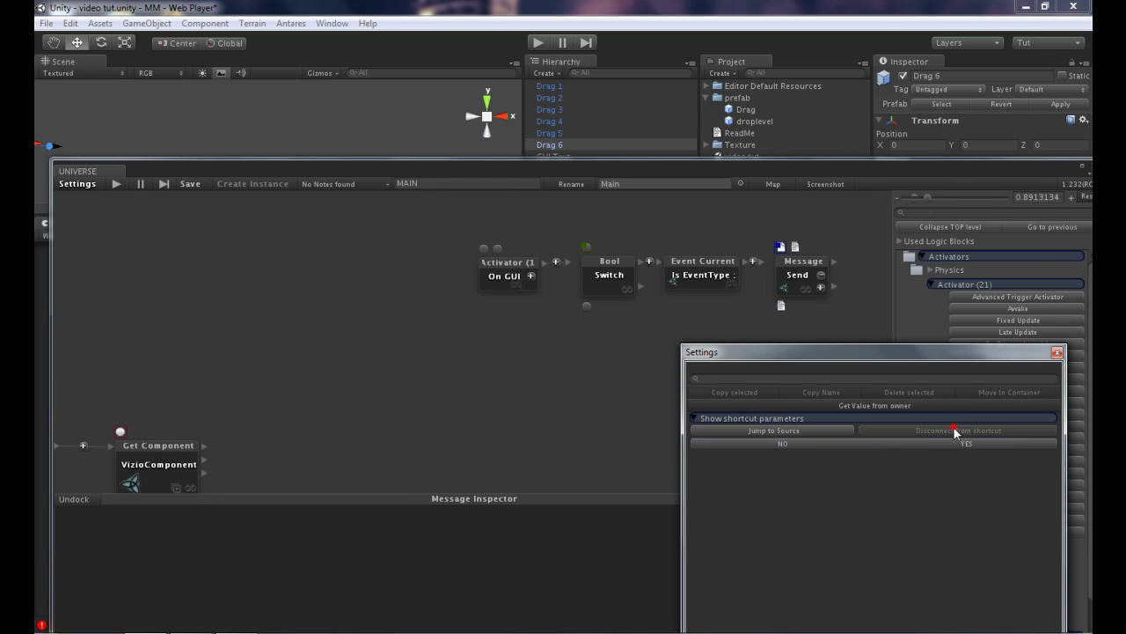
pyautogui.click(940, 434)
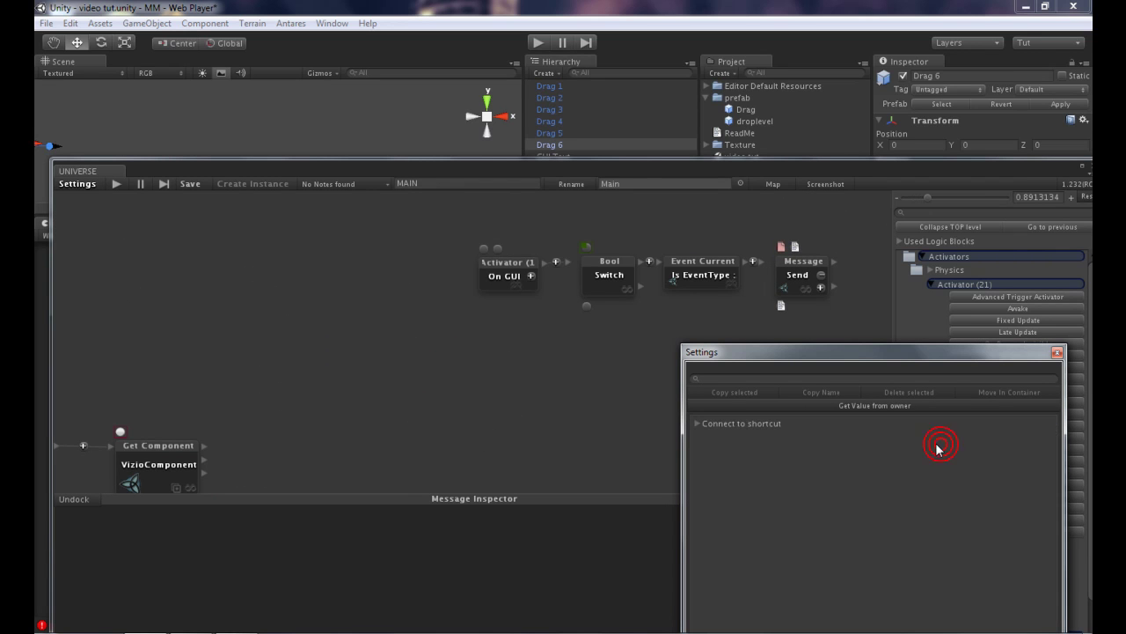
pyautogui.click(750, 423)
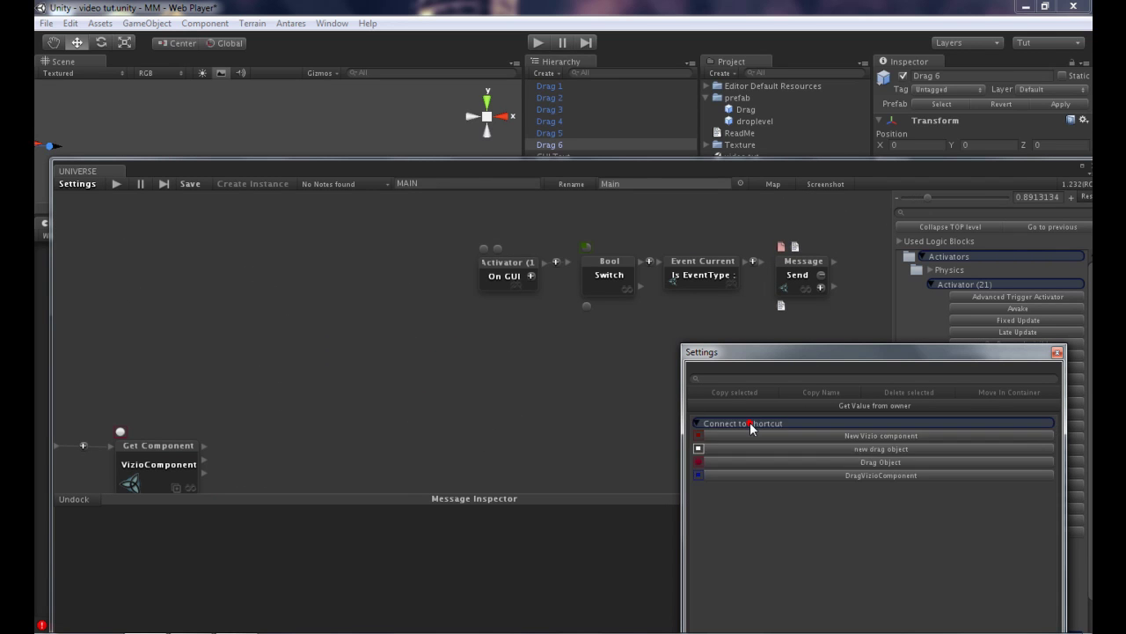
pyautogui.click(824, 433)
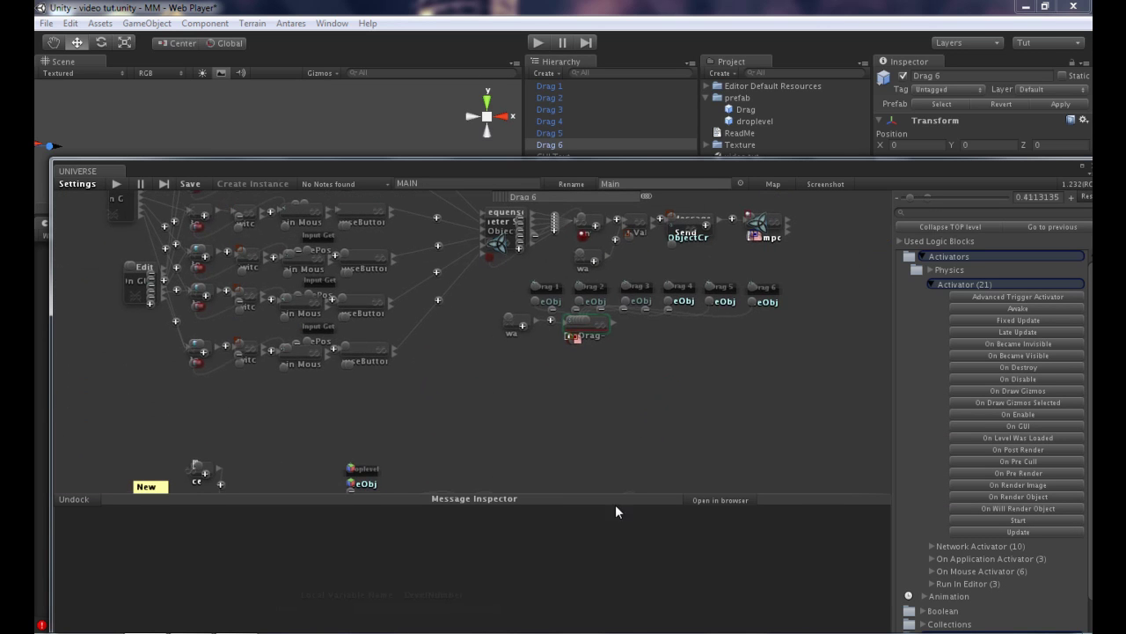
# Disconnect the Get Value From block's target from DragVizioComponent, confirming YES.
pyautogui.moveTo(620, 503); pyautogui.dragTo(636, 601)
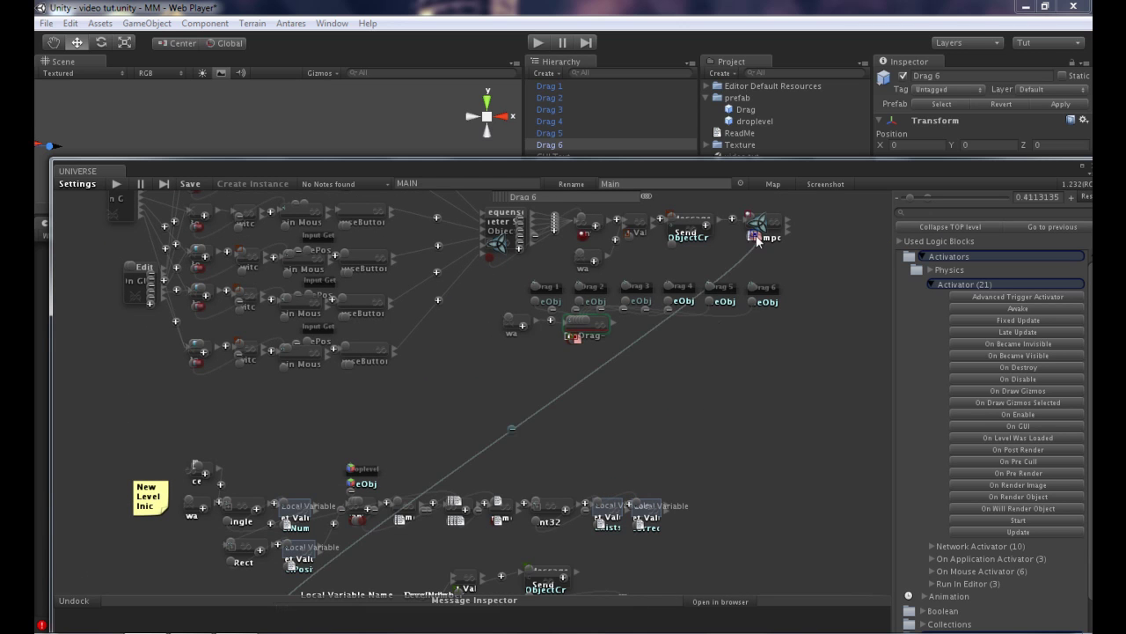
pyautogui.moveTo(788, 373); pyautogui.dragTo(849, 288, button='middle')
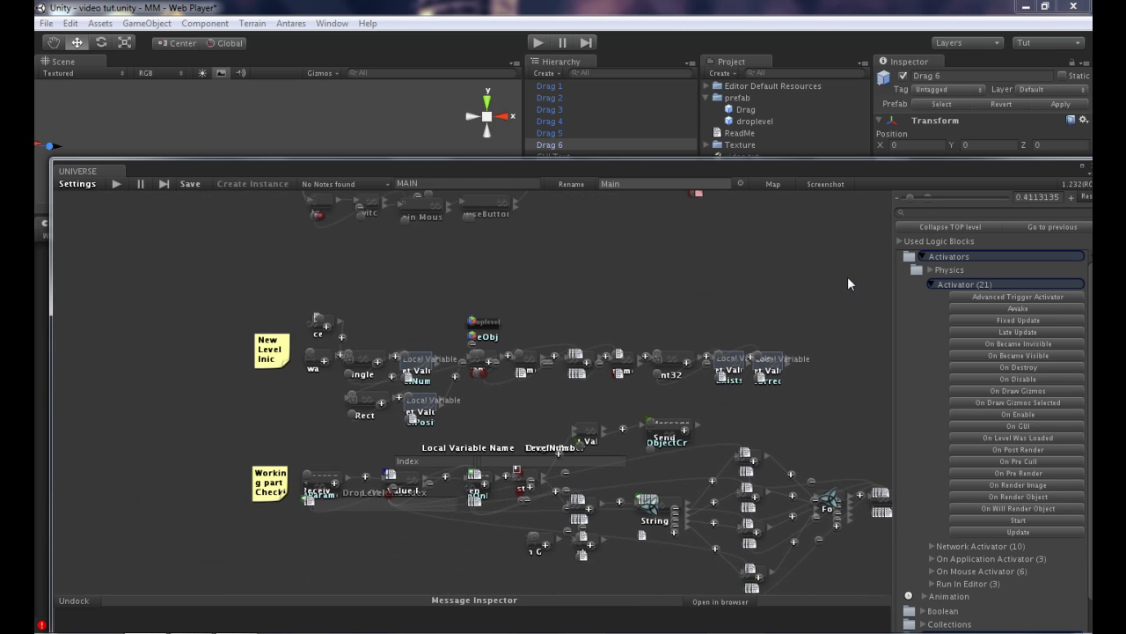
pyautogui.scroll(2, 360, 462)
pyautogui.scroll(2, 360, 461)
pyautogui.scroll(2, 360, 461)
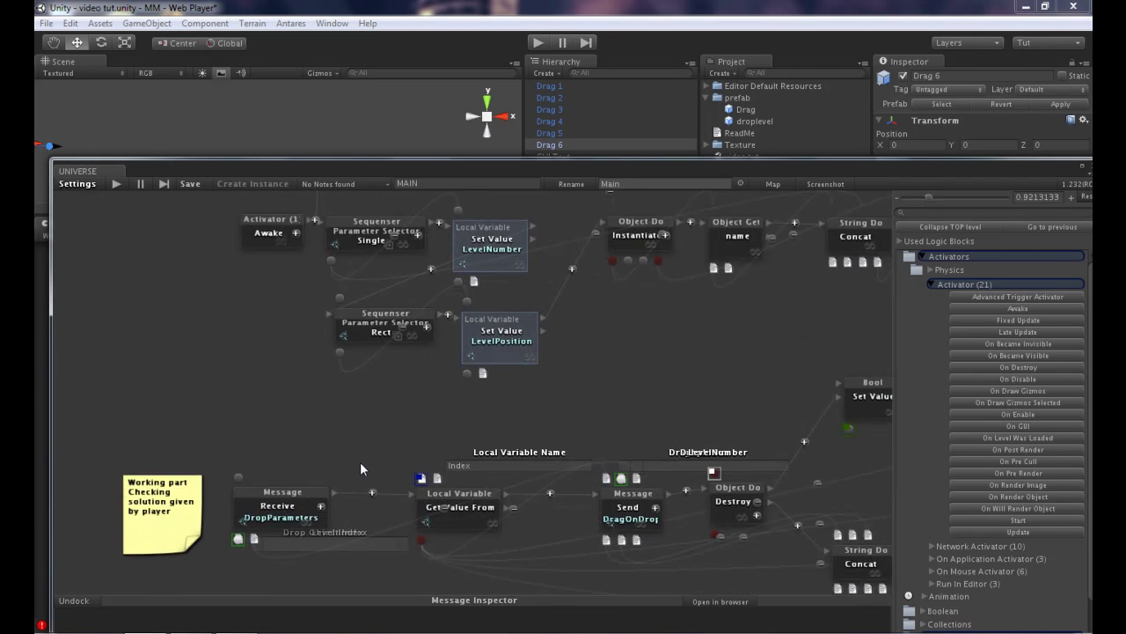
pyautogui.scroll(1, 360, 461)
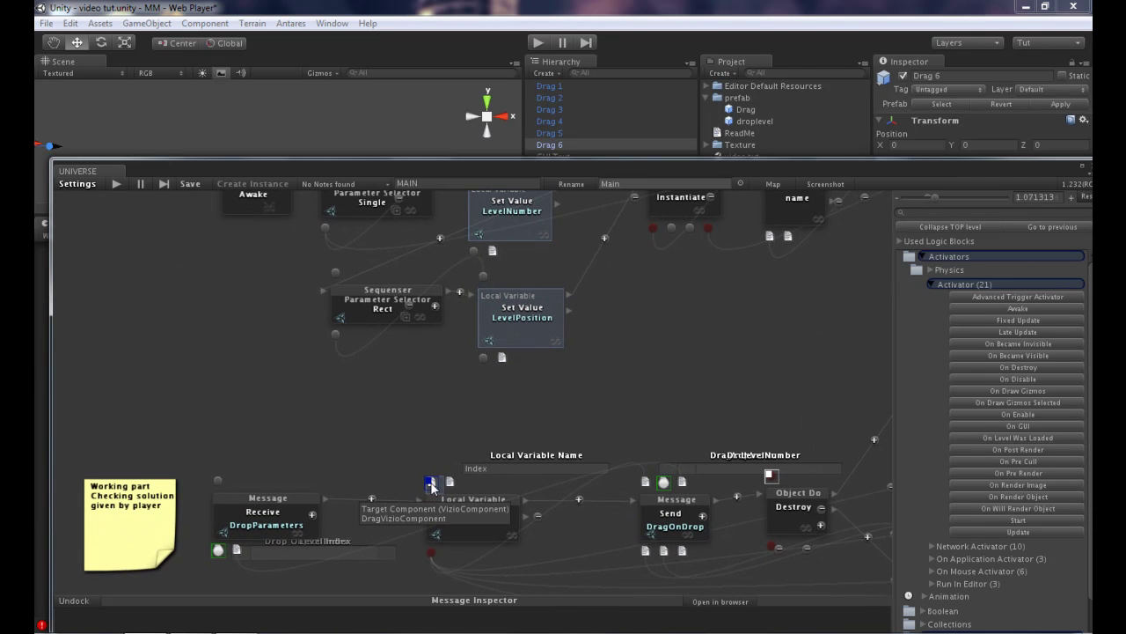
pyautogui.click(431, 484)
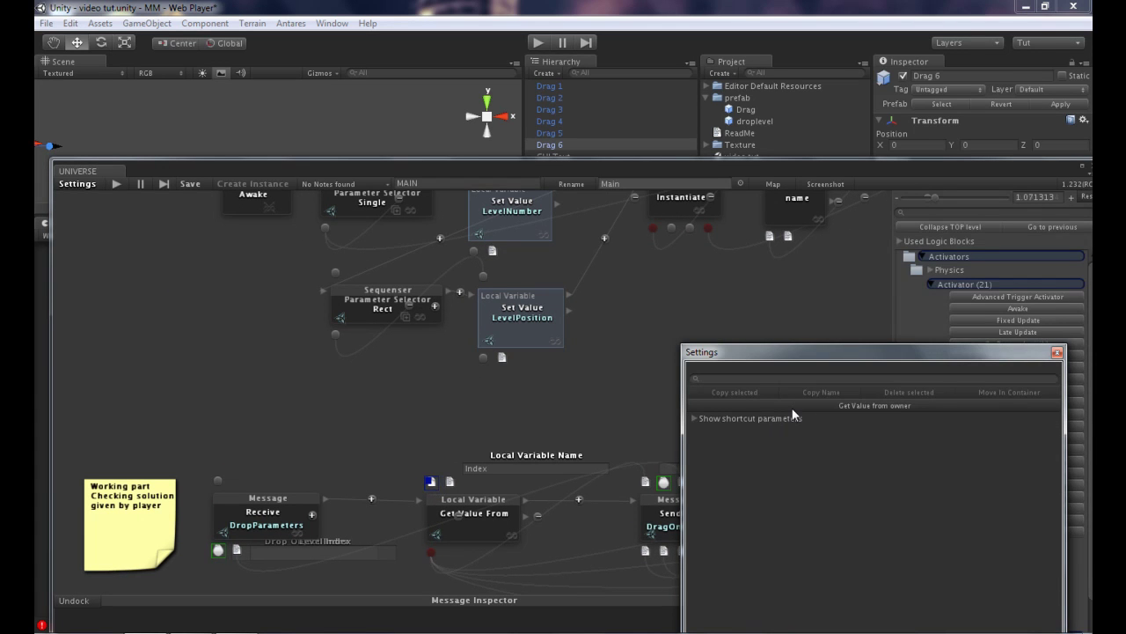
pyautogui.click(793, 417)
pyautogui.click(893, 426)
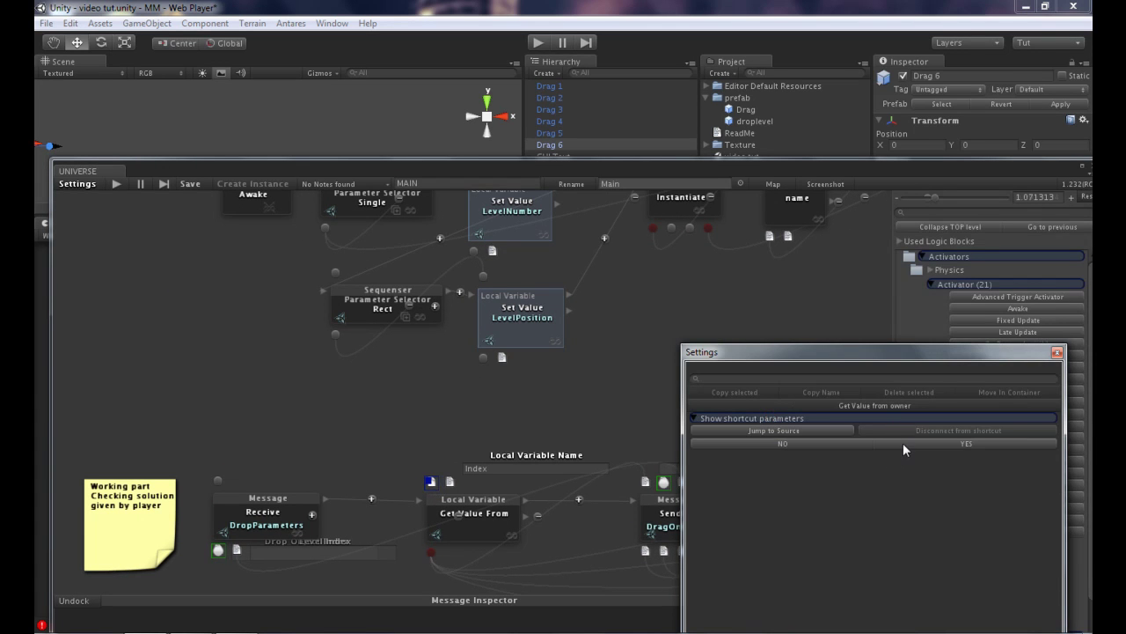
pyautogui.click(903, 443)
pyautogui.click(433, 484)
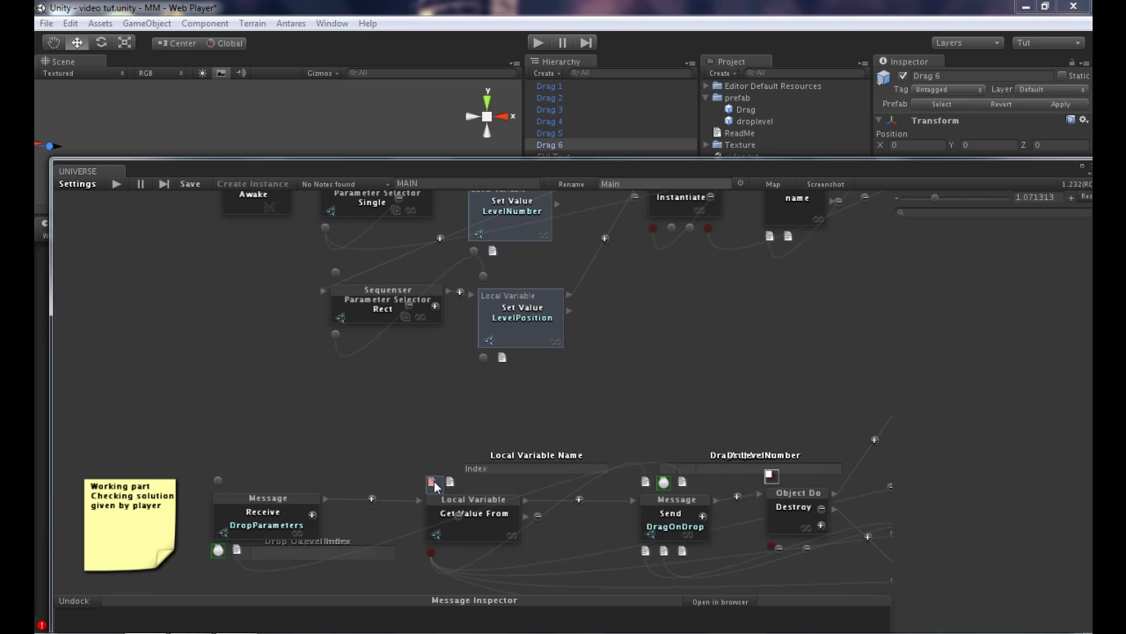
# Connect the Get Value From target to the New Vizio component shortcut.
pyautogui.click(433, 484)
pyautogui.click(774, 423)
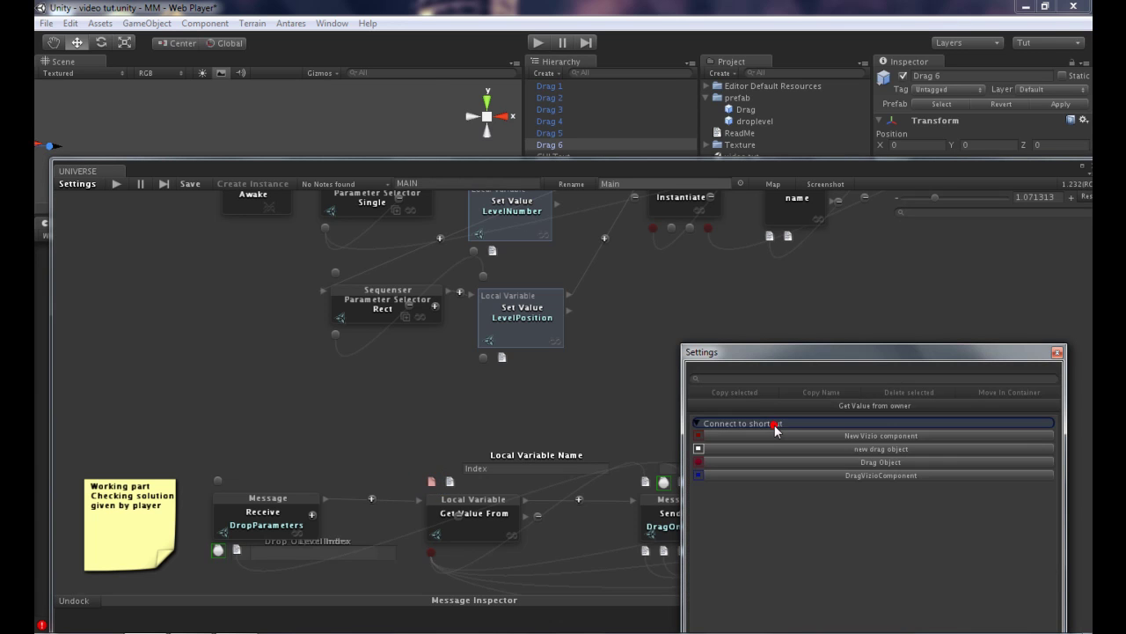
pyautogui.click(845, 437)
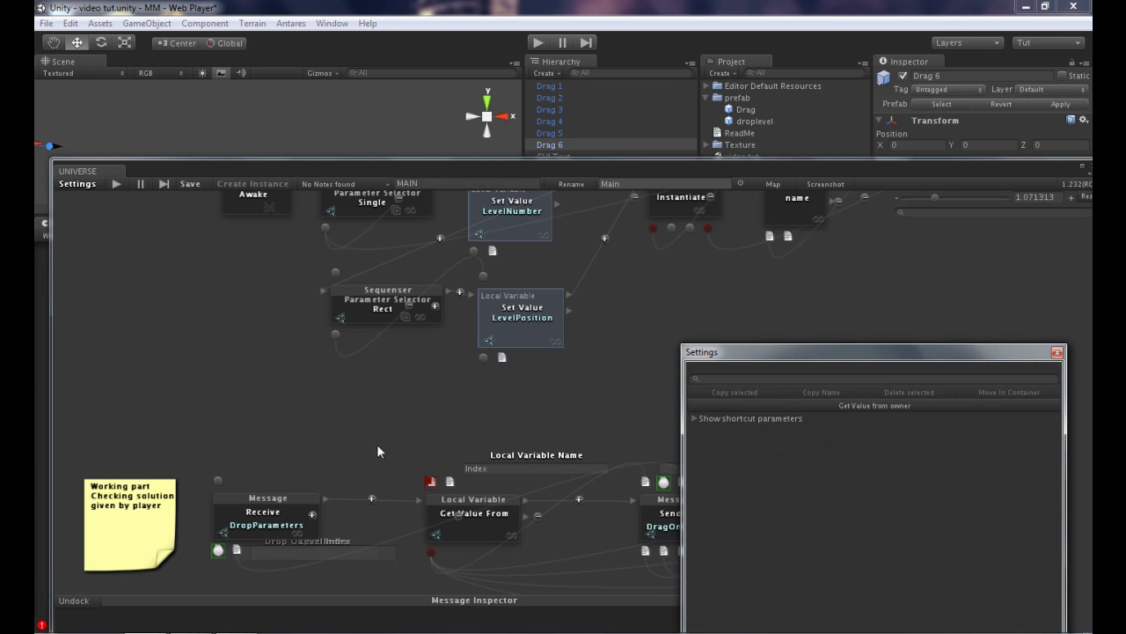
pyautogui.click(379, 451)
pyautogui.moveTo(718, 367)
pyautogui.mouseDown(button='middle')
pyautogui.moveTo(481, 576)
pyautogui.moveTo(570, 383)
pyautogui.moveTo(355, 595)
pyautogui.mouseUp(button='middle')
pyautogui.moveTo(541, 594); pyautogui.dragTo(470, 545, button='middle')
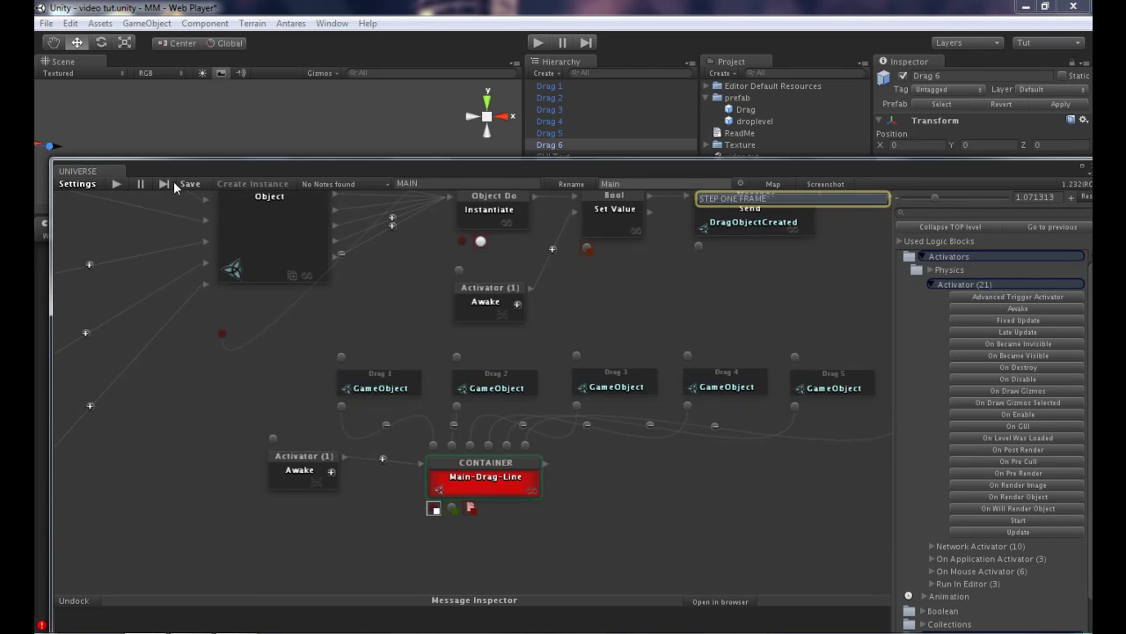
# Save the graph to the last scene and close the UNIVERSE window.
pyautogui.click(180, 184)
pyautogui.click(510, 361)
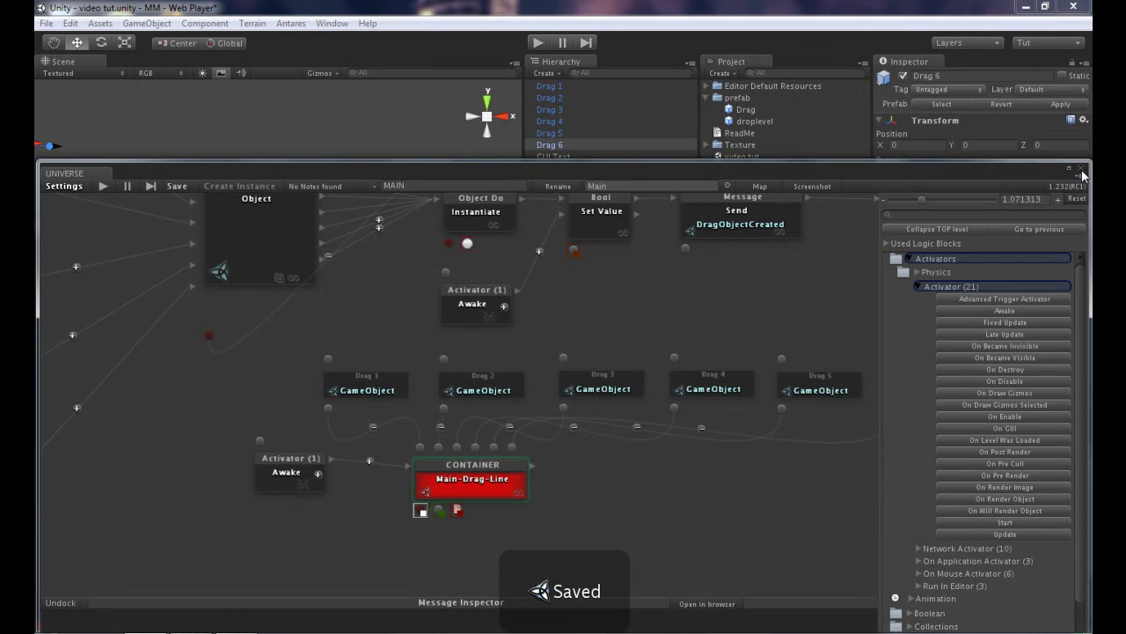
pyautogui.click(1082, 172)
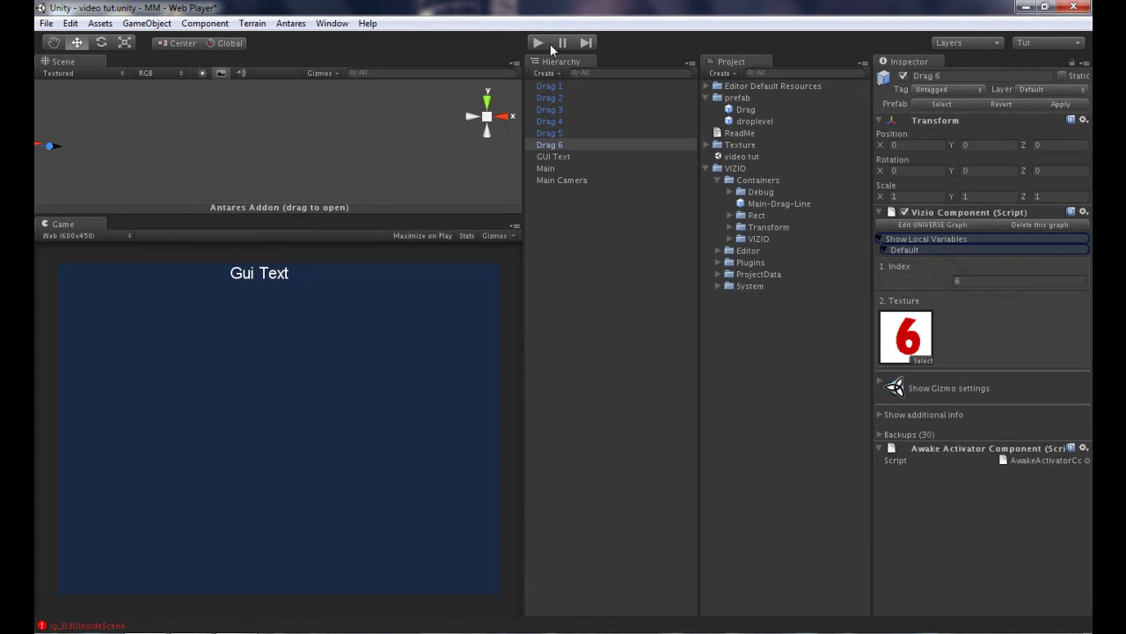
# Play-test by dropping tile 1 into the second row slot, then reopen Main's graph.
pyautogui.click(547, 42)
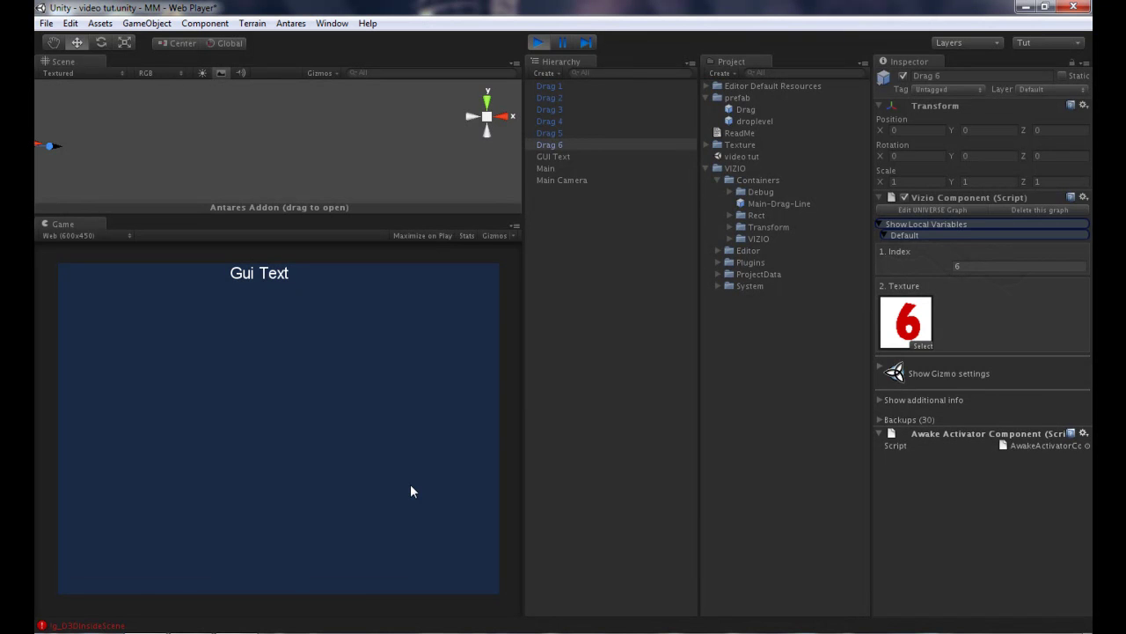
pyautogui.moveTo(173, 572); pyautogui.dragTo(220, 538)
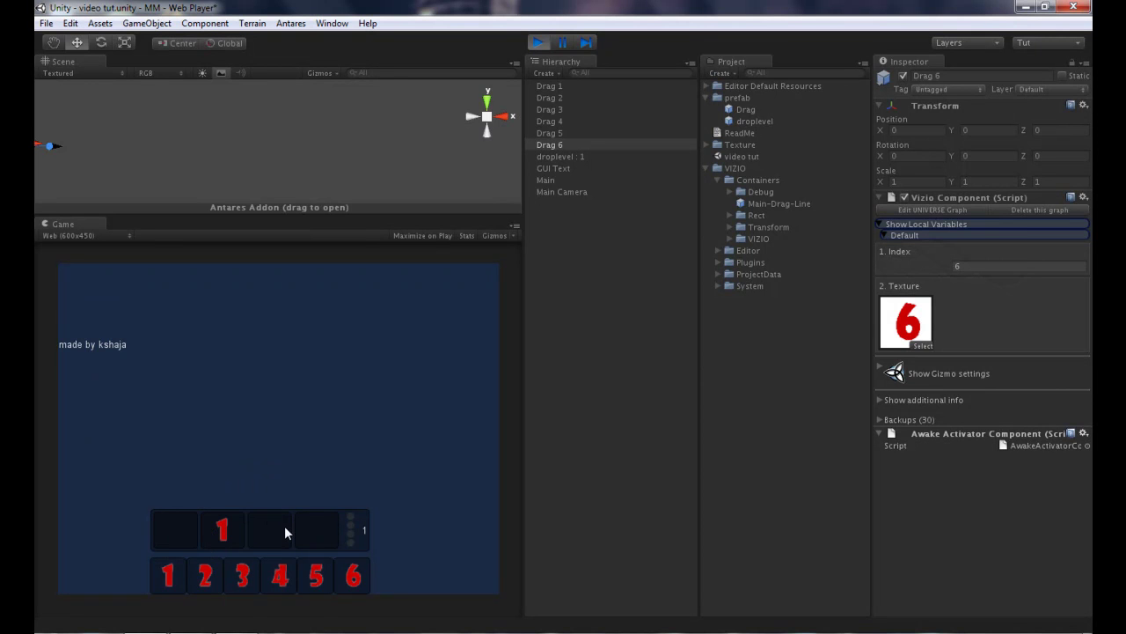
pyautogui.click(537, 42)
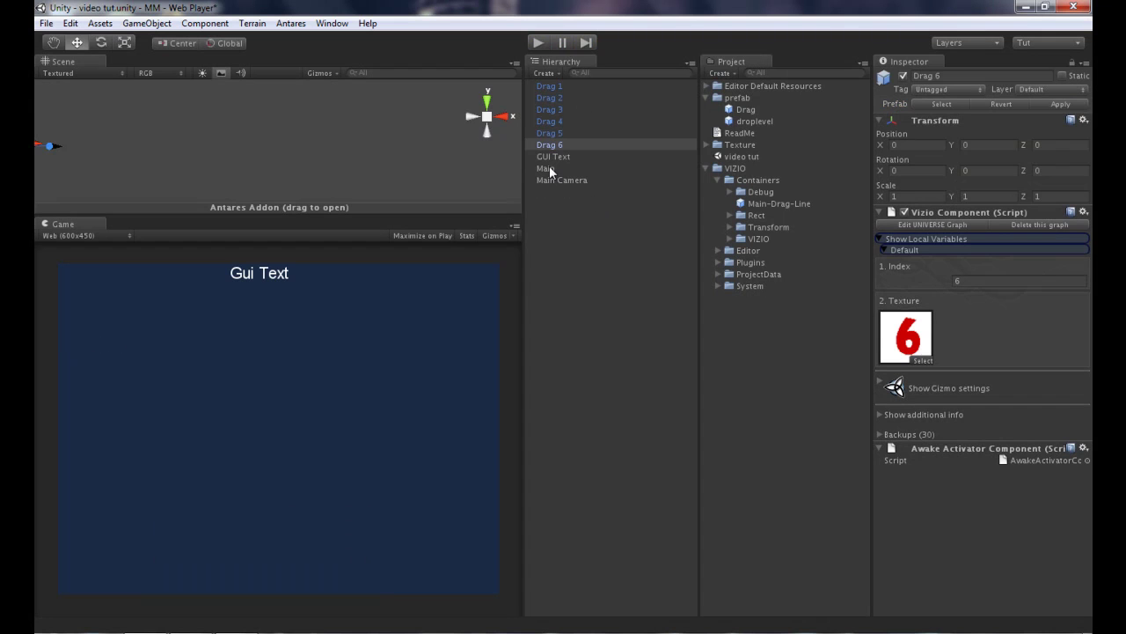
pyautogui.click(550, 167)
pyautogui.click(915, 218)
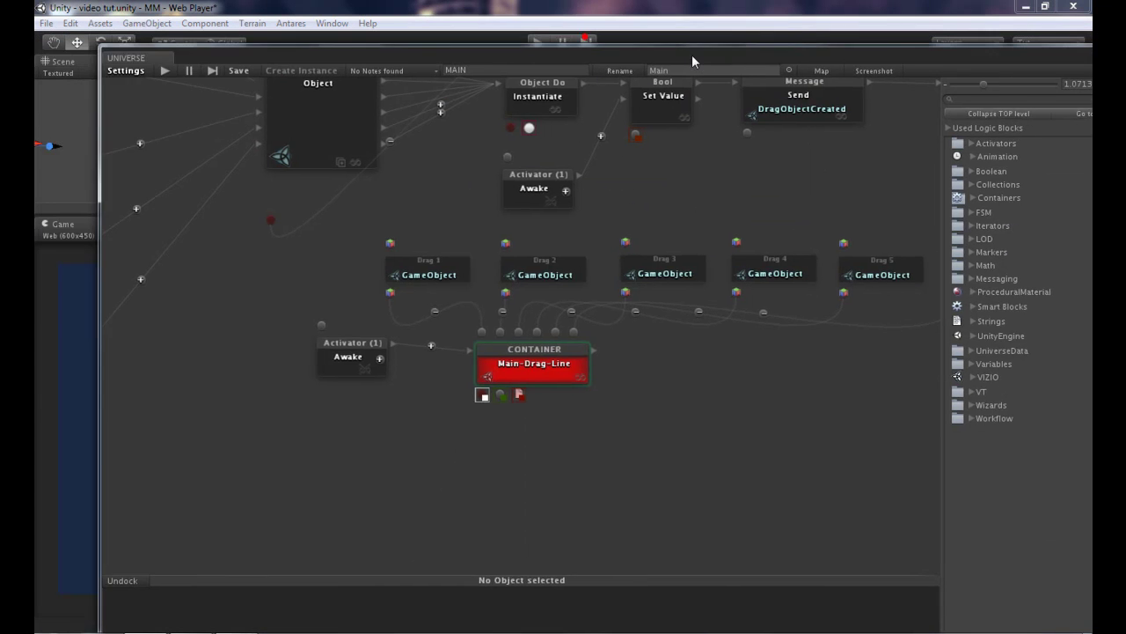
# Move the UNIVERSE window aside, start Play with Ctrl+P, and open the Main-Drag-Line container.
pyautogui.moveTo(691, 54); pyautogui.dragTo(1047, 145)
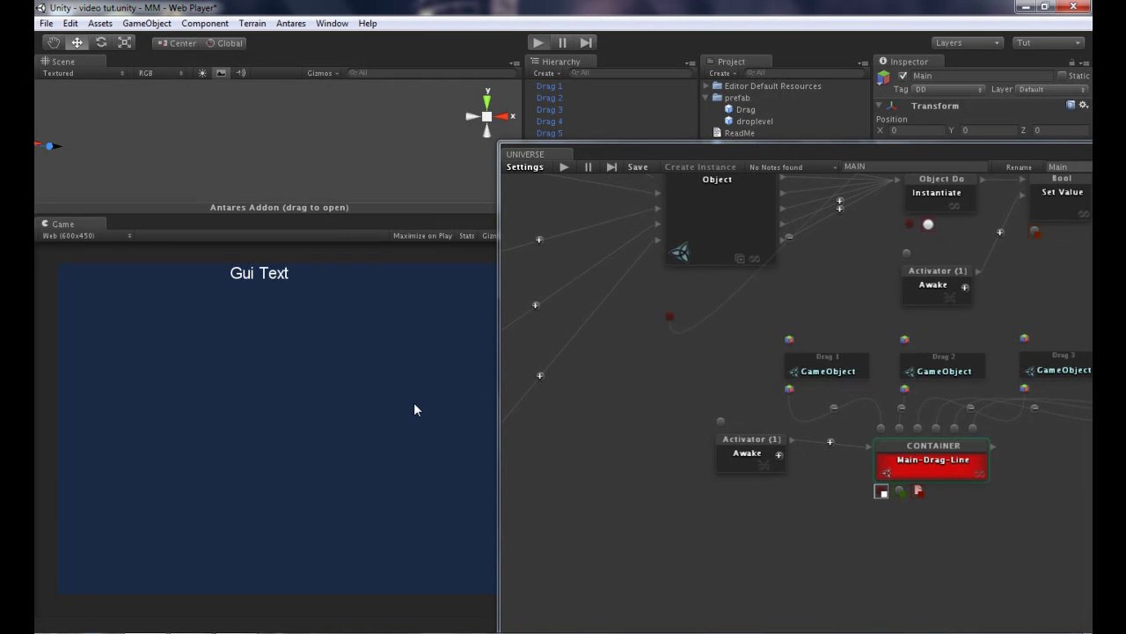
pyautogui.hotkey('ctrl', 'p')
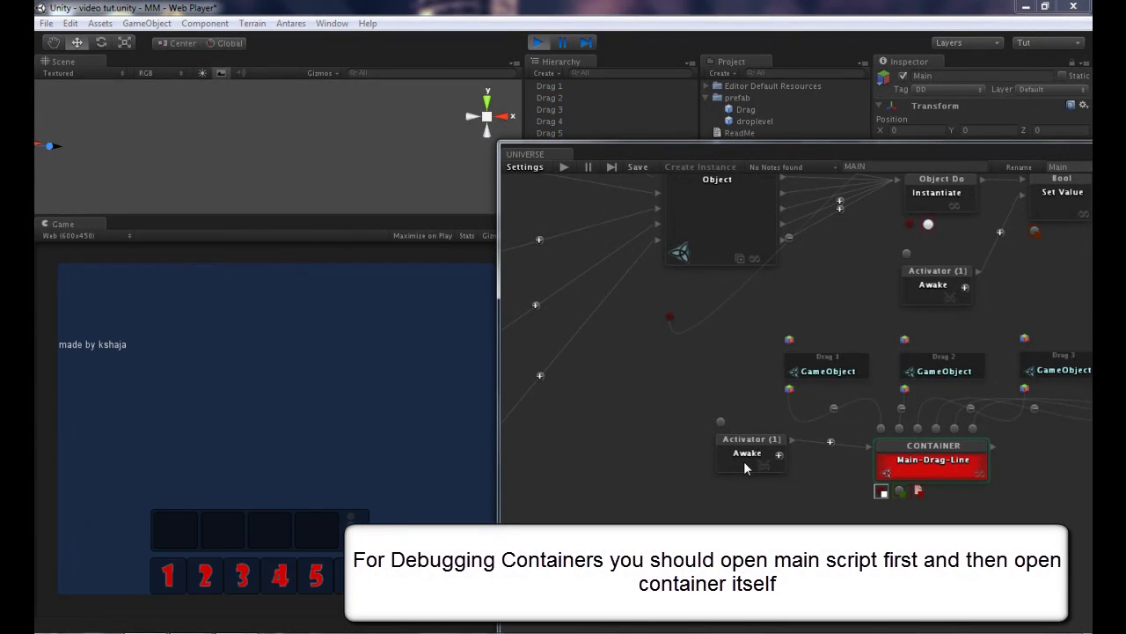
pyautogui.doubleClick(933, 454)
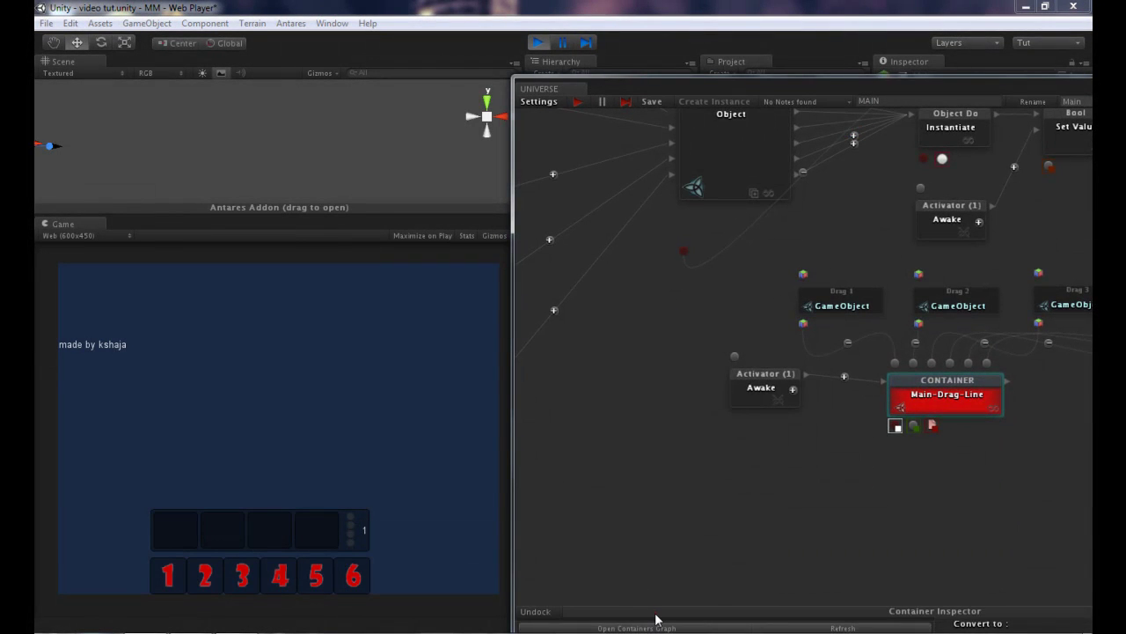
# Open the container's inner graph and pan to the mouse-input rows and Drag Line note.
pyautogui.click(666, 514)
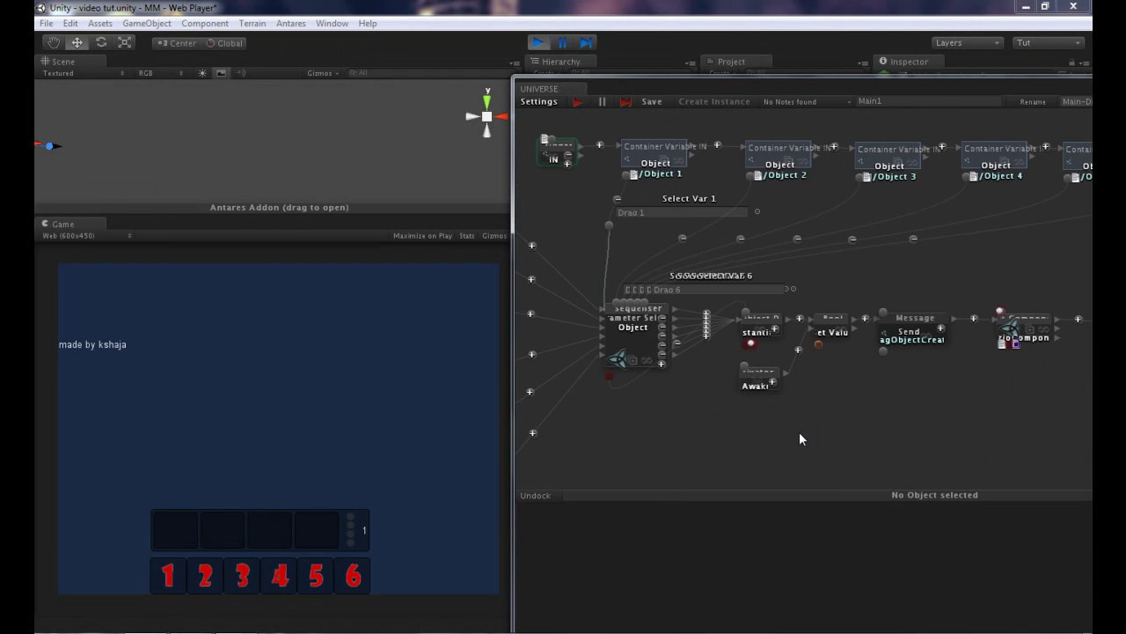
pyautogui.moveTo(796, 443); pyautogui.dragTo(1058, 437, button='middle')
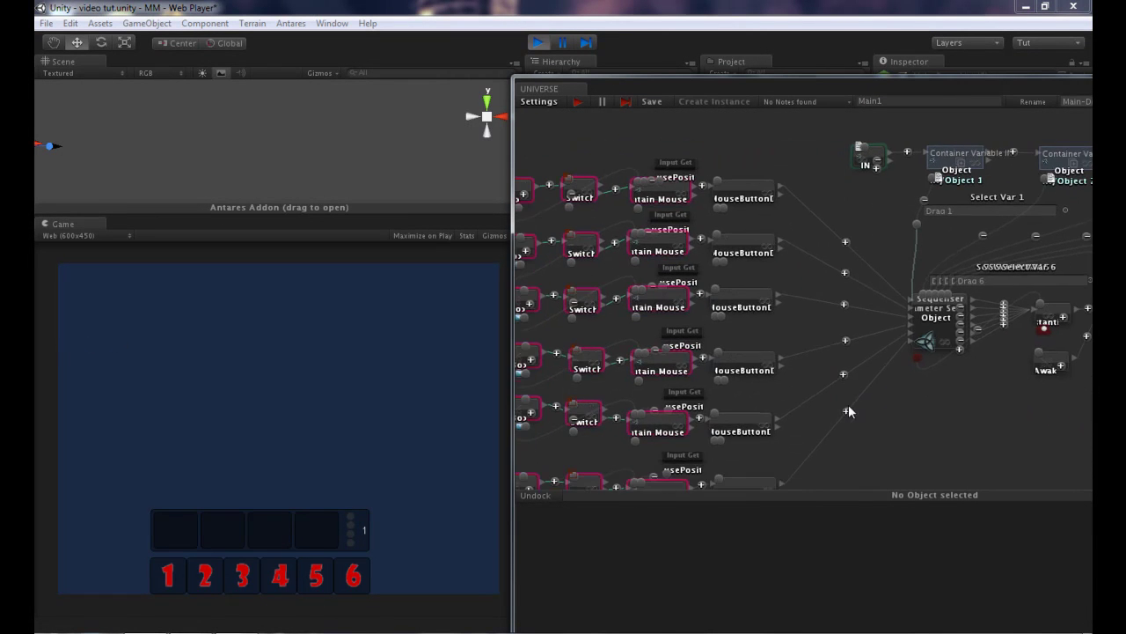
pyautogui.moveTo(849, 411)
pyautogui.mouseDown(button='middle')
pyautogui.moveTo(1008, 412)
pyautogui.moveTo(995, 433)
pyautogui.mouseUp(button='middle')
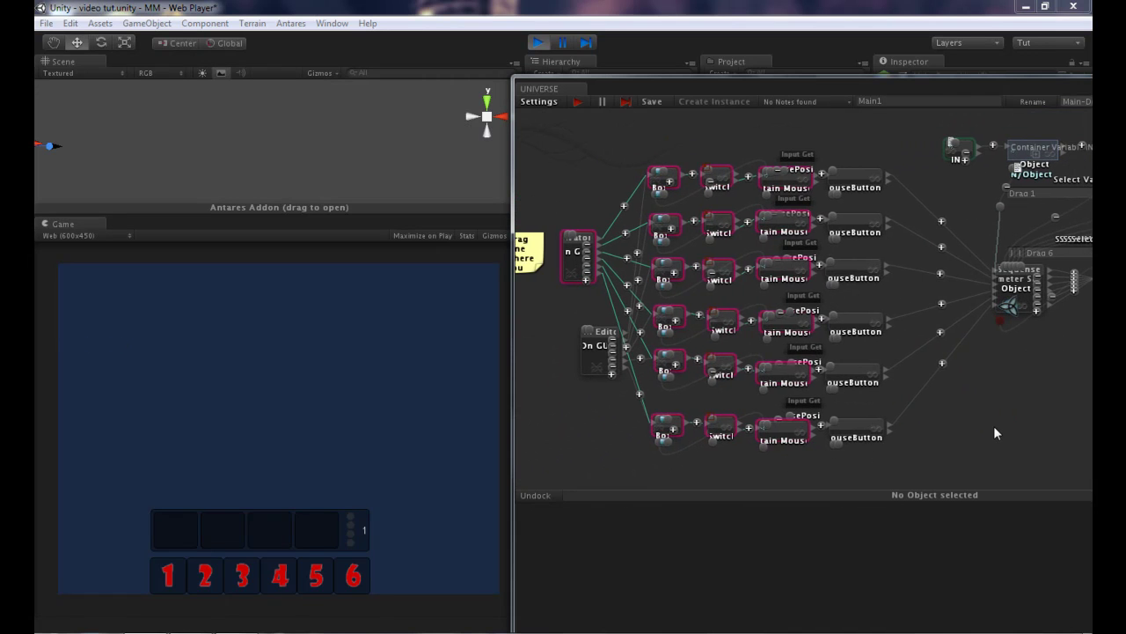
# In the running game, drag tile 3 into the third row slot.
pyautogui.click(248, 584)
pyautogui.moveTo(248, 584); pyautogui.dragTo(261, 536)
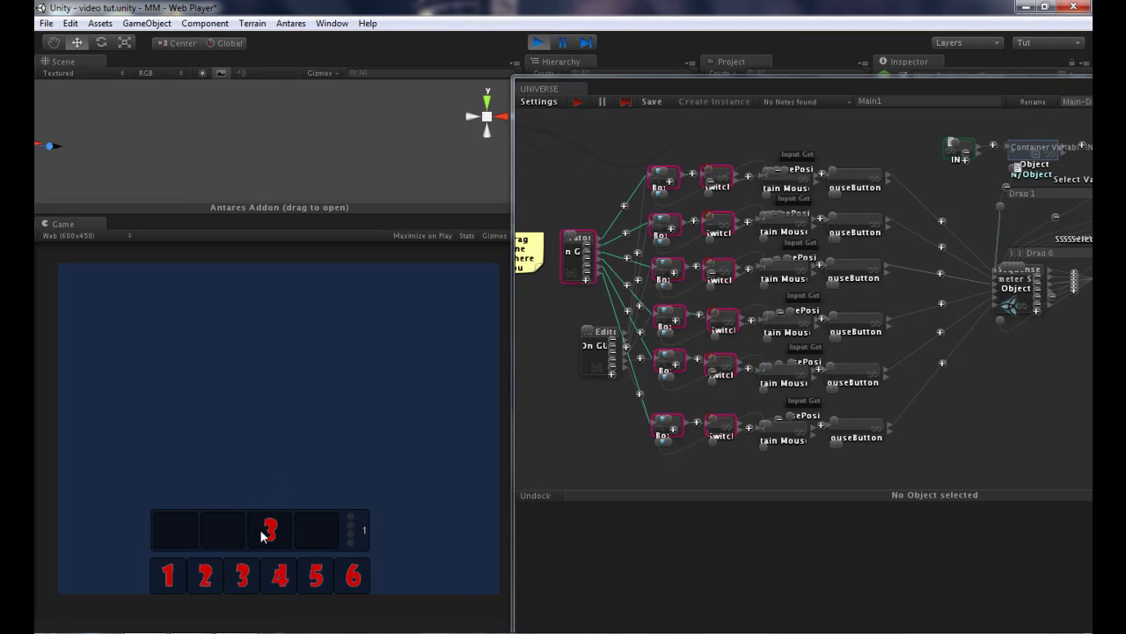
pyautogui.click(315, 585)
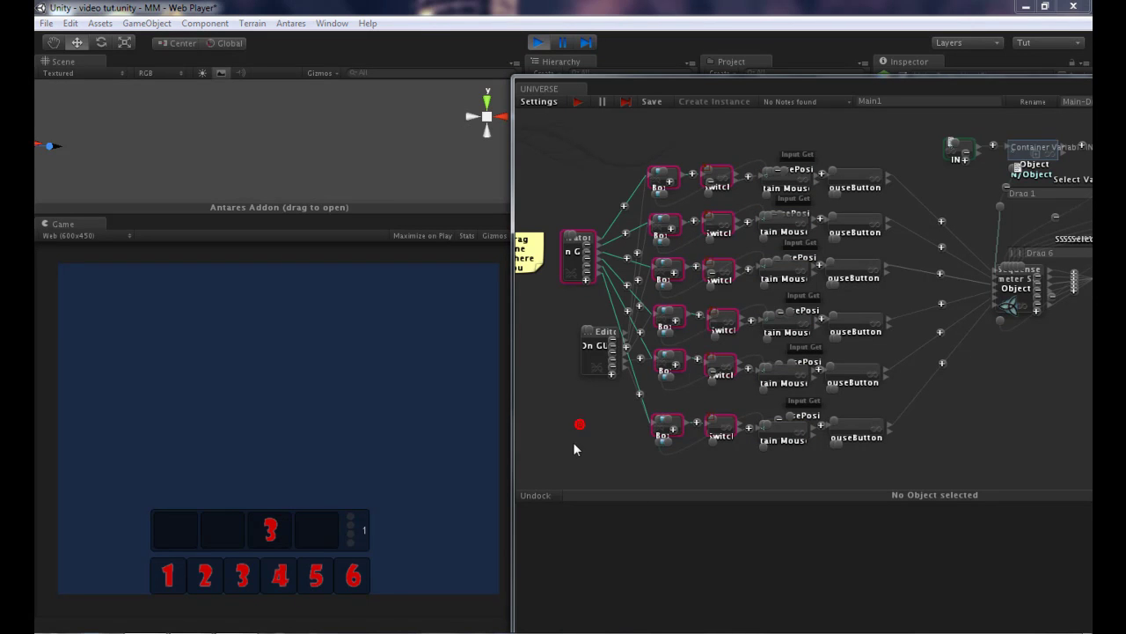
pyautogui.scroll(1, 570, 444)
pyautogui.scroll(1, 568, 445)
pyautogui.scroll(1, 569, 444)
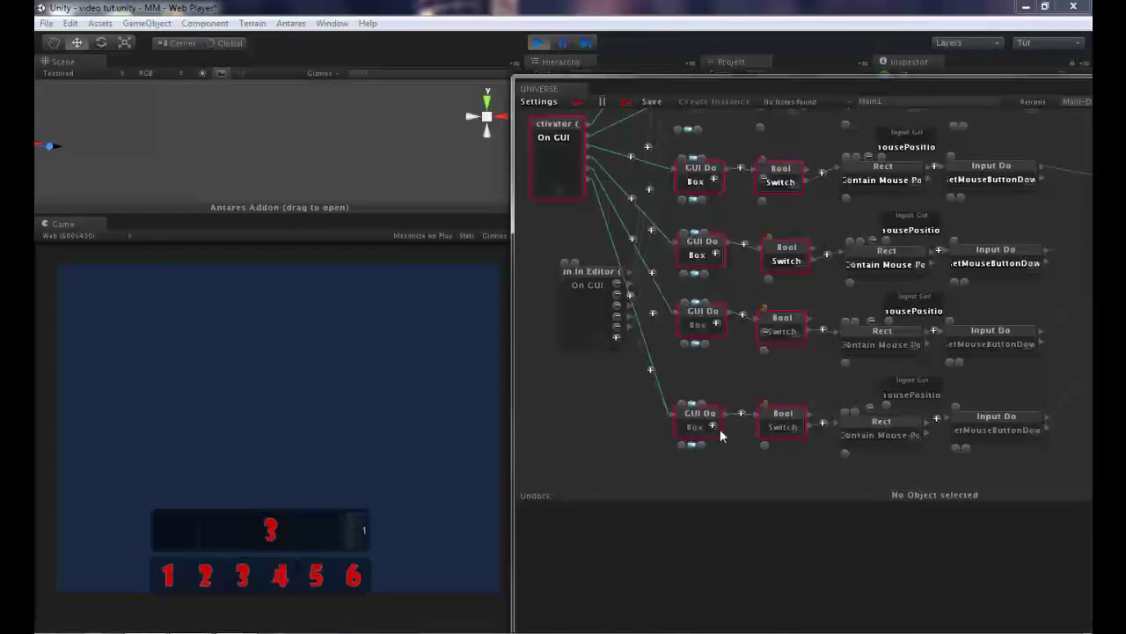
# Inspect the bottom Bool Switch block's values, then widen the graph editor leftward.
pyautogui.click(788, 422)
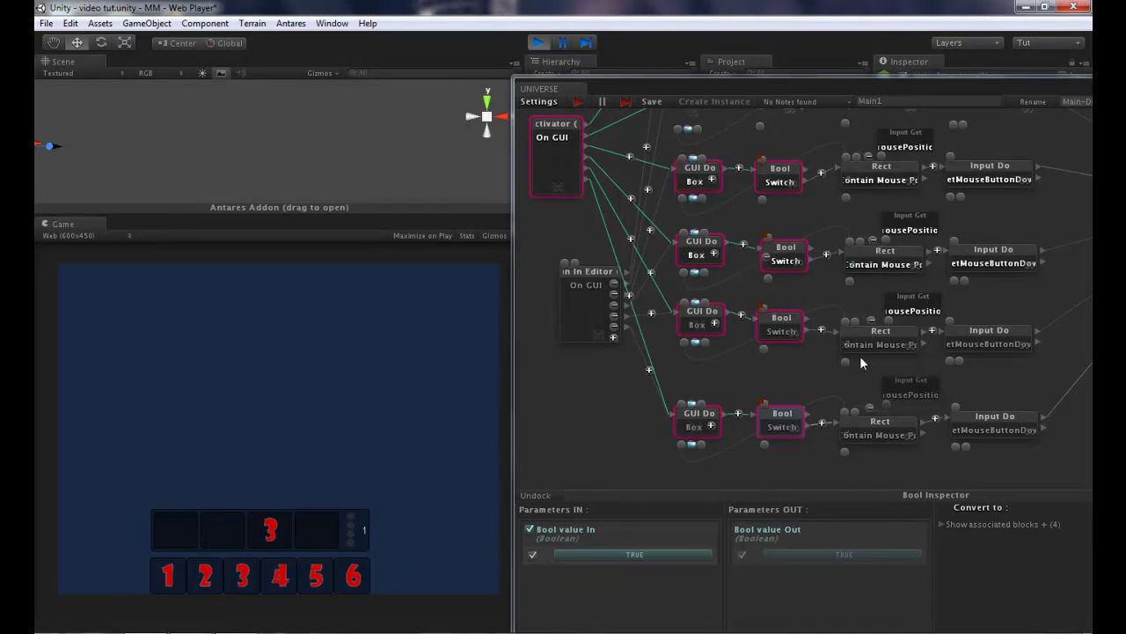
pyautogui.click(848, 460)
pyautogui.scroll(-3, 848, 459)
pyautogui.moveTo(788, 455)
pyautogui.mouseDown()
pyautogui.moveTo(711, 477)
pyautogui.moveTo(584, 475)
pyautogui.moveTo(902, 470)
pyautogui.mouseUp()
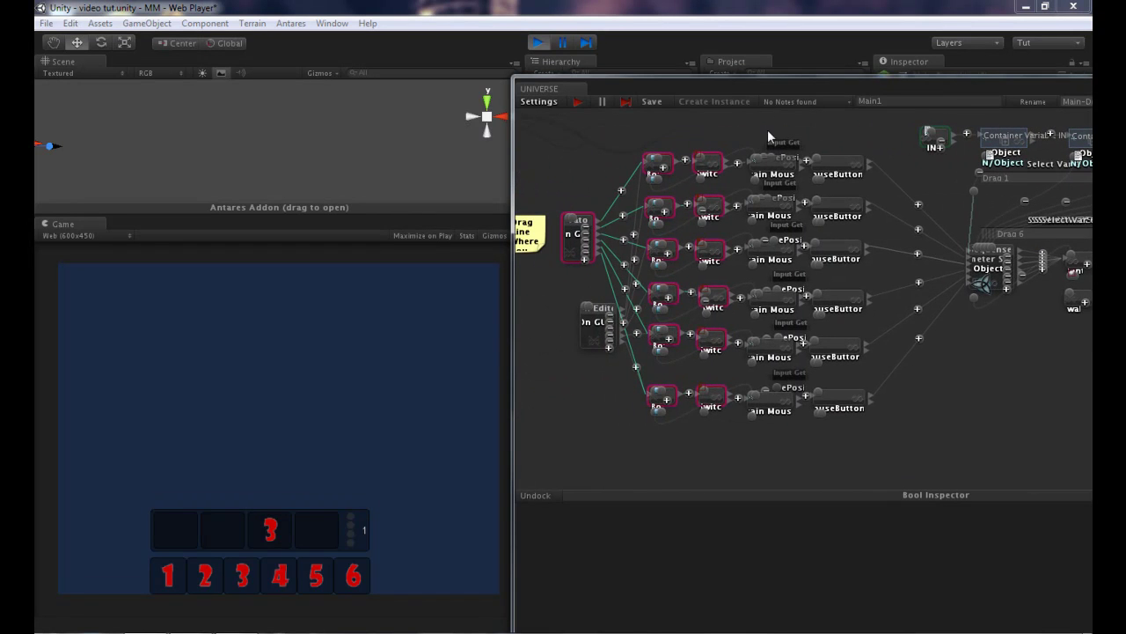
pyautogui.moveTo(704, 87); pyautogui.dragTo(264, 94)
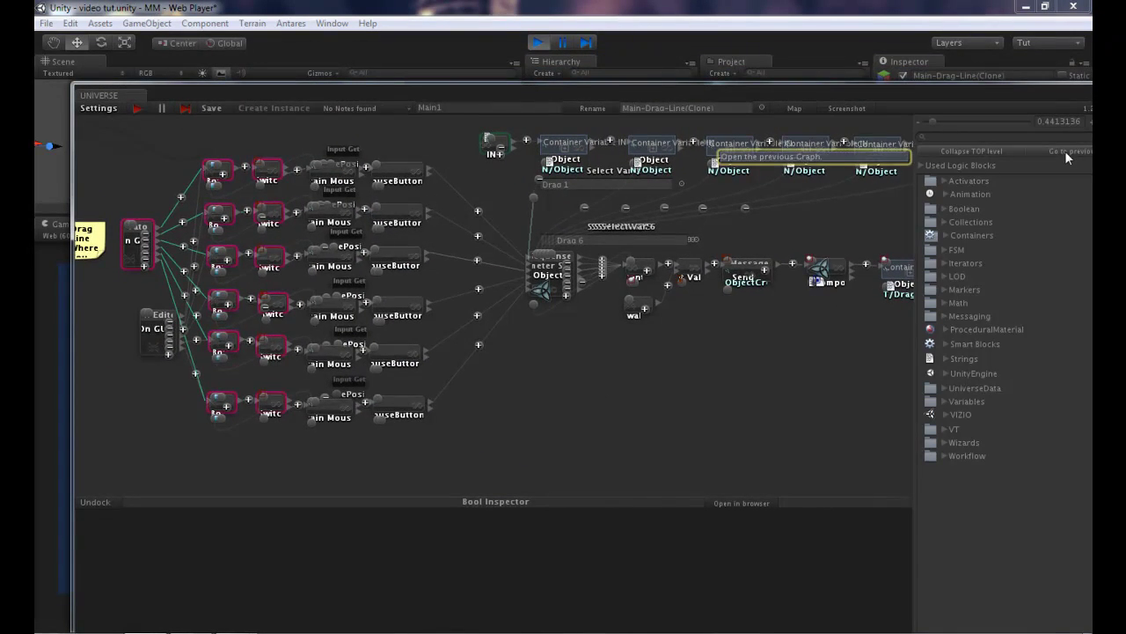
# Return to the MAIN graph and inspect the Main-Drag-Line container's Boolean port and parameters.
pyautogui.click(1066, 151)
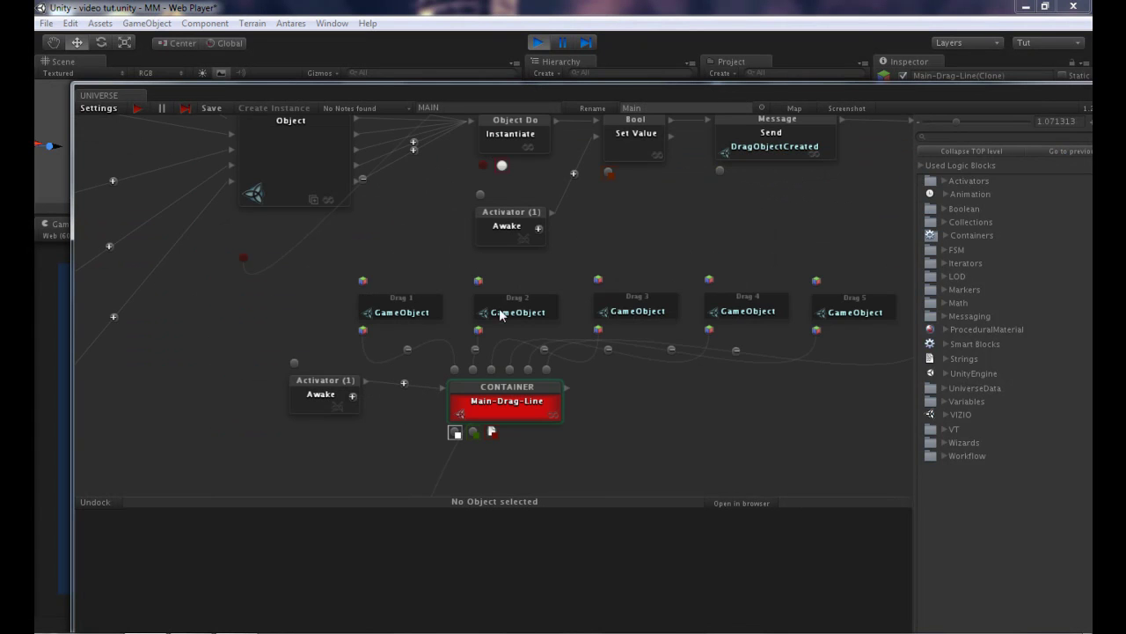
pyautogui.click(235, 334)
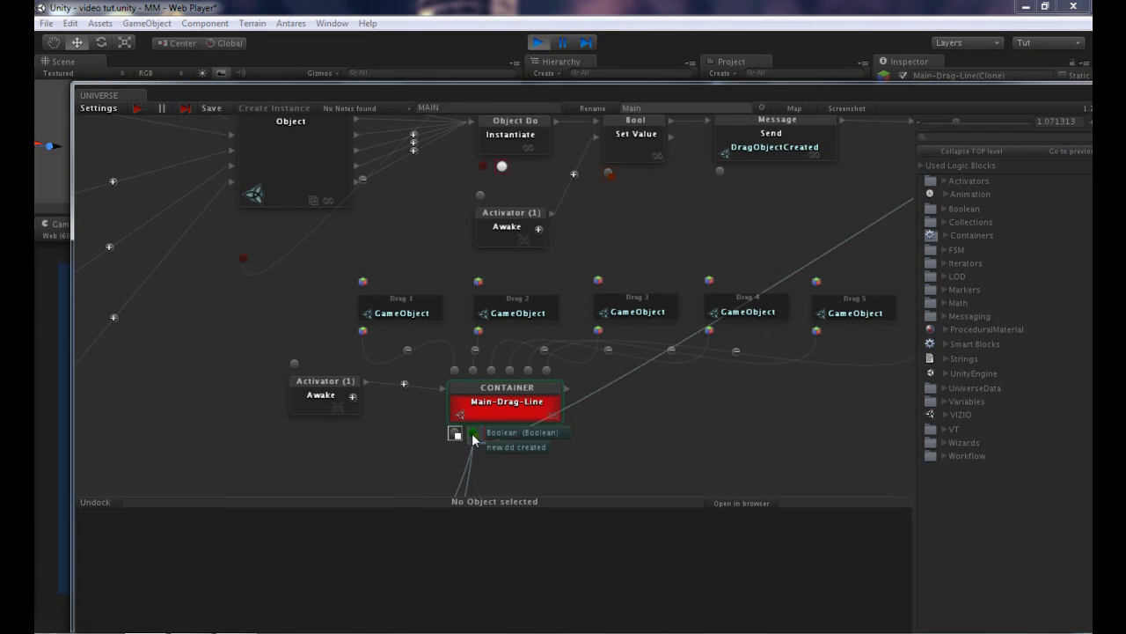
pyautogui.moveTo(475, 440); pyautogui.dragTo(475, 458)
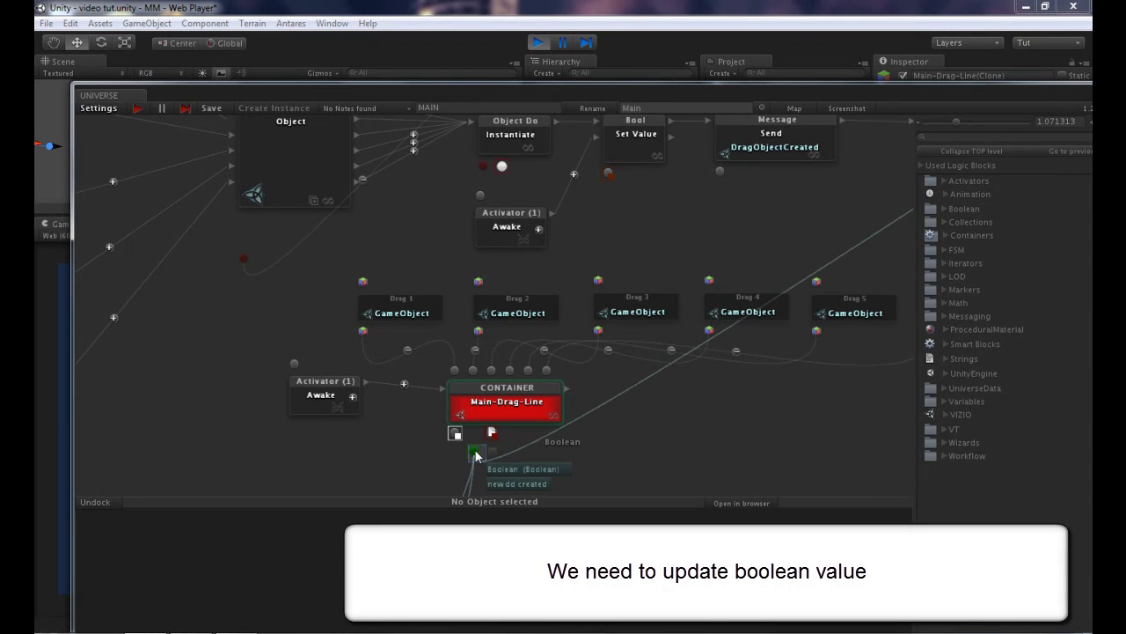
pyautogui.click(475, 451)
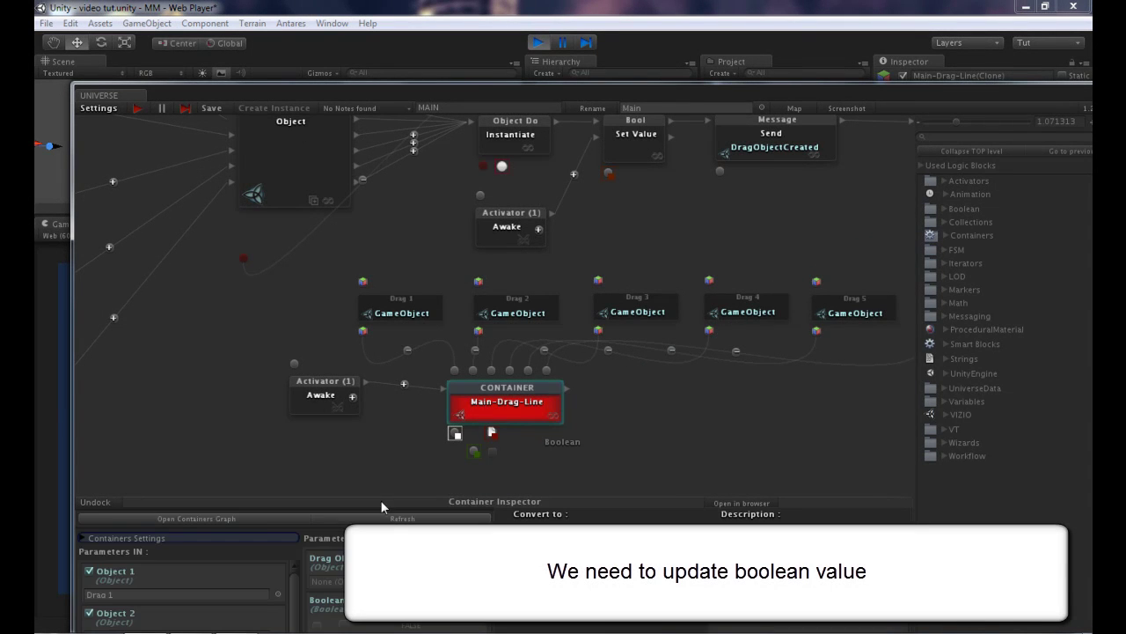
pyautogui.moveTo(391, 502); pyautogui.dragTo(405, 432)
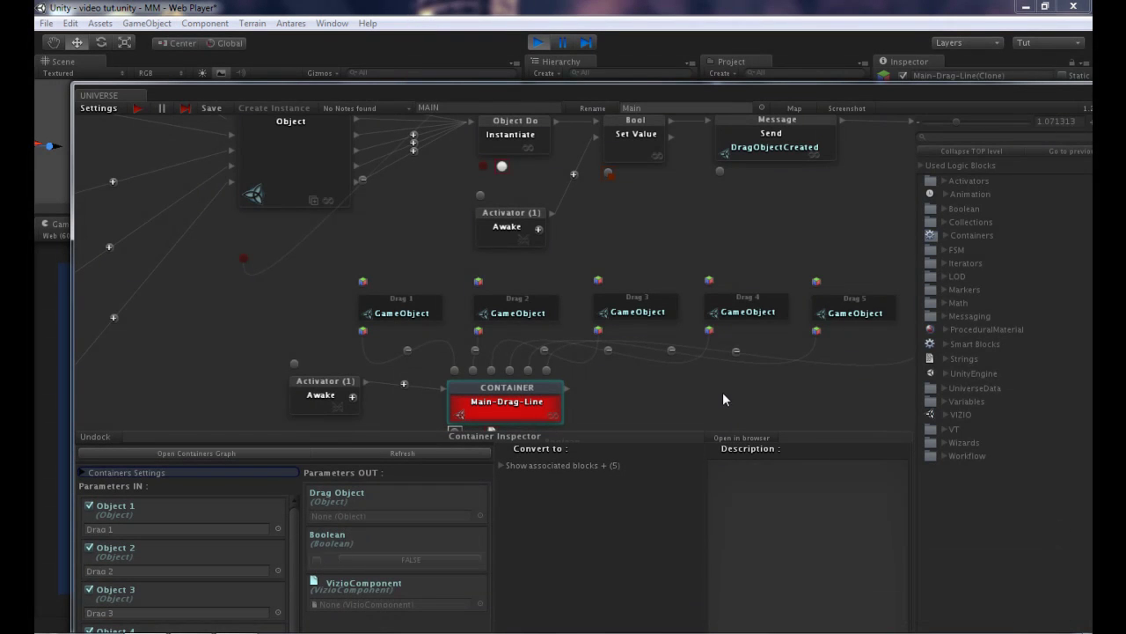
pyautogui.moveTo(723, 391); pyautogui.dragTo(724, 315)
pyautogui.scroll(-1, 723, 315)
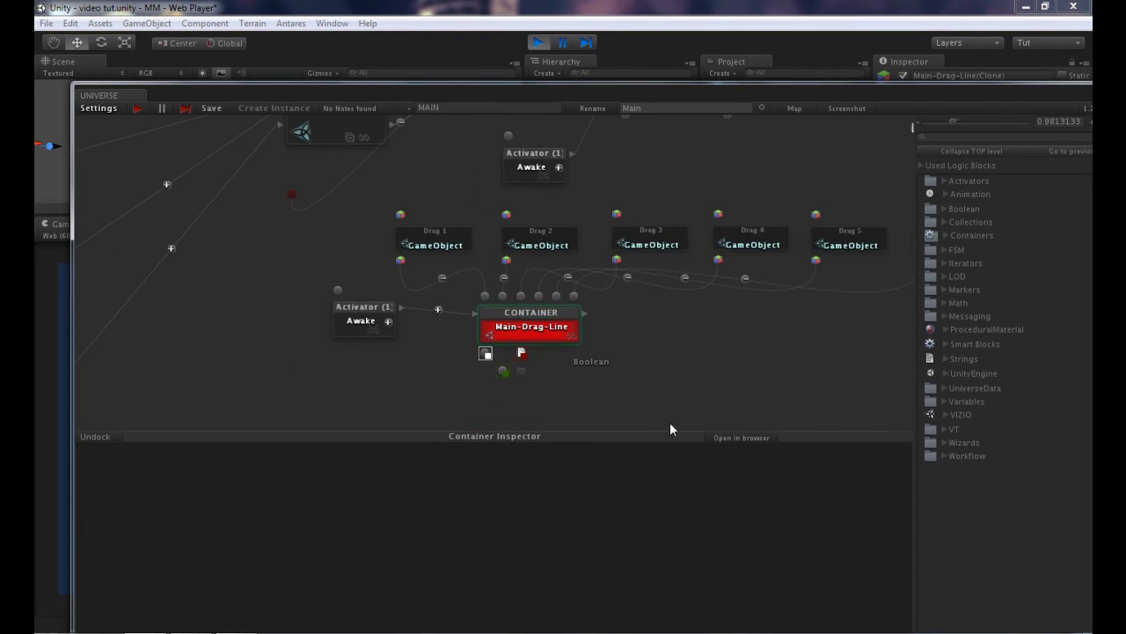
pyautogui.moveTo(670, 425); pyautogui.dragTo(659, 469)
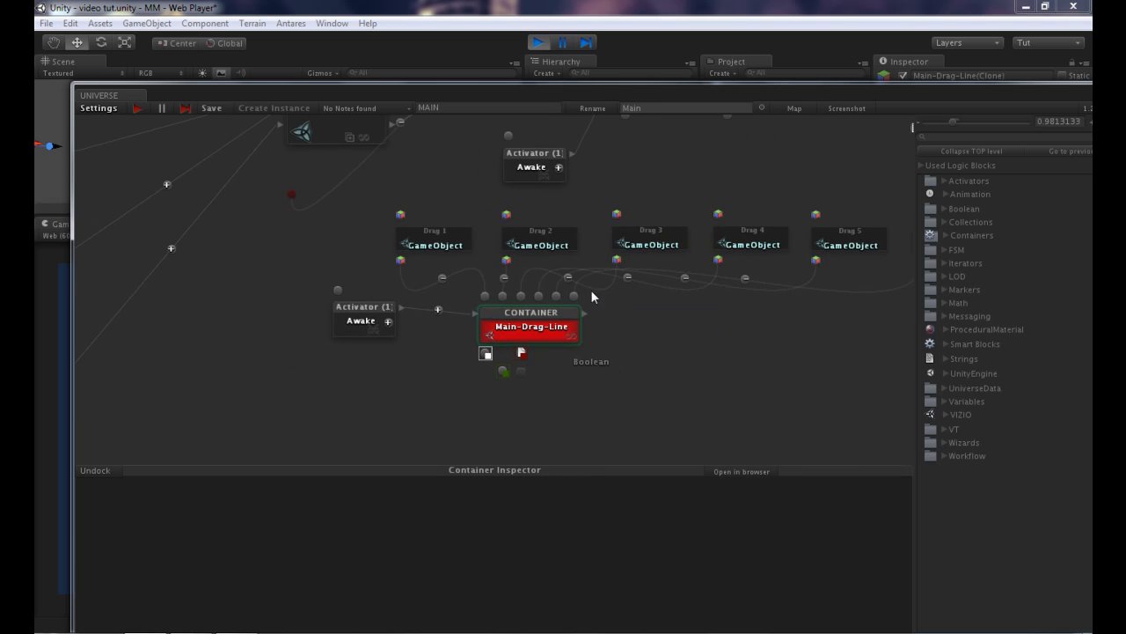
# Stop the test run, select the Main-Drag-Line container, and open its inner graph.
pyautogui.click(139, 109)
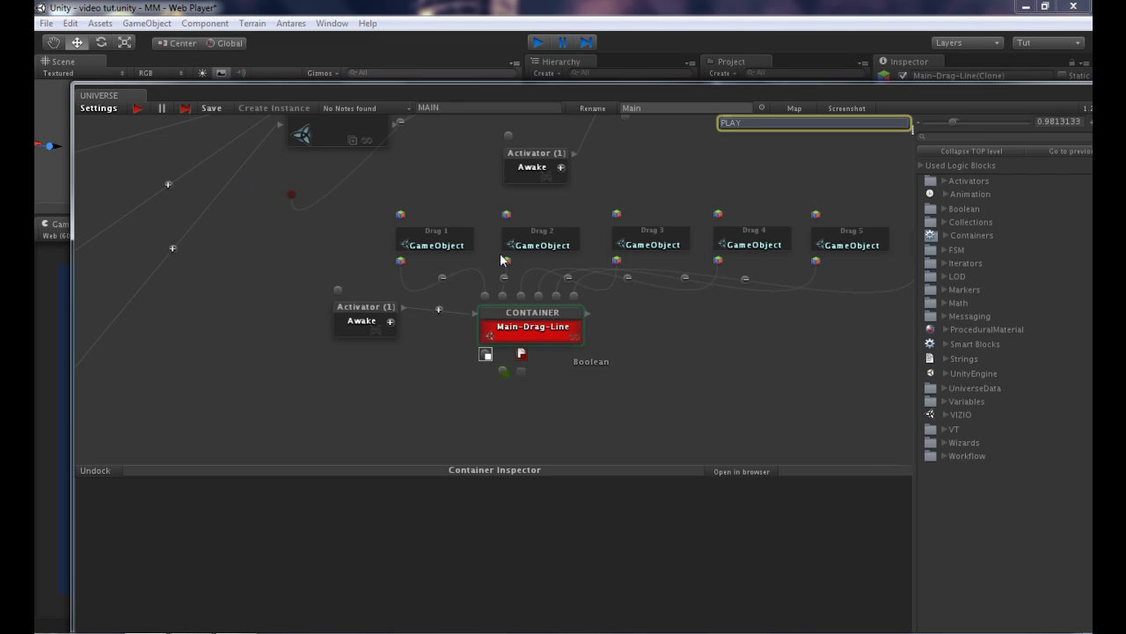
pyautogui.scroll(1, 530, 316)
pyautogui.click(531, 321)
pyautogui.click(531, 416)
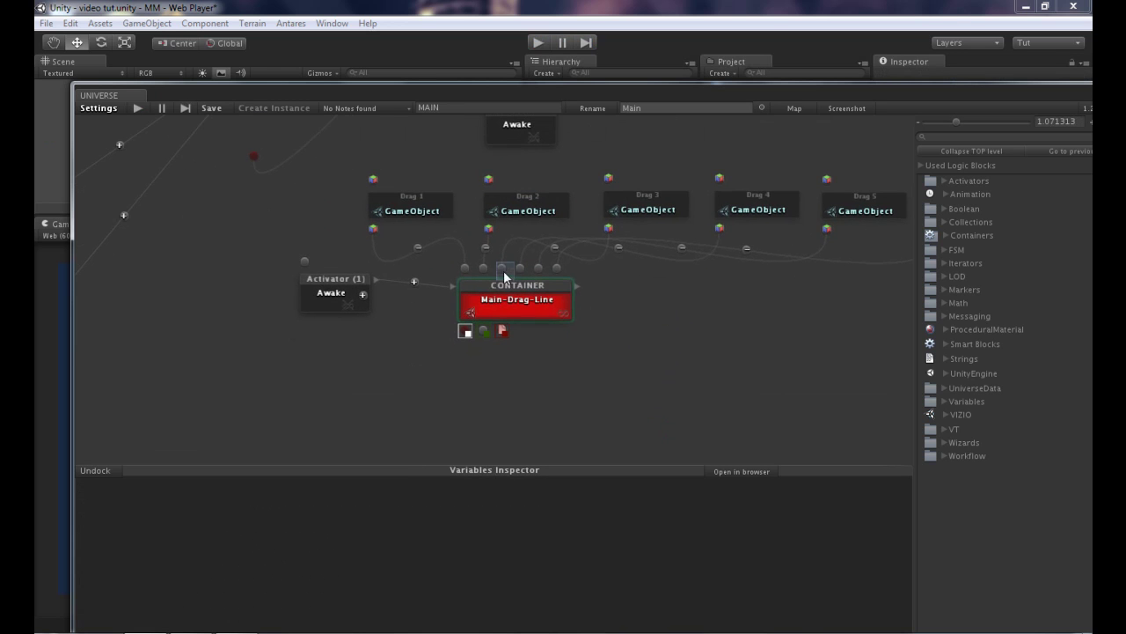
pyautogui.moveTo(418, 467); pyautogui.dragTo(434, 396)
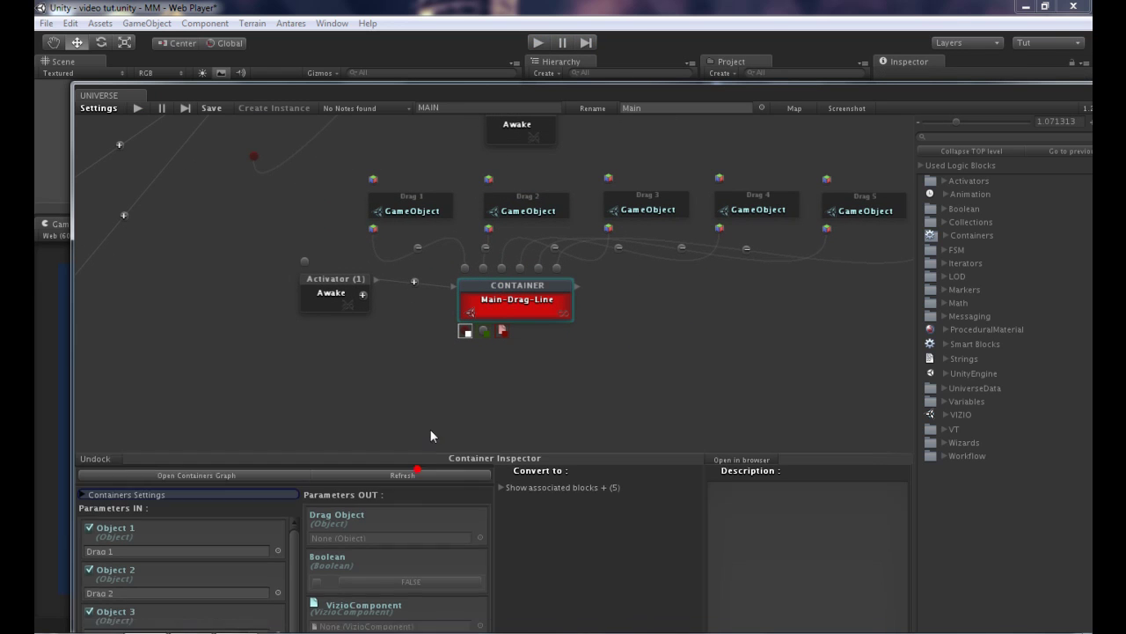
pyautogui.click(278, 416)
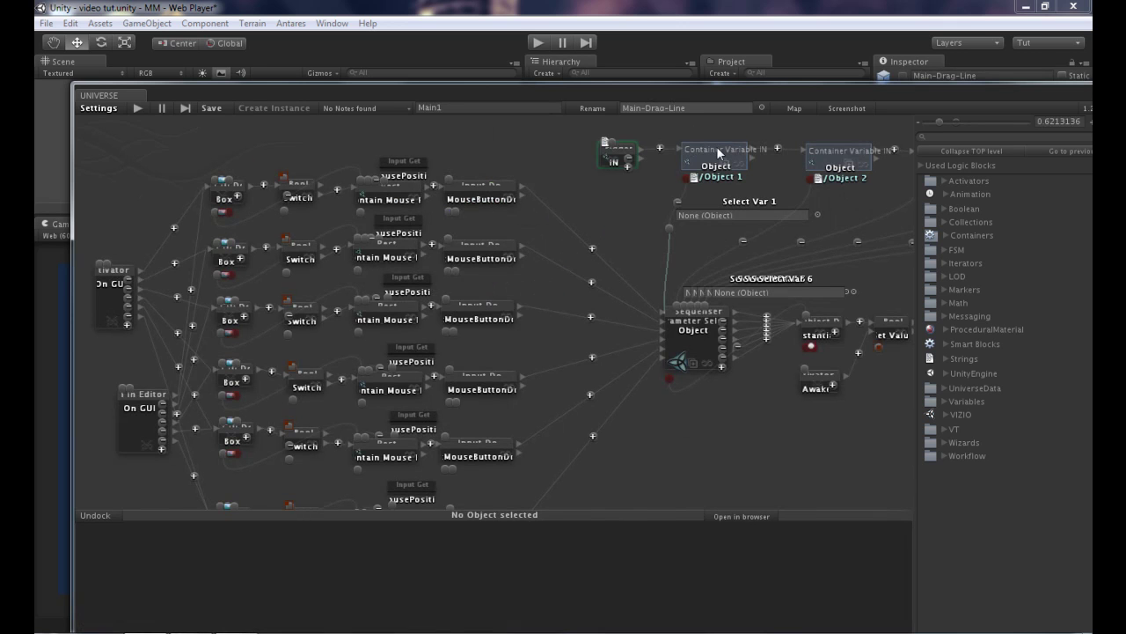
# Duplicate the Container Variable IN block and set the copy's type to Boolean.
pyautogui.click(717, 148)
pyautogui.moveTo(716, 148)
pyautogui.mouseDown()
pyautogui.moveTo(725, 192)
pyautogui.moveTo(292, 151)
pyautogui.moveTo(290, 137)
pyautogui.mouseUp()
pyautogui.moveTo(700, 450); pyautogui.dragTo(663, 463)
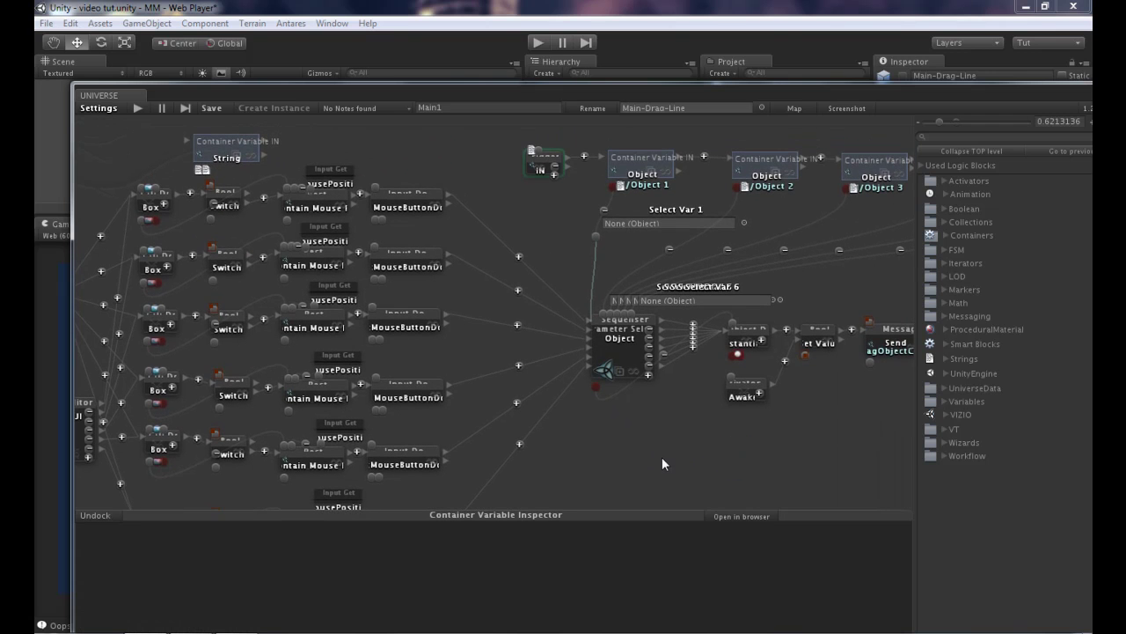
pyautogui.moveTo(804, 355)
pyautogui.mouseDown()
pyautogui.moveTo(450, 191)
pyautogui.moveTo(220, 146)
pyautogui.mouseUp()
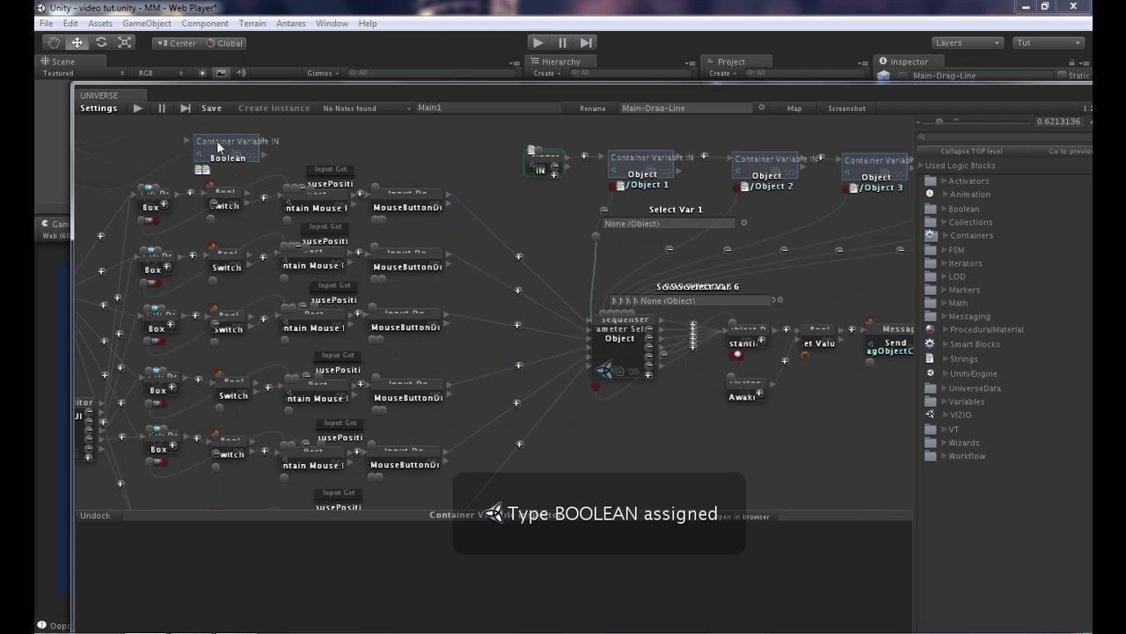
# Name the Boolean variable IN/Boolean and register it as a local variable.
pyautogui.moveTo(231, 154); pyautogui.dragTo(213, 150)
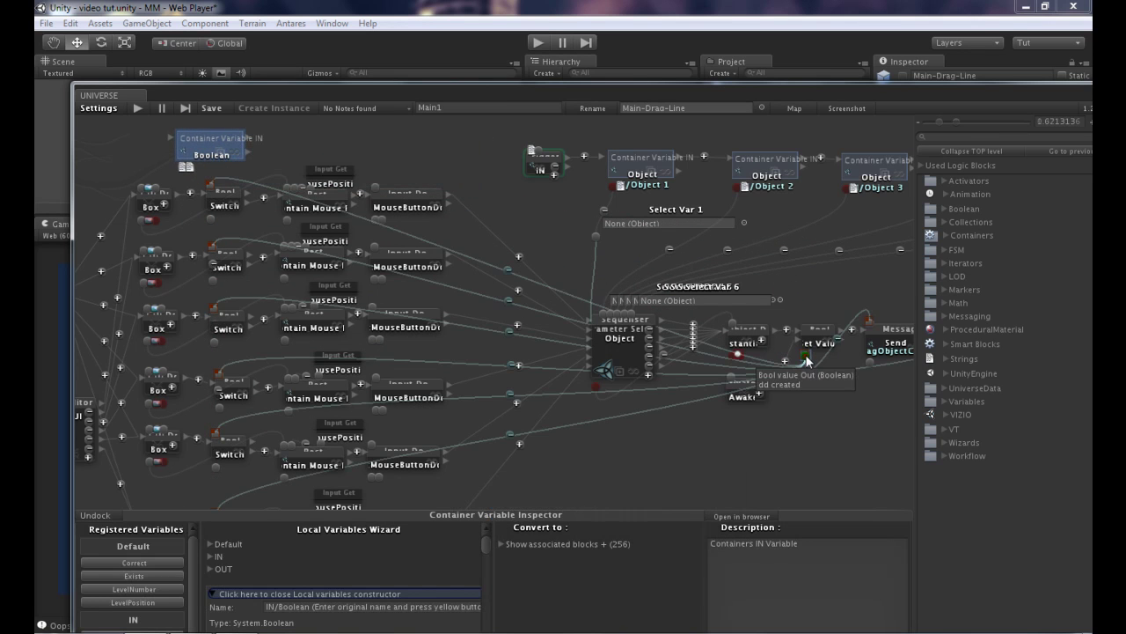
pyautogui.click(181, 167)
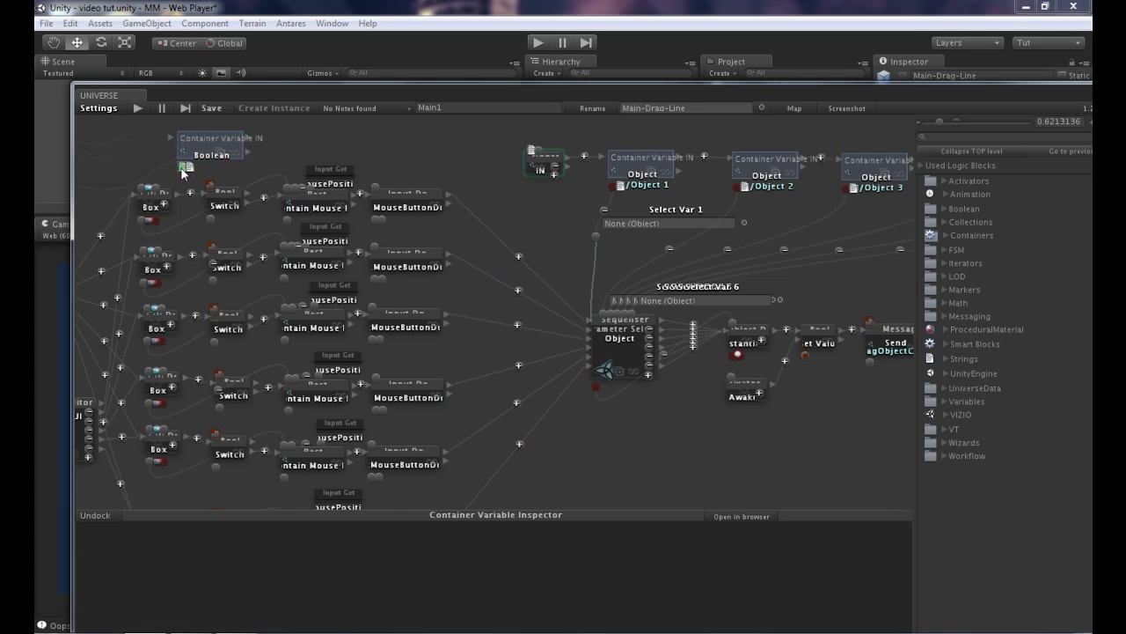
pyautogui.click(198, 151)
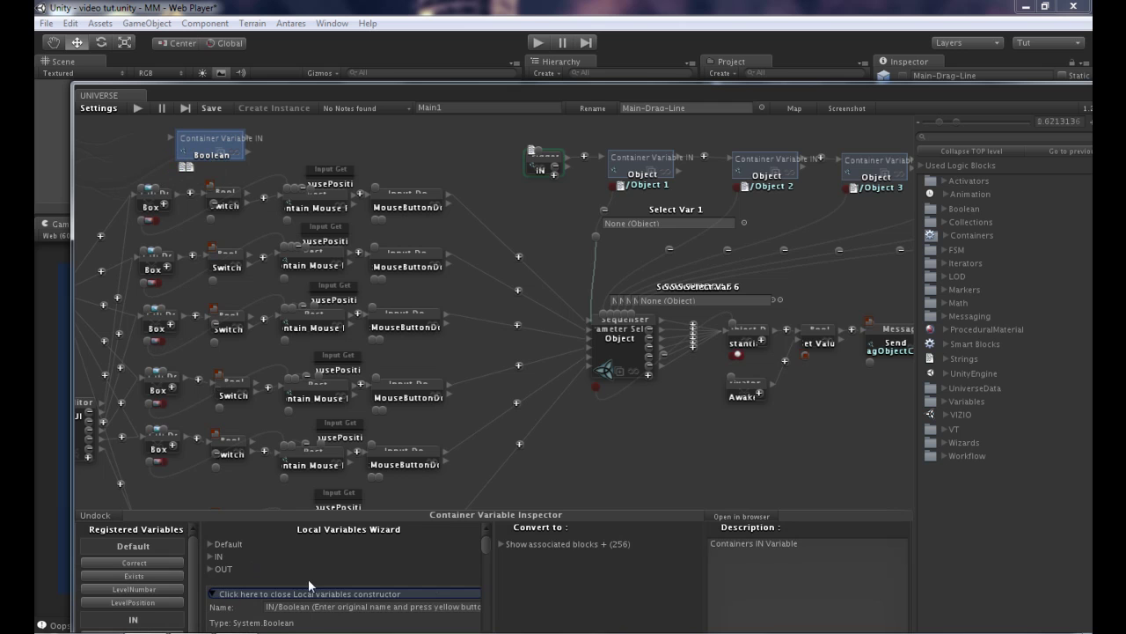
pyautogui.moveTo(430, 517); pyautogui.dragTo(438, 446)
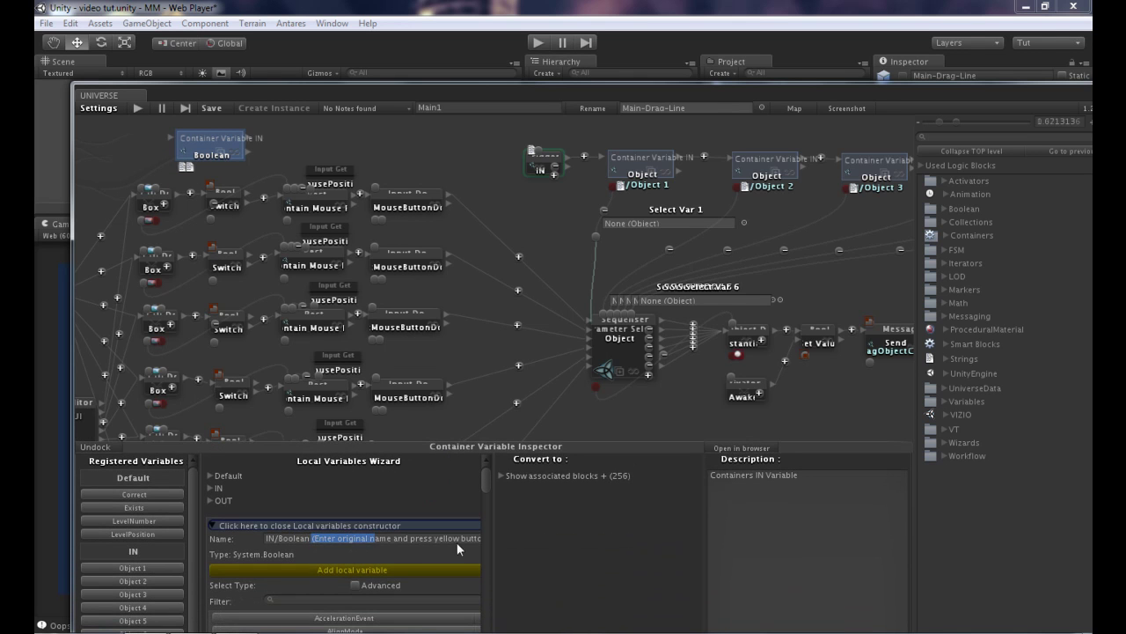
pyautogui.moveTo(457, 543); pyautogui.dragTo(534, 546)
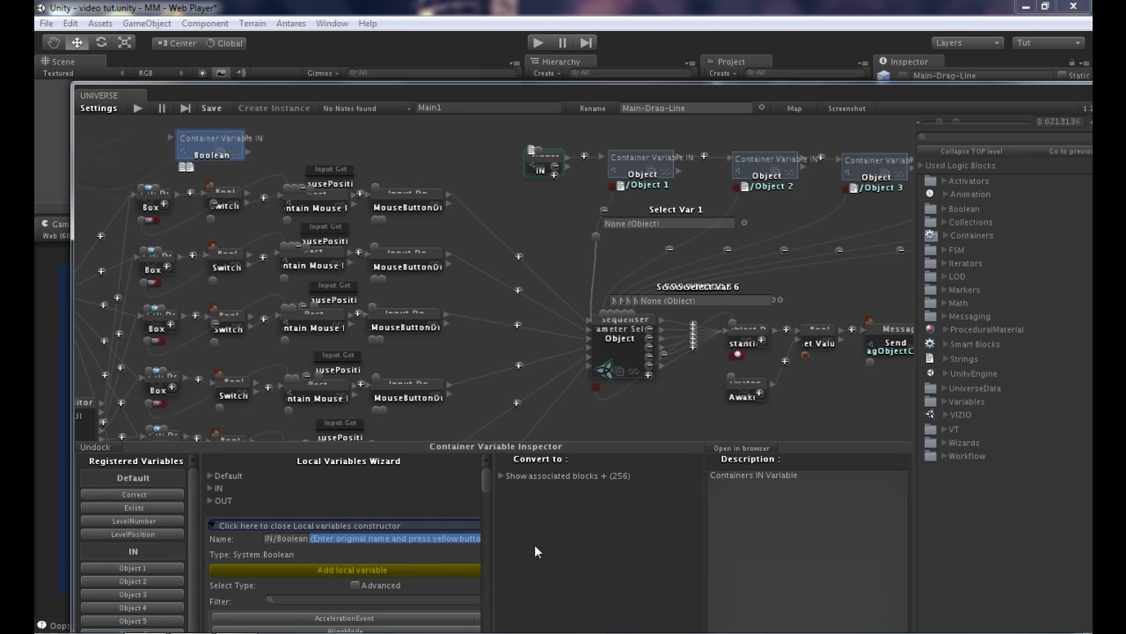
pyautogui.write('u')
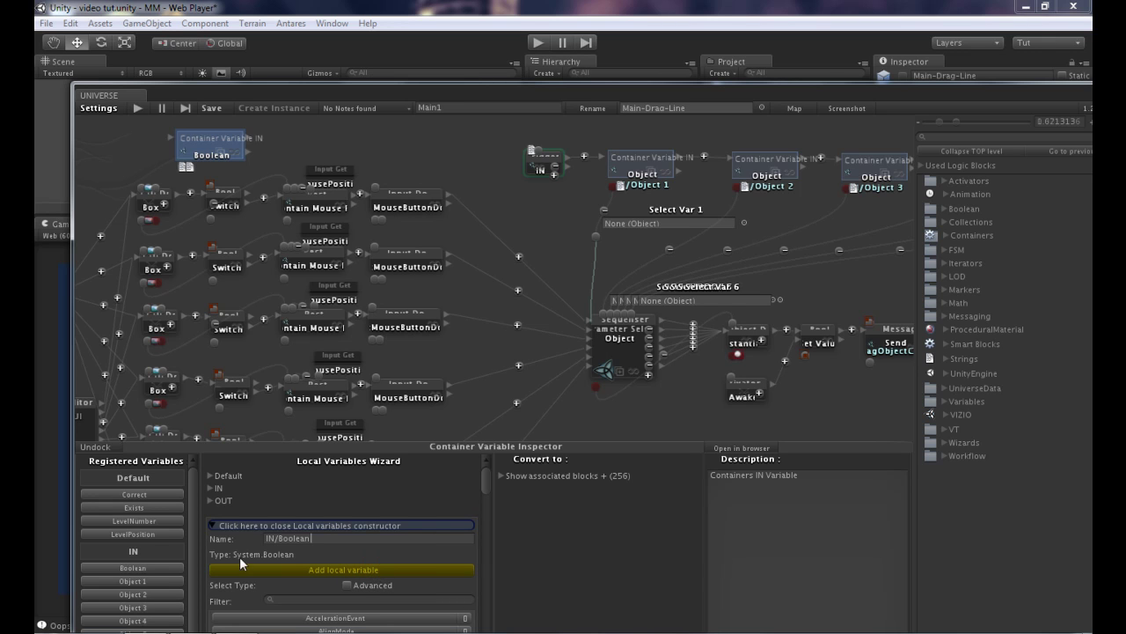
pyautogui.click(165, 568)
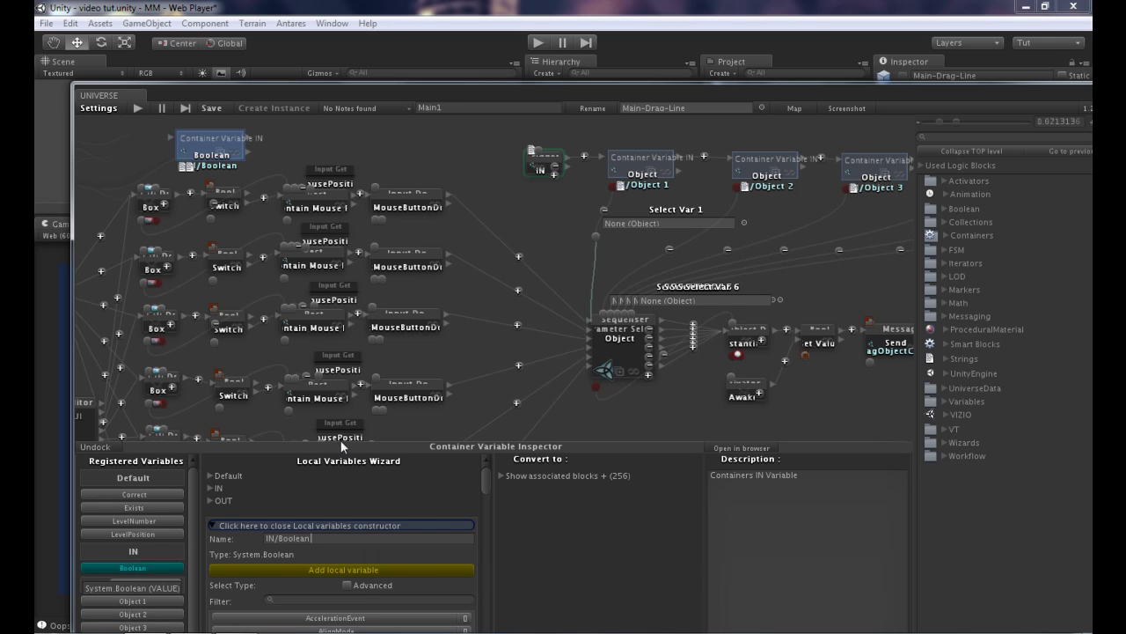
pyautogui.click(182, 167)
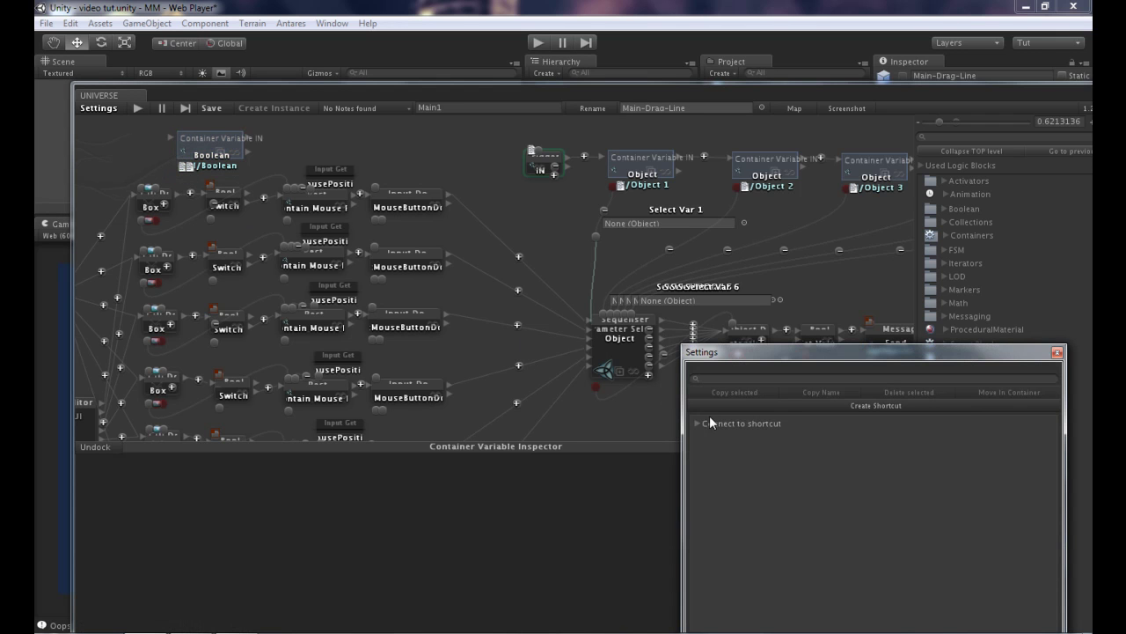
# Link the Boolean input block to the dd created shortcut.
pyautogui.click(703, 426)
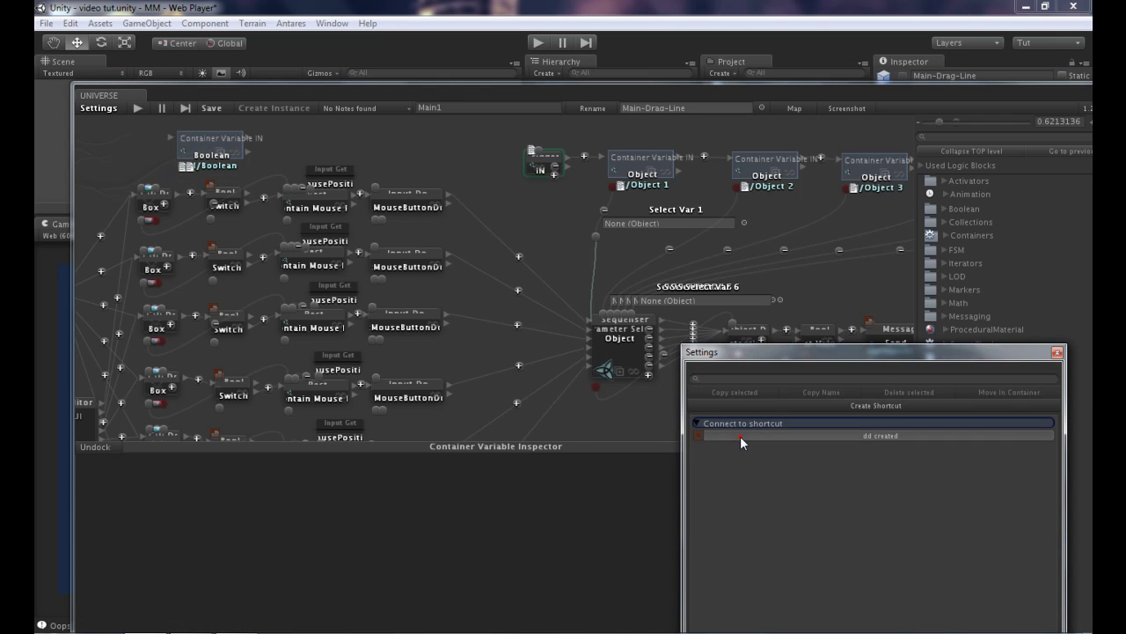
pyautogui.click(739, 438)
pyautogui.click(562, 247)
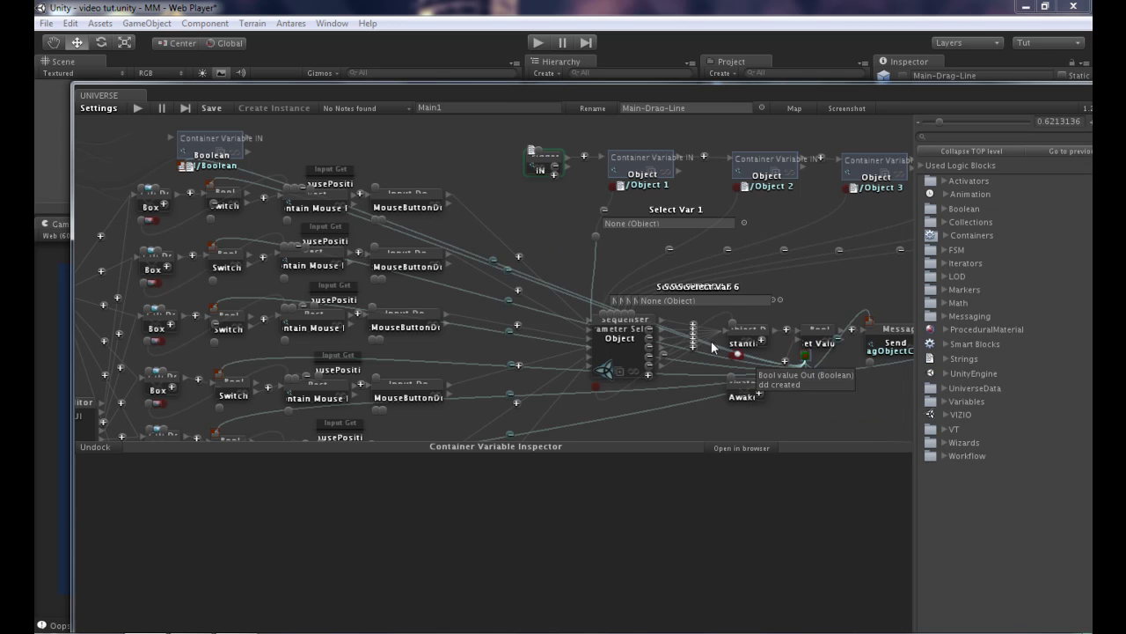
# Add Out Trigger 6 to the OnGUI activator and link it upward.
pyautogui.moveTo(112, 168); pyautogui.dragTo(194, 148)
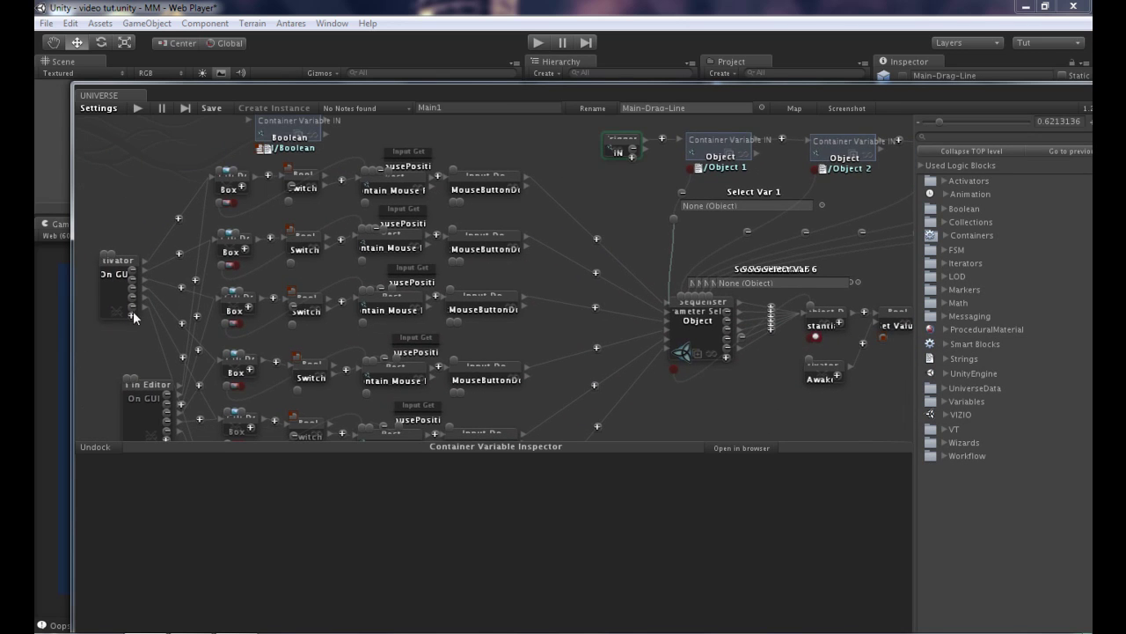
pyautogui.click(130, 315)
pyautogui.click(133, 315)
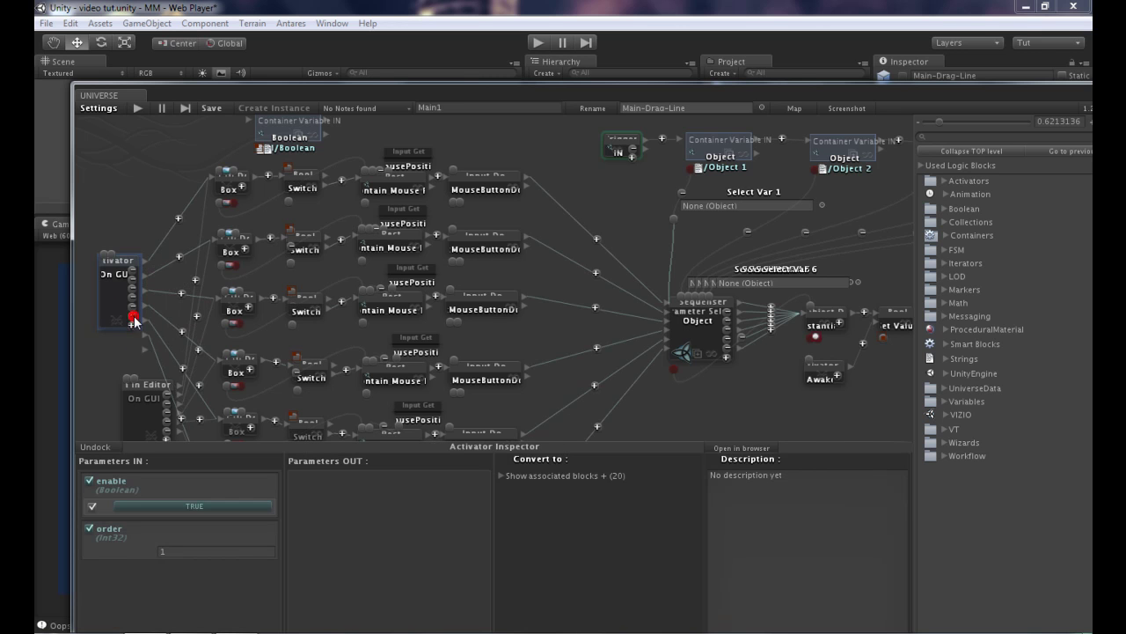
pyautogui.moveTo(144, 349); pyautogui.dragTo(248, 129)
# Move the Boolean container input block left and save the Main1 graph.
pyautogui.click(293, 138)
pyautogui.moveTo(294, 138); pyautogui.dragTo(225, 146)
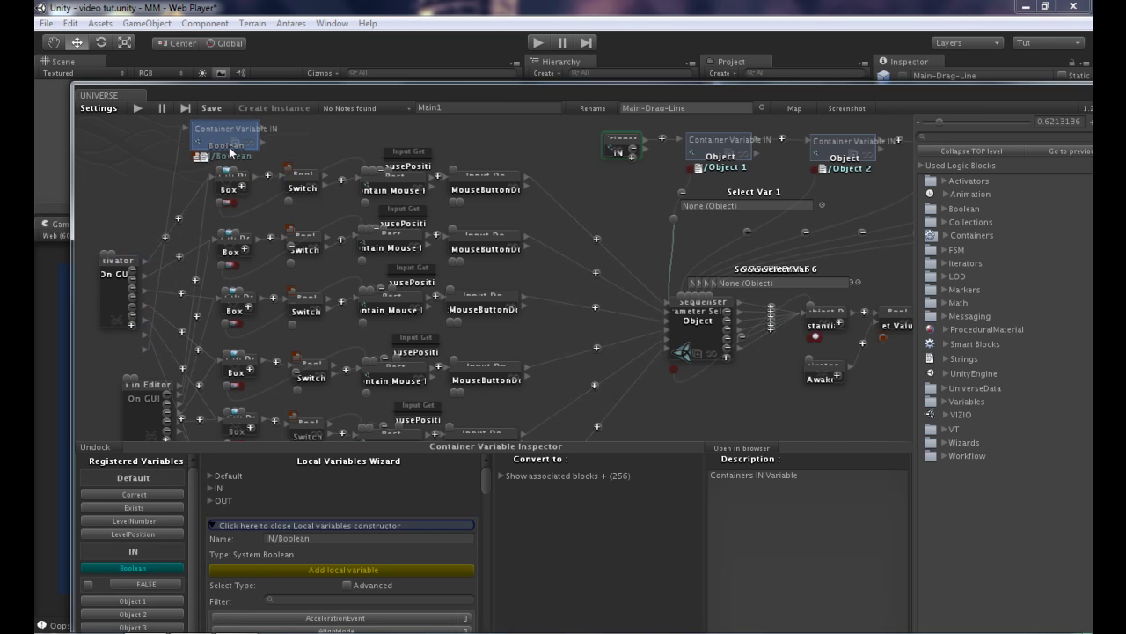
pyautogui.click(214, 108)
pyautogui.moveTo(1063, 95); pyautogui.dragTo(1050, 96)
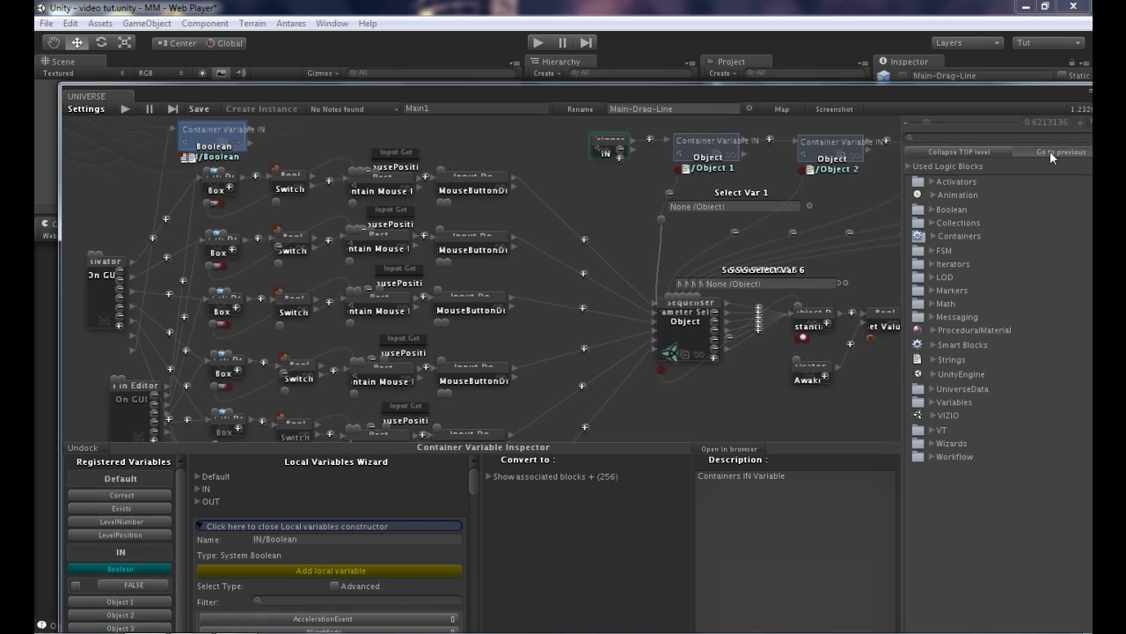
# Back in MAIN, wire the Main-Drag-Line container's new top-right Boolean input pin.
pyautogui.click(1051, 152)
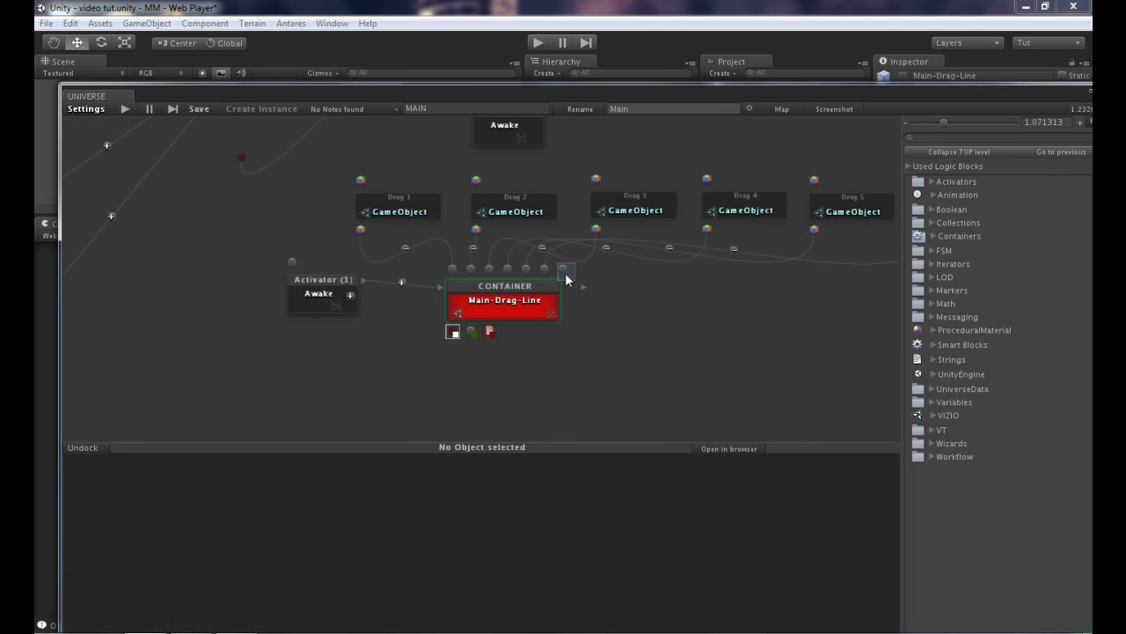
pyautogui.click(539, 291)
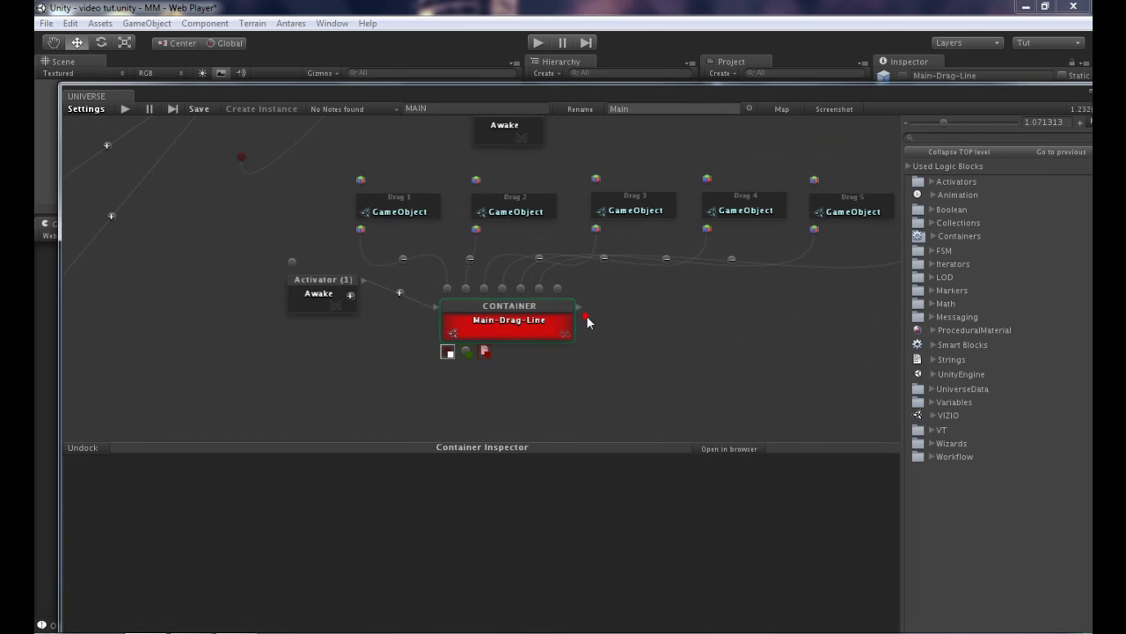
pyautogui.moveTo(557, 288); pyautogui.dragTo(467, 354)
pyautogui.click(611, 361)
pyautogui.click(571, 298)
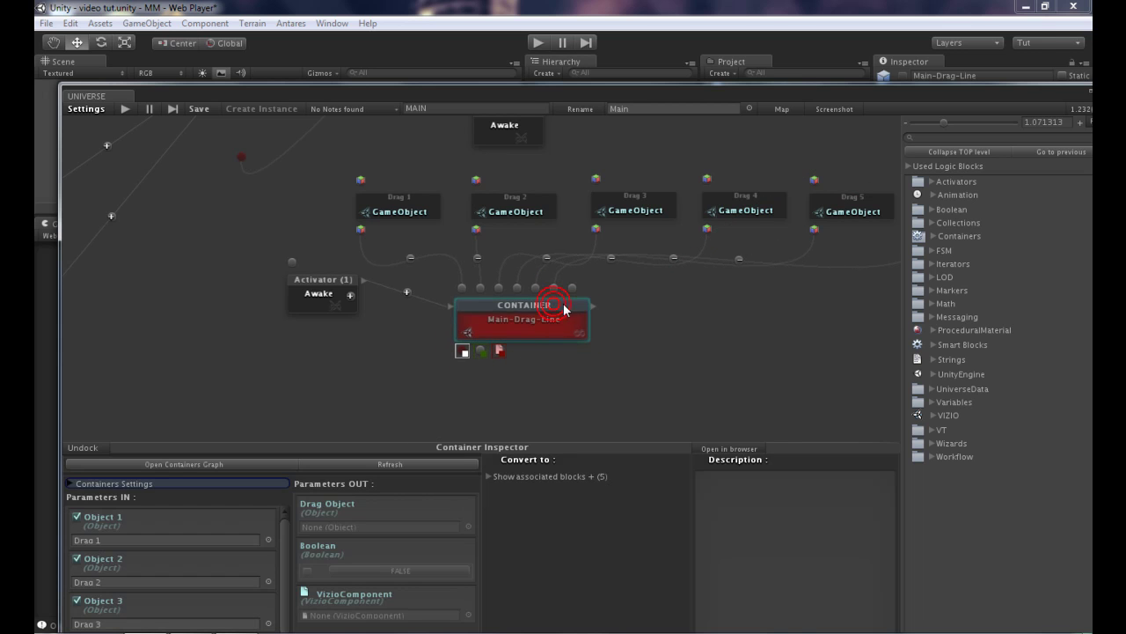
pyautogui.moveTo(575, 289); pyautogui.dragTo(489, 359)
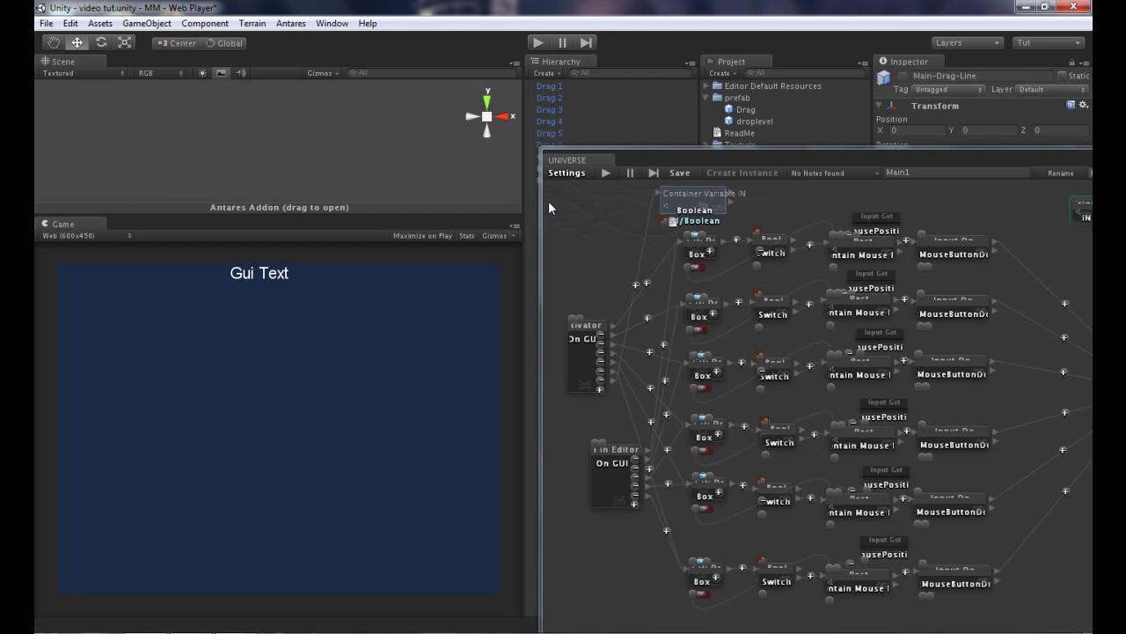
# Run play mode, fill the first row with tiles 1, 2, 4, 6, stop, then select Main.
pyautogui.click(541, 43)
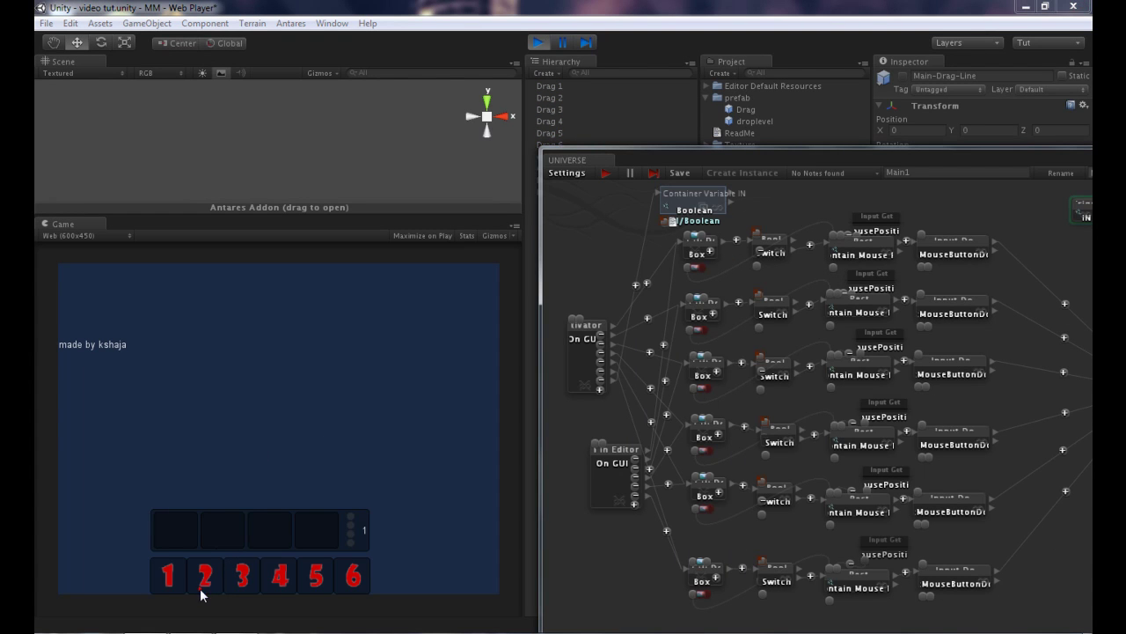
pyautogui.moveTo(201, 595); pyautogui.dragTo(222, 530)
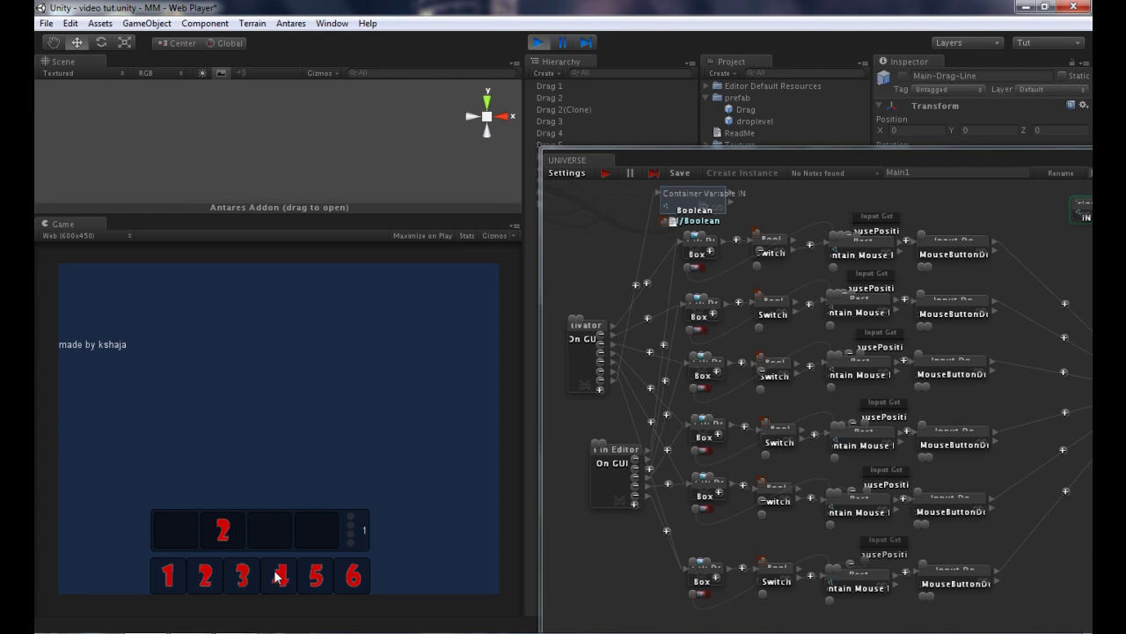
pyautogui.moveTo(275, 577); pyautogui.dragTo(271, 530)
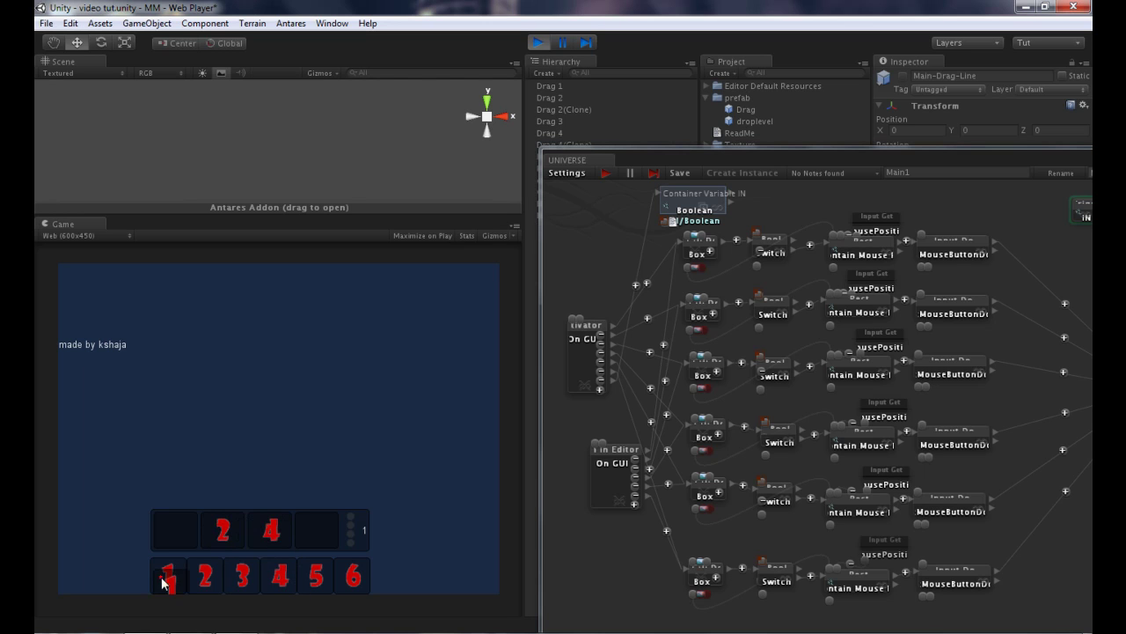
pyautogui.moveTo(163, 581); pyautogui.dragTo(173, 532)
pyautogui.moveTo(355, 578); pyautogui.dragTo(309, 535)
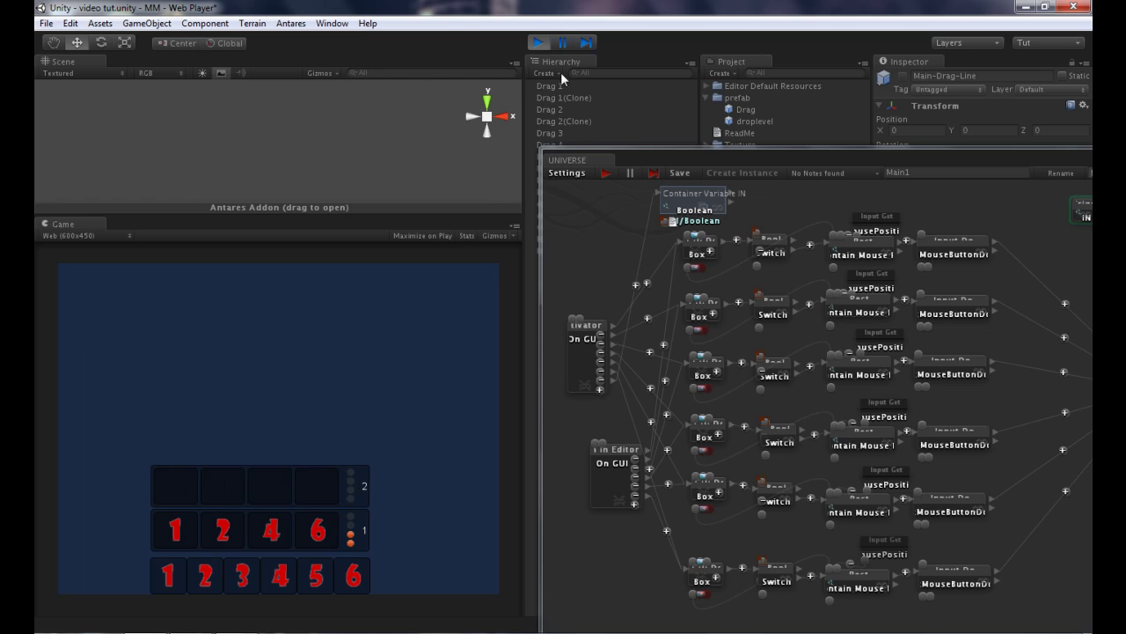
pyautogui.click(537, 43)
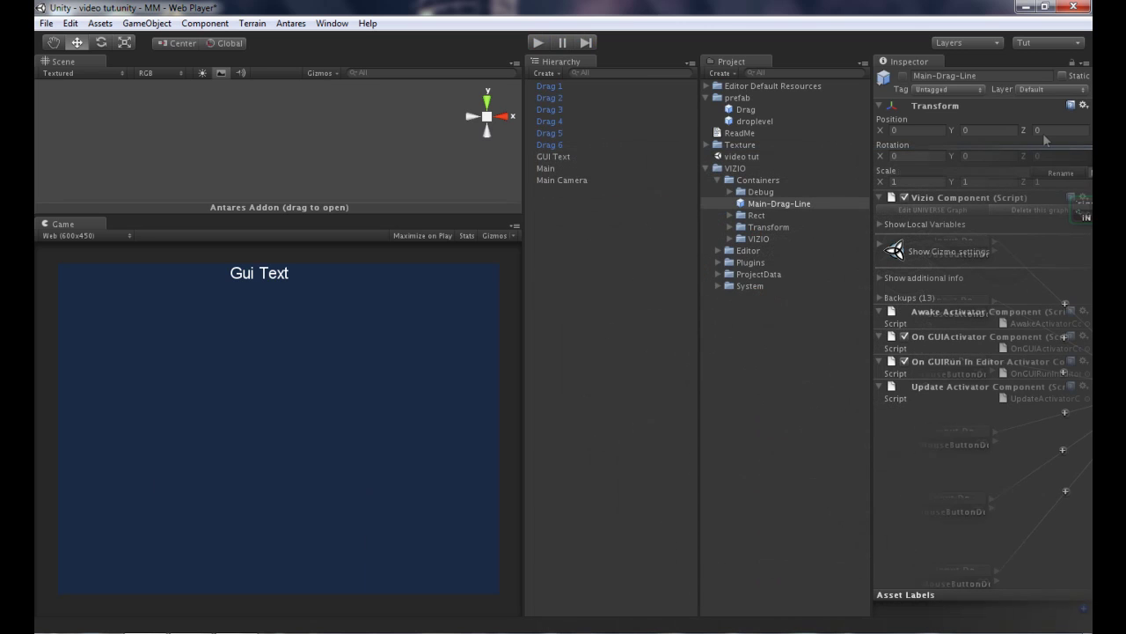
pyautogui.click(553, 168)
# Open the Main object's MAIN graph and zoom out to view the whole node layout.
pyautogui.click(946, 212)
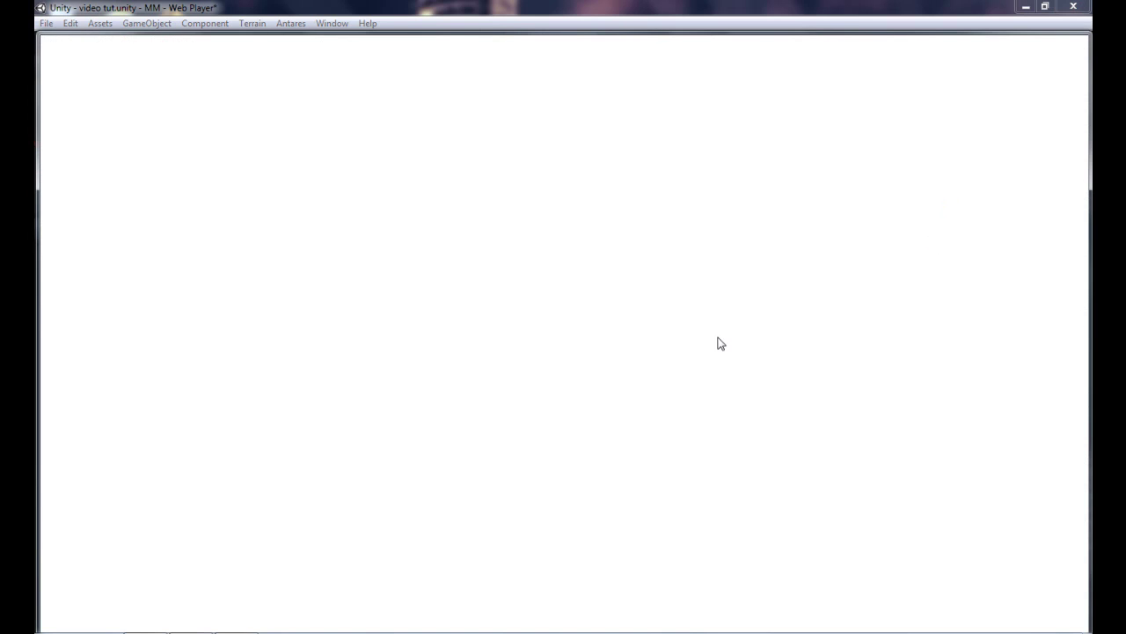
pyautogui.scroll(-3, 622, 357)
pyautogui.scroll(-2, 617, 368)
pyautogui.scroll(-2, 666, 493)
pyautogui.scroll(-1, 586, 447)
pyautogui.scroll(-1, 551, 480)
pyautogui.scroll(-1, 551, 480)
pyautogui.scroll(-1, 527, 481)
pyautogui.scroll(-1, 455, 486)
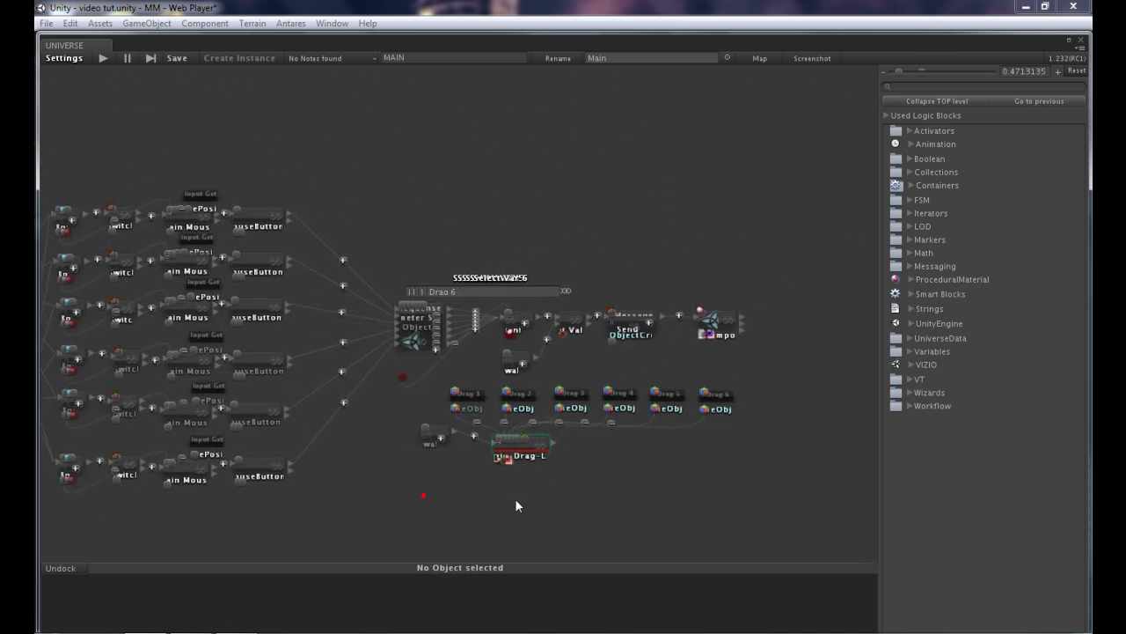
pyautogui.moveTo(516, 505); pyautogui.dragTo(581, 490, button='middle')
pyautogui.moveTo(607, 442); pyautogui.dragTo(510, 432, button='middle')
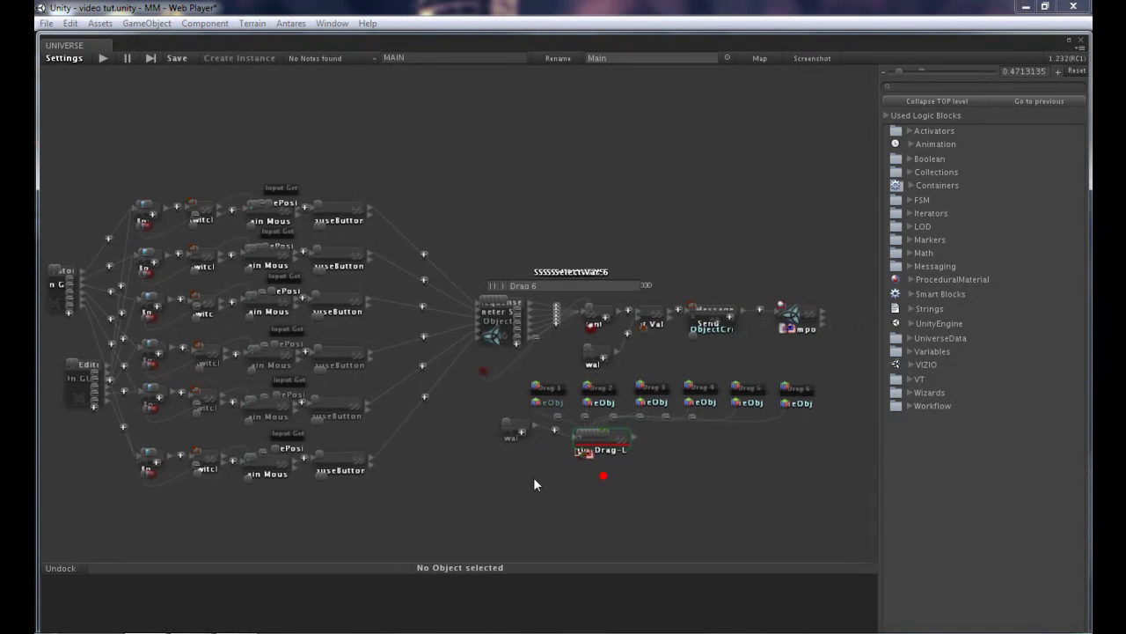
pyautogui.moveTo(476, 374); pyautogui.dragTo(496, 313)
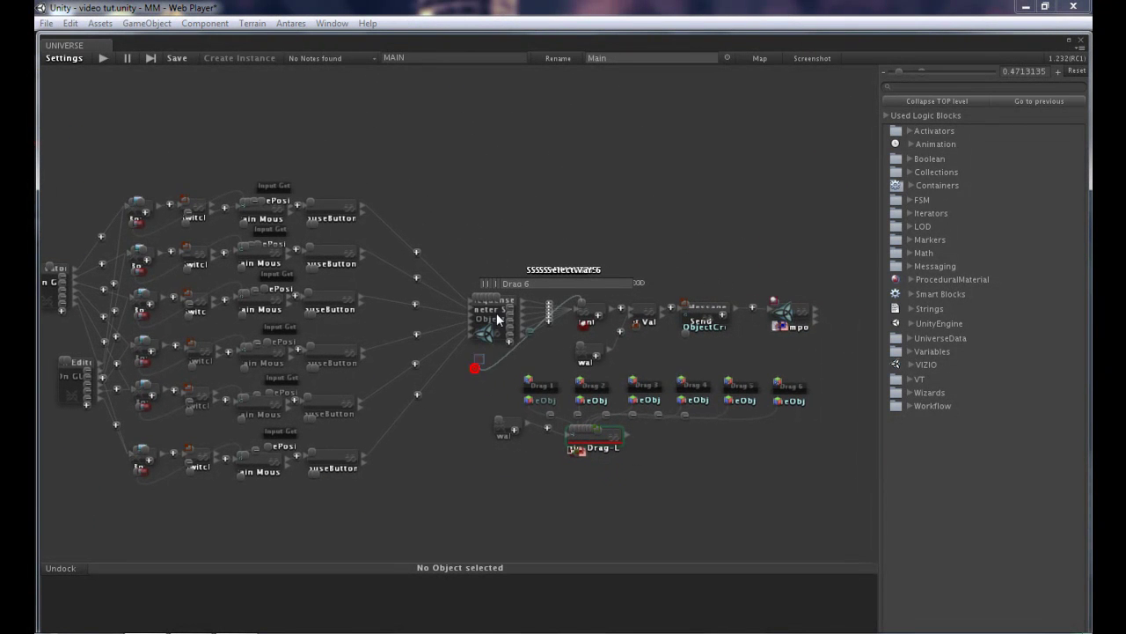
# Move the six Drag blocks and container down, then box-select the left input-block group.
pyautogui.moveTo(482, 377); pyautogui.dragTo(808, 462)
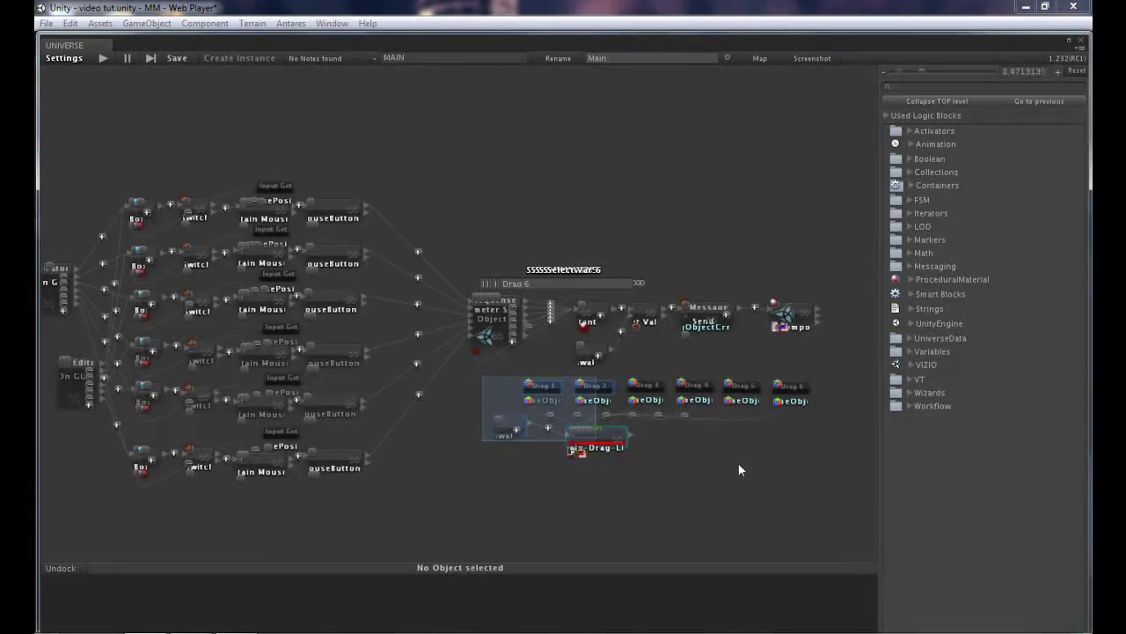
pyautogui.moveTo(608, 447)
pyautogui.mouseDown()
pyautogui.moveTo(592, 485)
pyautogui.moveTo(605, 519)
pyautogui.mouseUp()
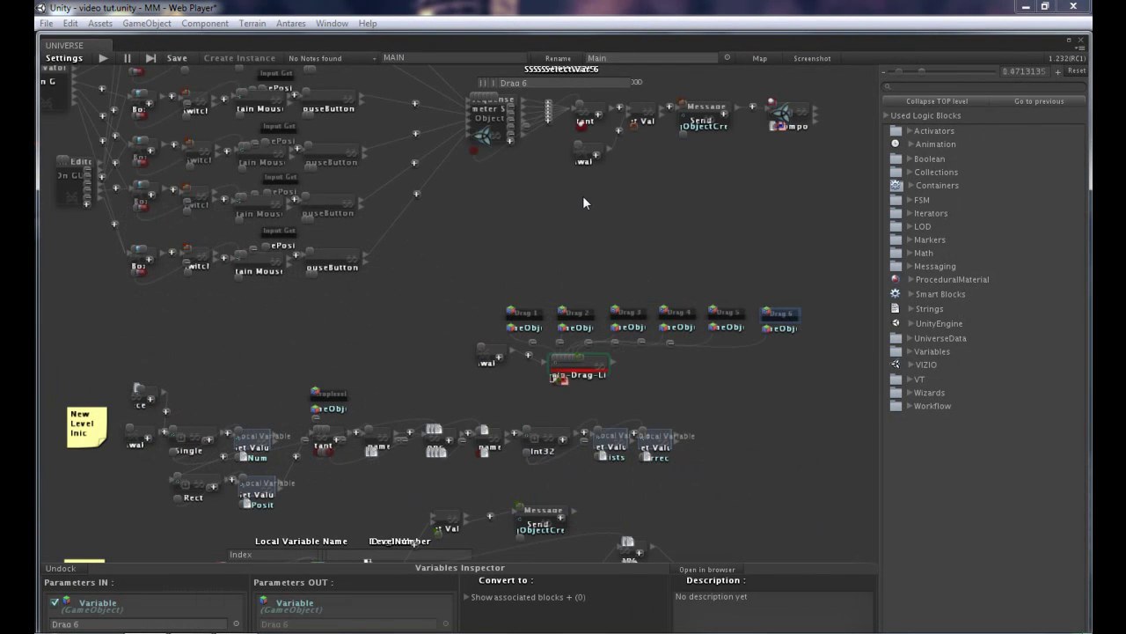
pyautogui.click(579, 204)
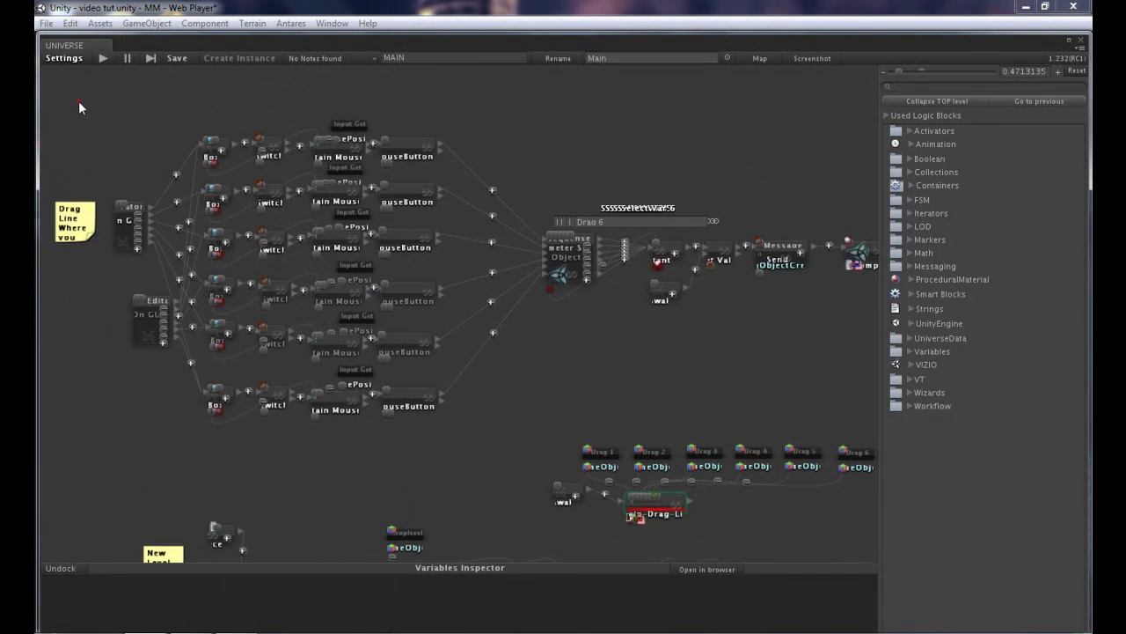
pyautogui.moveTo(71, 95)
pyautogui.mouseDown()
pyautogui.moveTo(604, 376)
pyautogui.moveTo(566, 409)
pyautogui.mouseUp()
# Delete the left mouse-input block group and the upper message-sending block group.
pyautogui.press('Delete')
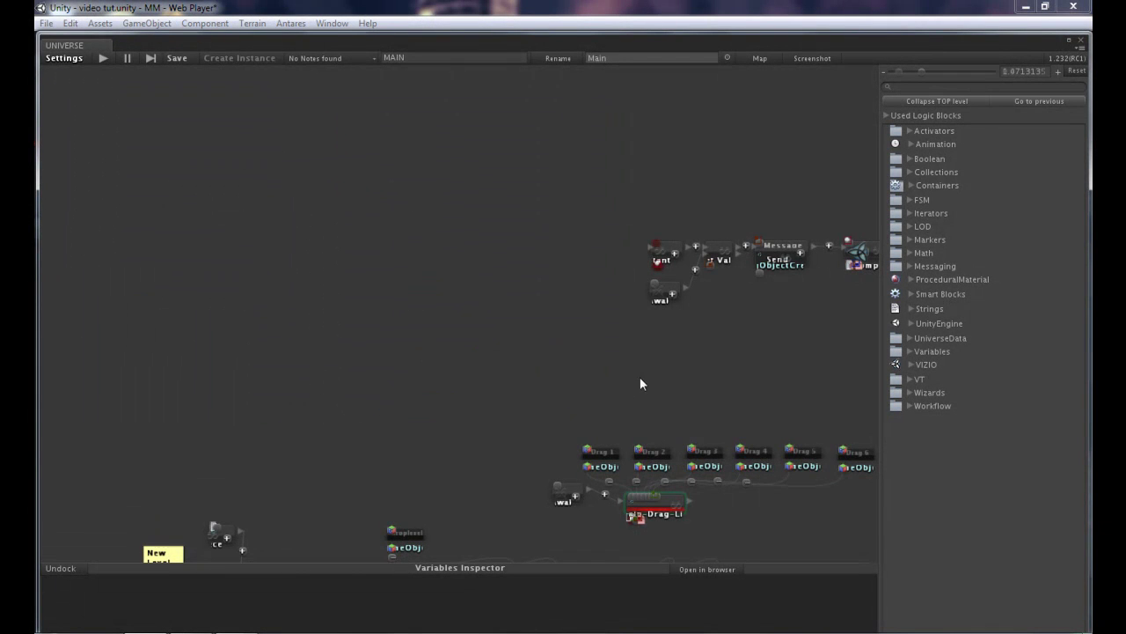
pyautogui.hscroll(3, 551, 372)
pyautogui.moveTo(462, 209); pyautogui.dragTo(782, 366)
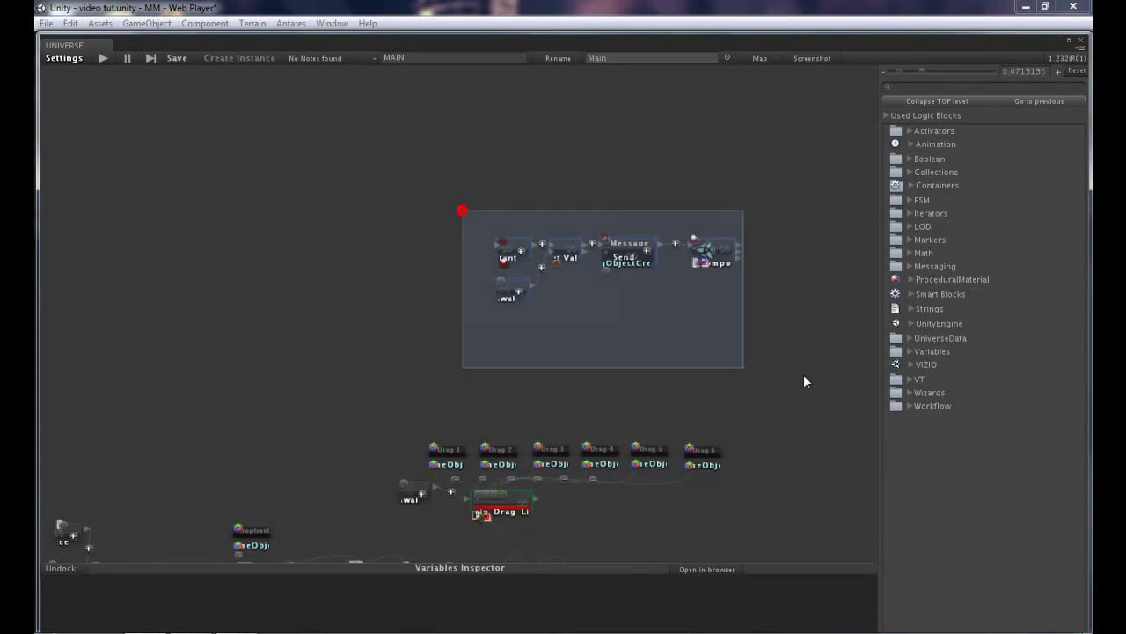
pyautogui.press('Delete')
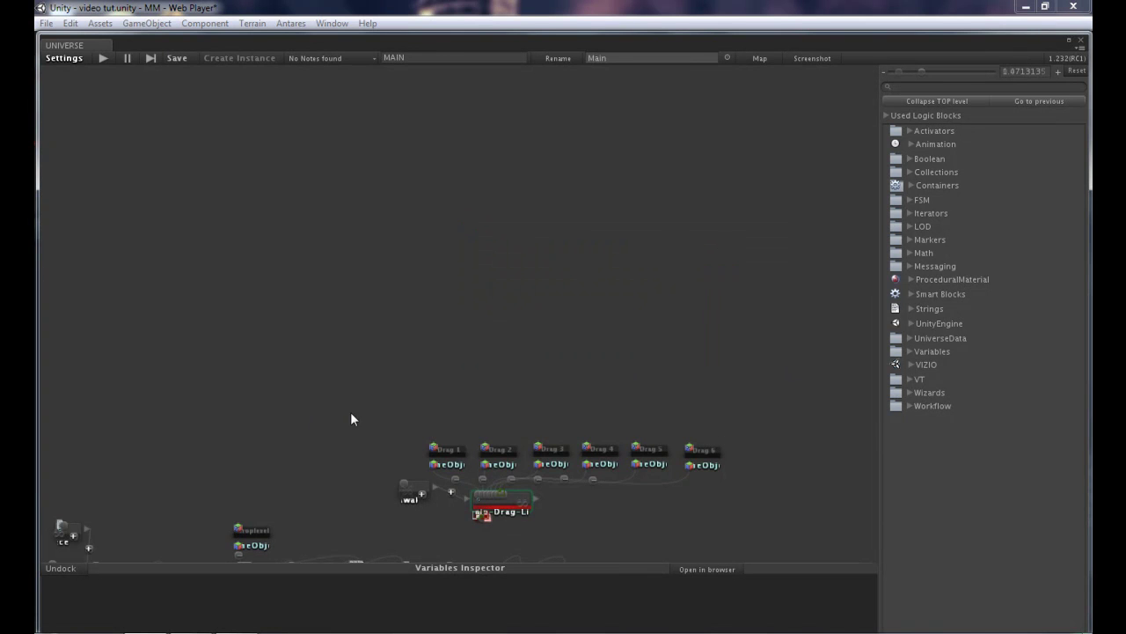
# Move the Drag blocks and Main-Drag-Line container to the top-left, then close the graph editor.
pyautogui.moveTo(346, 383); pyautogui.dragTo(740, 521)
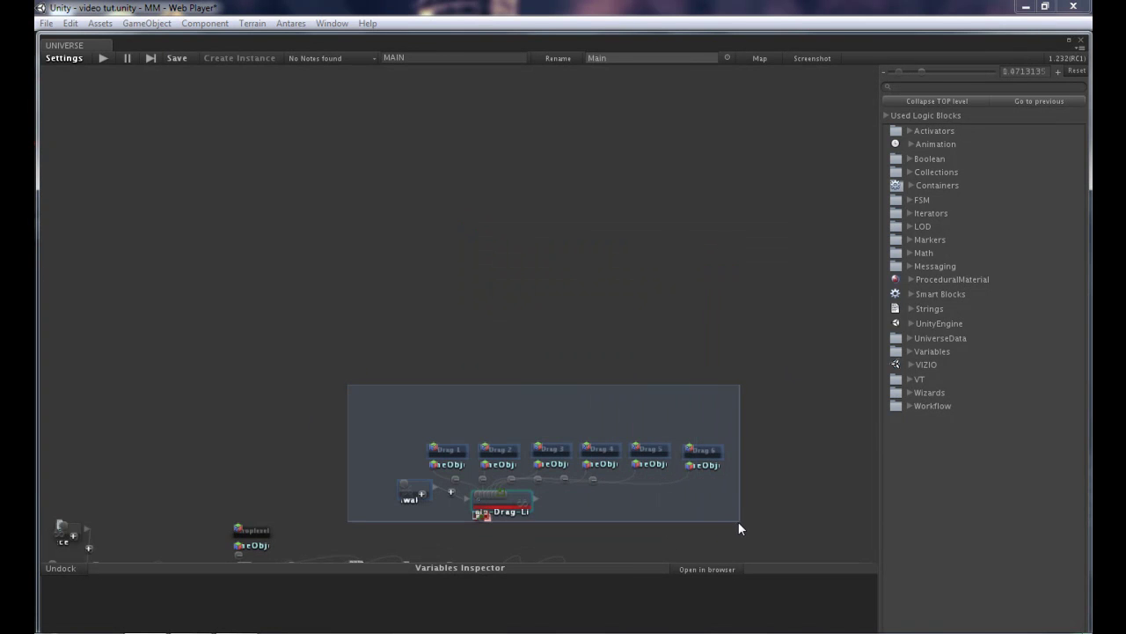
pyautogui.moveTo(525, 511); pyautogui.dragTo(241, 287)
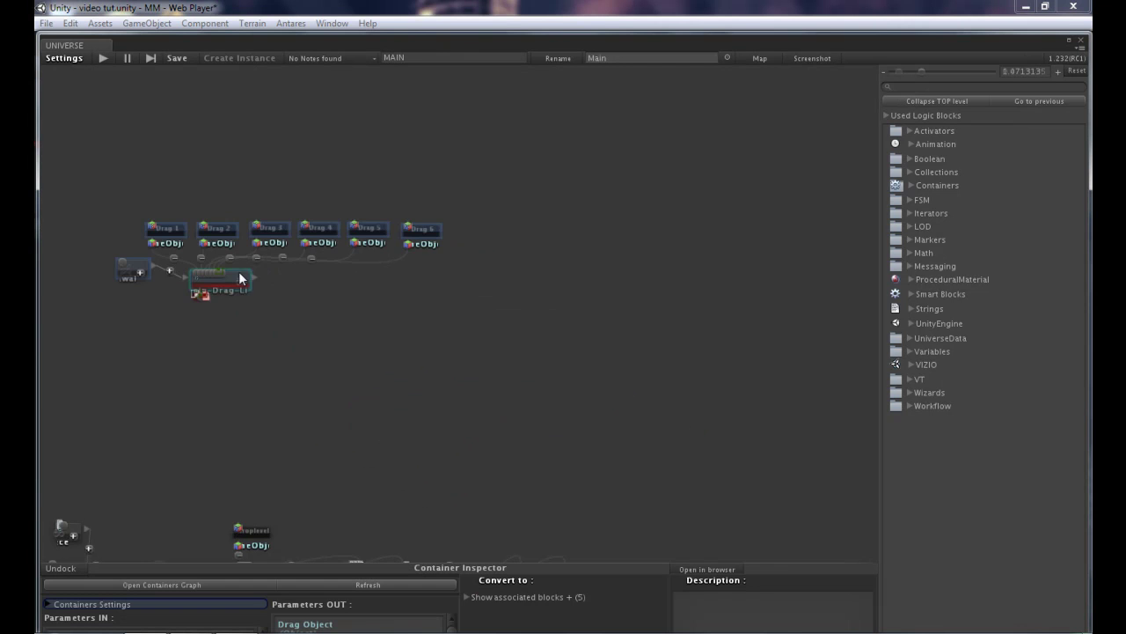
pyautogui.click(762, 57)
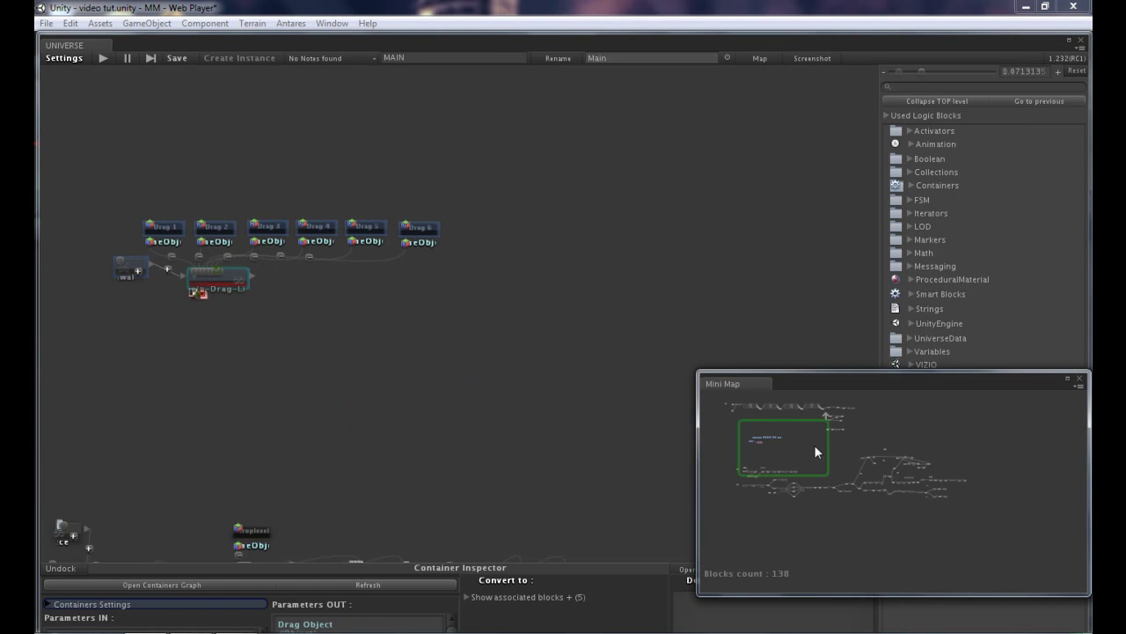
pyautogui.click(795, 463)
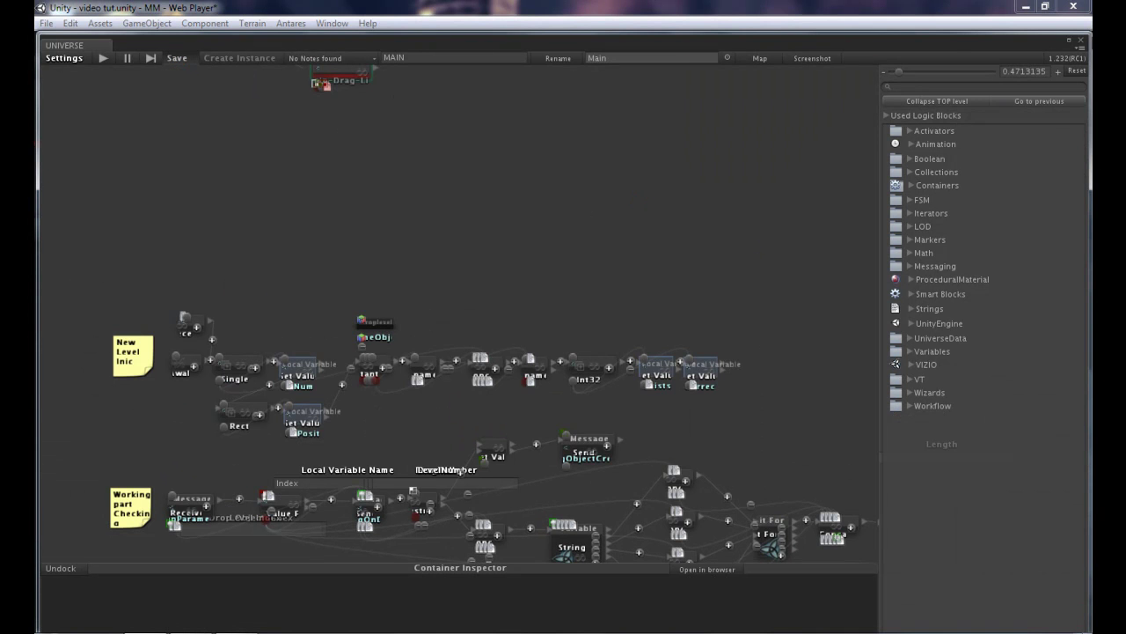
pyautogui.click(1081, 44)
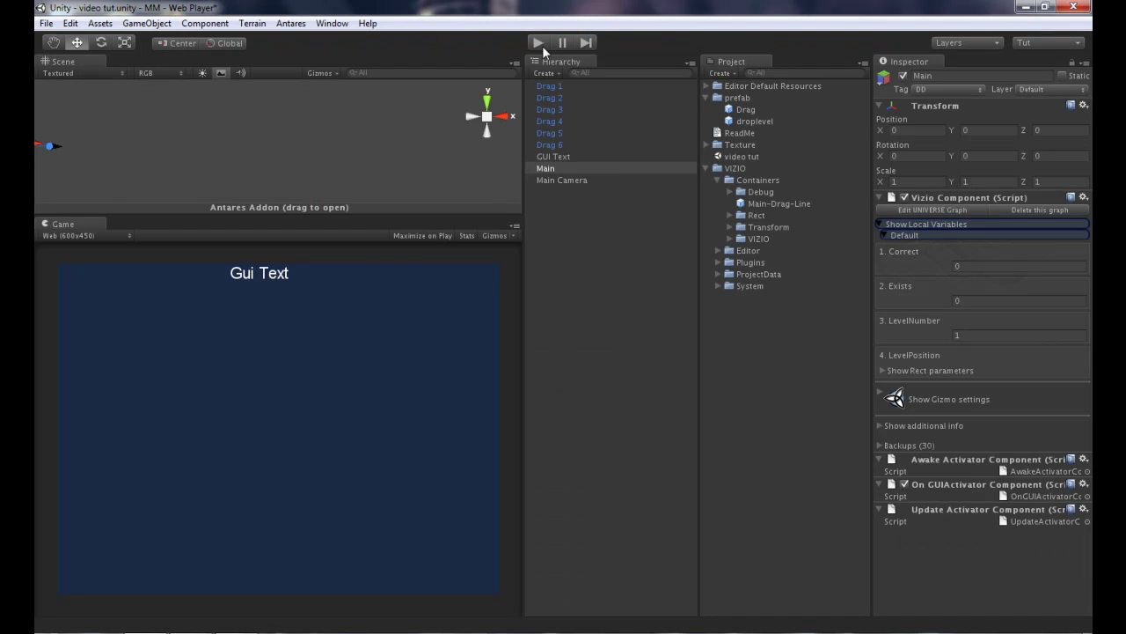
# Run play mode, place tiles 1, 3, 4 and 5 into the row's four slots, then stop.
pyautogui.click(541, 44)
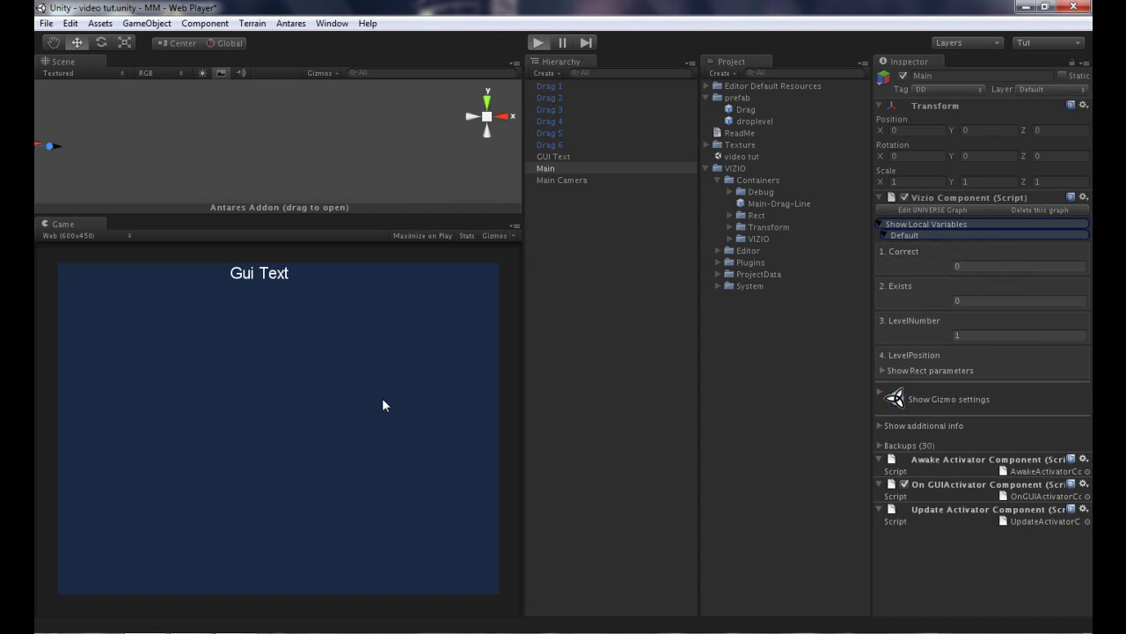
pyautogui.moveTo(177, 580); pyautogui.dragTo(175, 528)
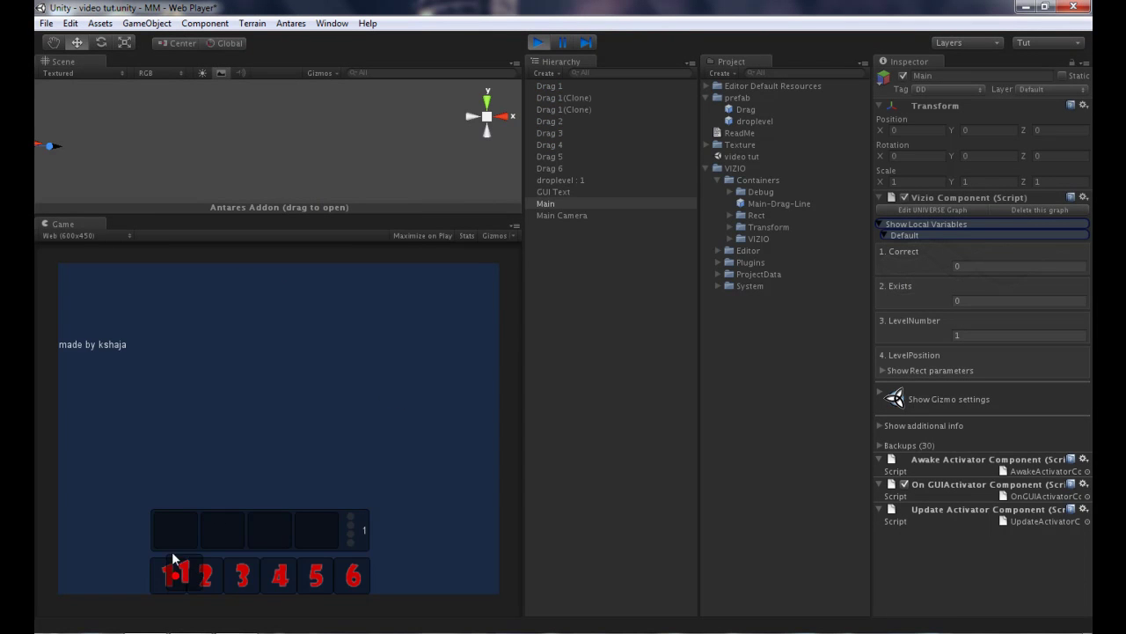
pyautogui.moveTo(241, 574); pyautogui.dragTo(224, 532)
pyautogui.moveTo(280, 576); pyautogui.dragTo(271, 530)
pyautogui.moveTo(316, 576); pyautogui.dragTo(333, 546)
pyautogui.click(537, 42)
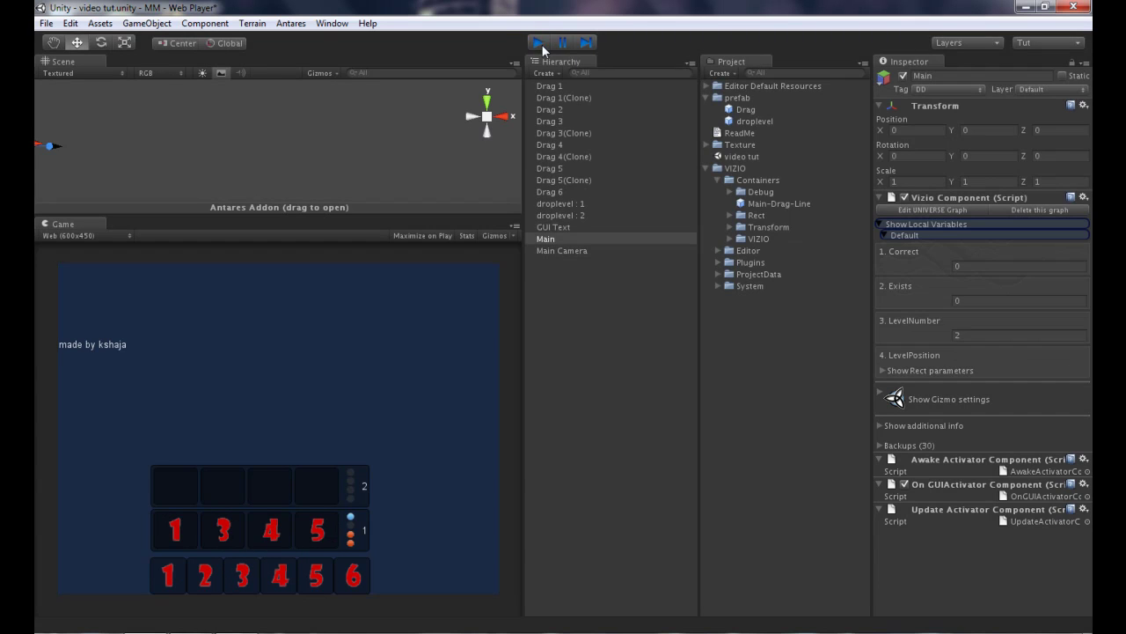